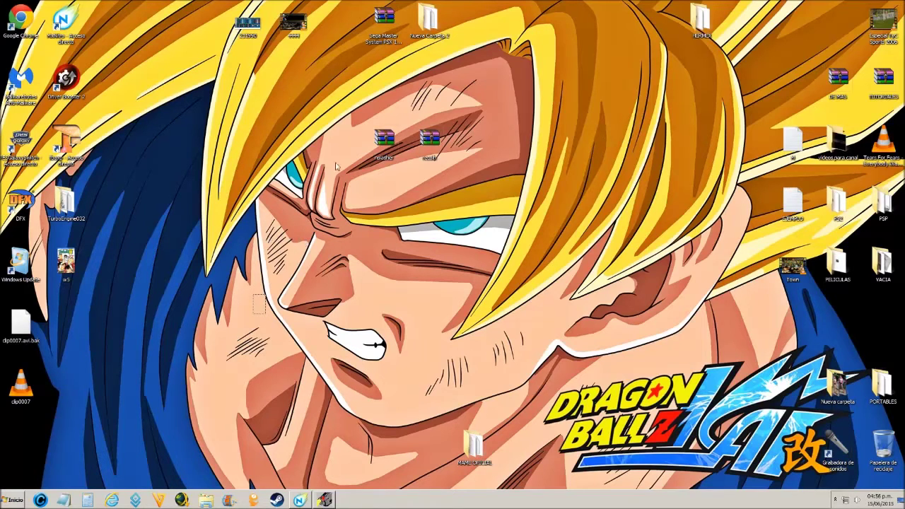
Reposition the MAME OFICIAL folder on the desktop, open it and shift its window clear of the game archives.
{"action": "left_click_drag", "start_coordinate": [385, 187], "coordinate": [460, 156]}
{"action": "left_click", "coordinate": [455, 185]}
{"action": "left_click_drag", "start_coordinate": [472, 441], "coordinate": [427, 442]}
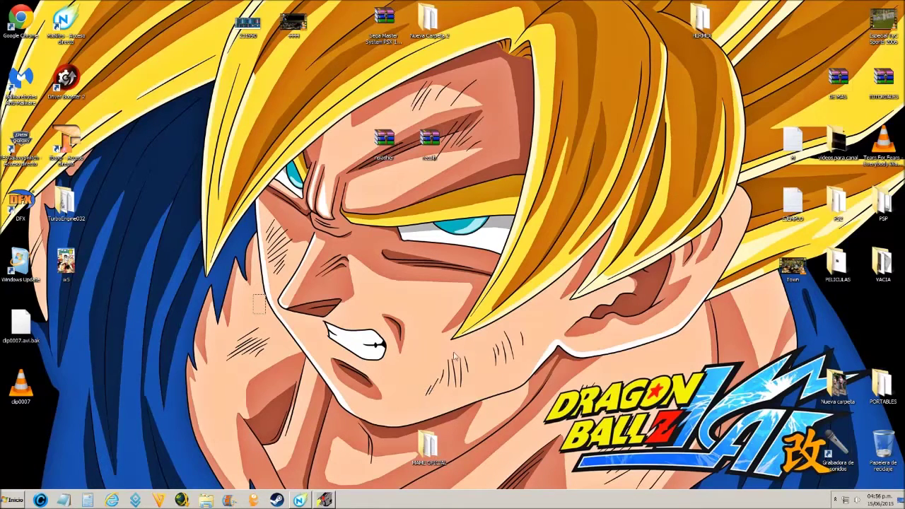
{"action": "double_click", "coordinate": [427, 446]}
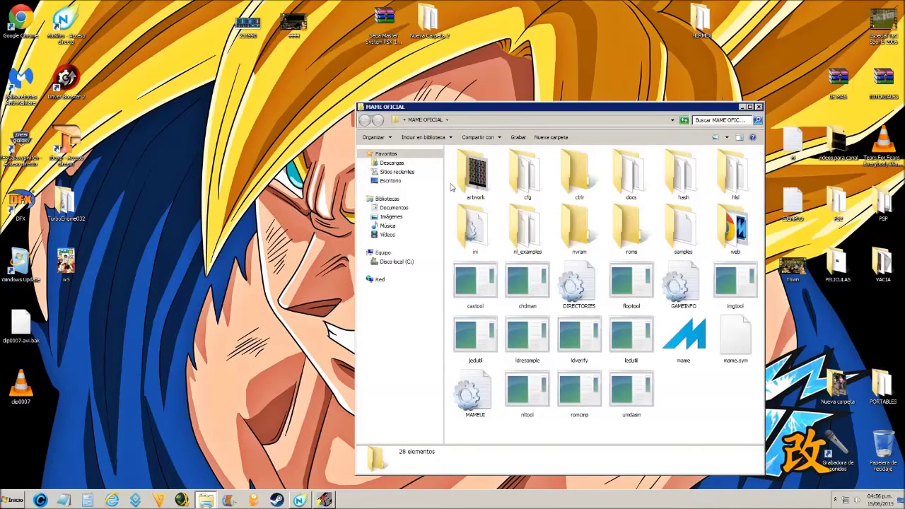
{"action": "left_click_drag", "start_coordinate": [456, 113], "coordinate": [548, 111]}
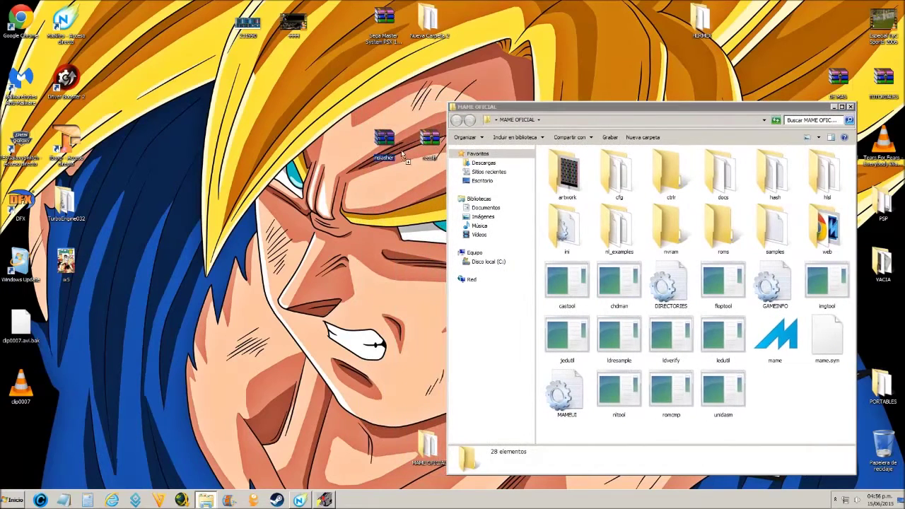
Rearrange the game archives on the desktop and move the nslasher archive into the roms folder inside MAME OFICIAL.
{"action": "left_click_drag", "start_coordinate": [401, 150], "coordinate": [341, 137]}
{"action": "left_click_drag", "start_coordinate": [467, 115], "coordinate": [447, 110]}
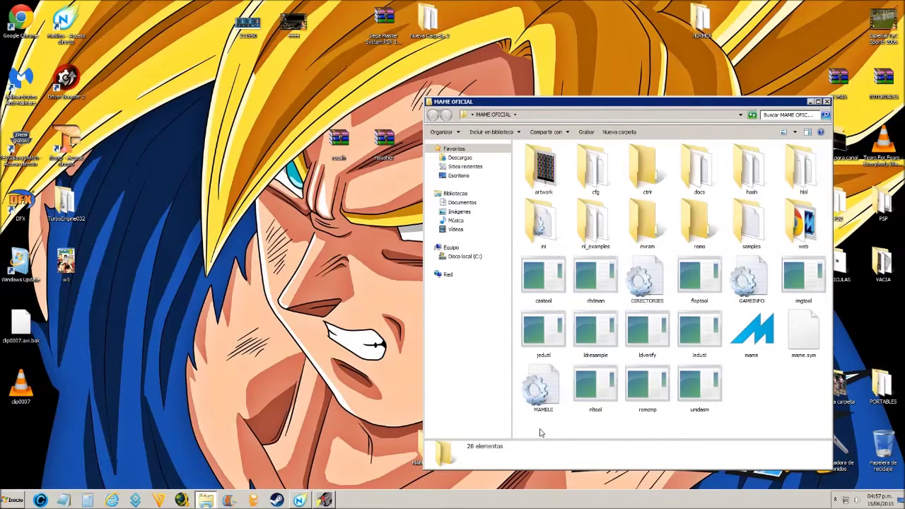
{"action": "left_click_drag", "start_coordinate": [540, 432], "coordinate": [828, 143]}
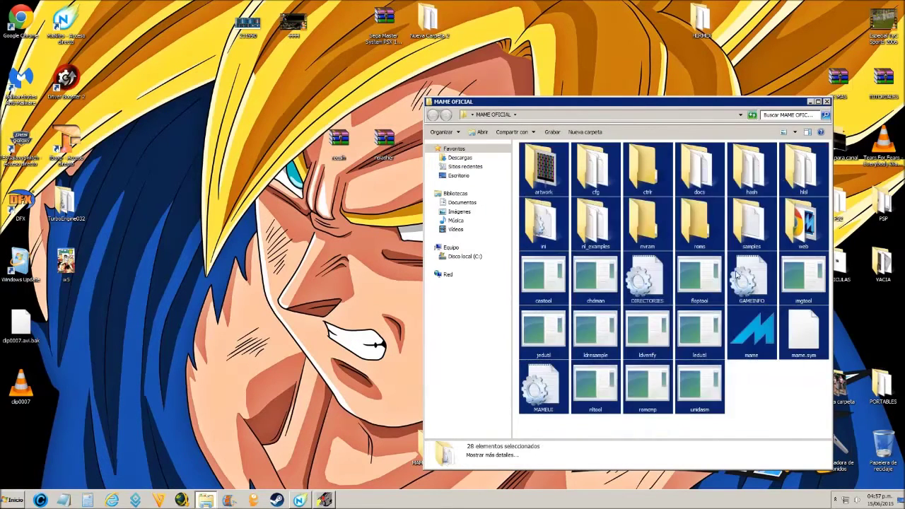
{"action": "left_click", "coordinate": [757, 385]}
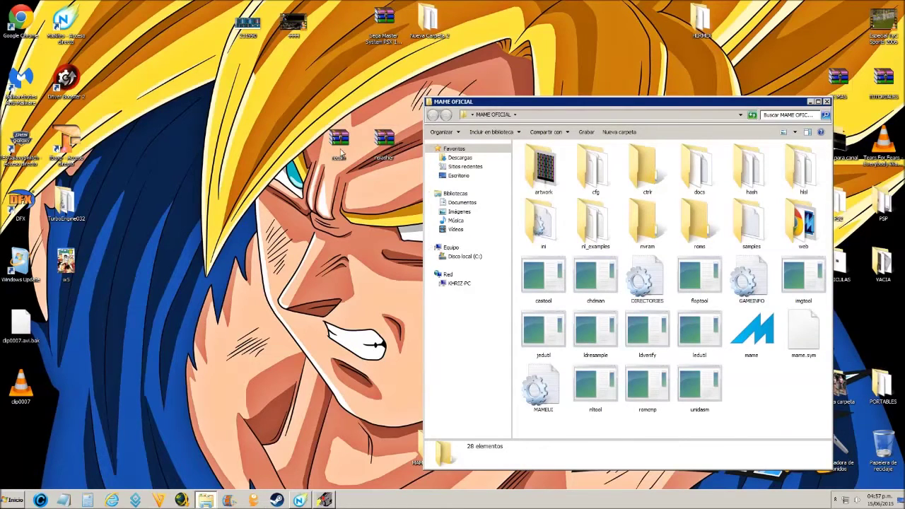
{"action": "left_click", "coordinate": [387, 139]}
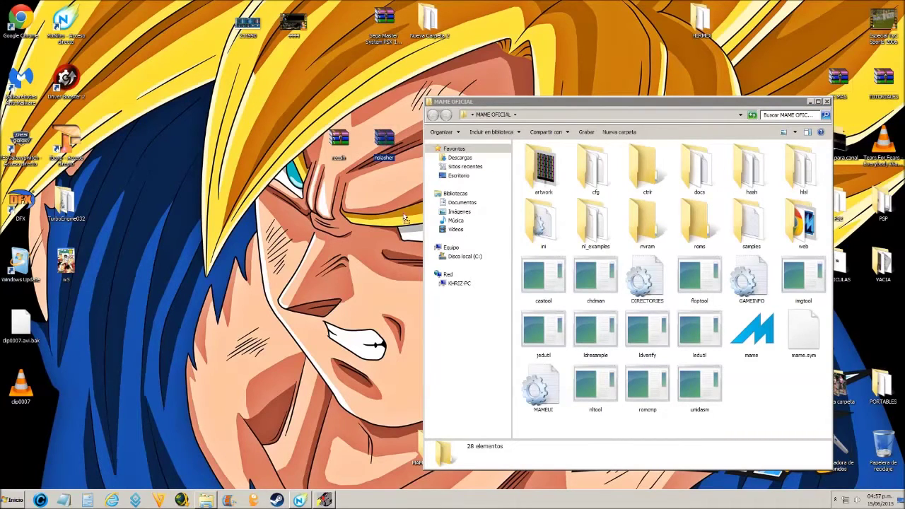
{"action": "left_click_drag", "start_coordinate": [384, 139], "coordinate": [692, 231]}
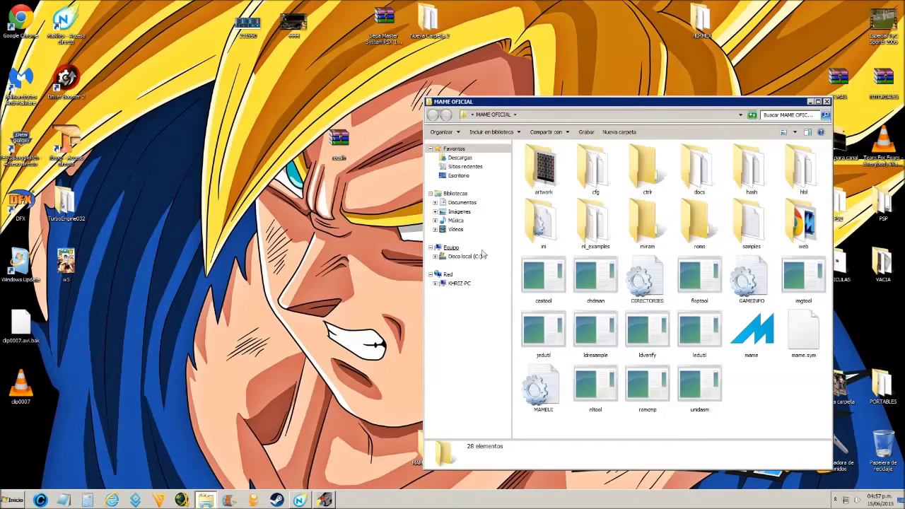
Open a blank Notepad document beside the MAME OFICIAL folder and write the emulator's executable name, mame.exe.
{"action": "left_click", "coordinate": [66, 499]}
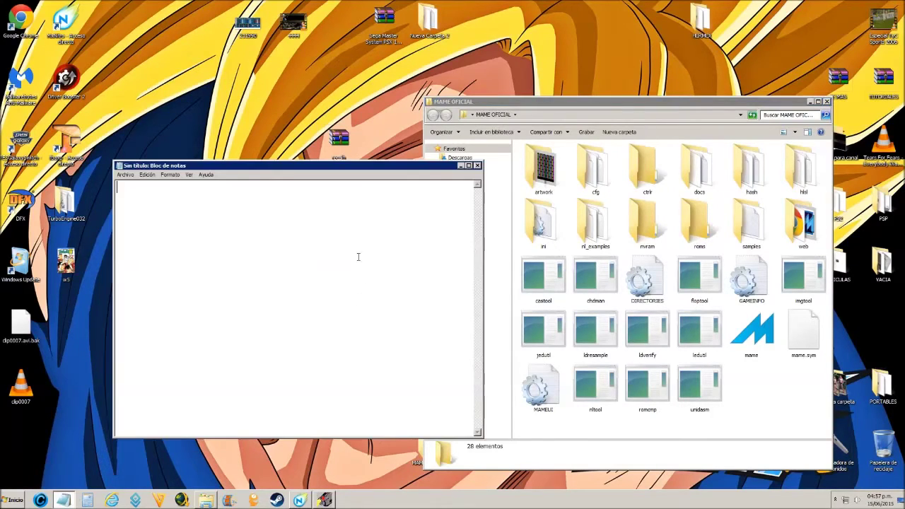
{"action": "left_click_drag", "start_coordinate": [253, 174], "coordinate": [243, 202]}
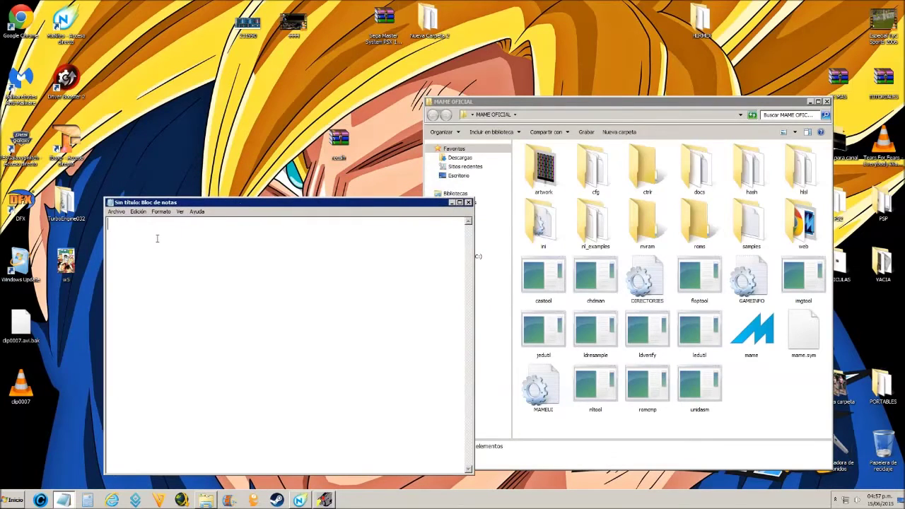
{"action": "left_click_drag", "start_coordinate": [175, 203], "coordinate": [165, 204]}
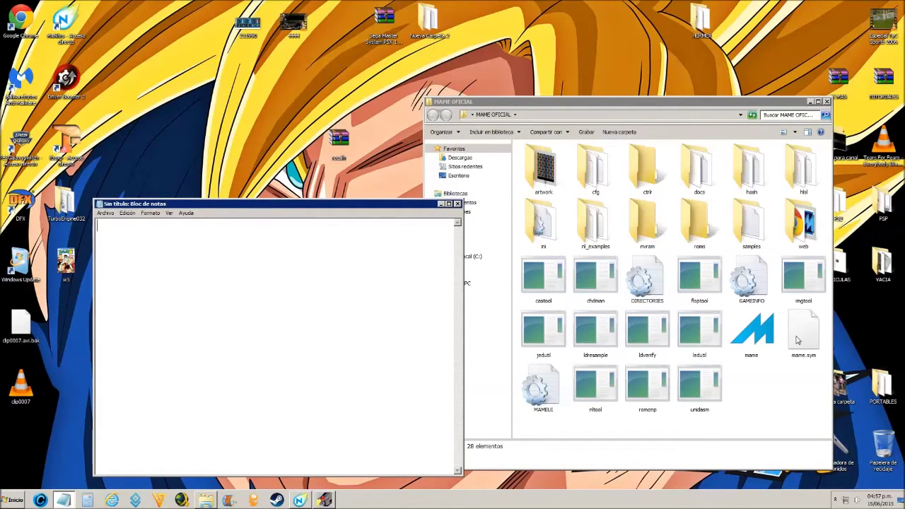
{"action": "left_click", "coordinate": [753, 357]}
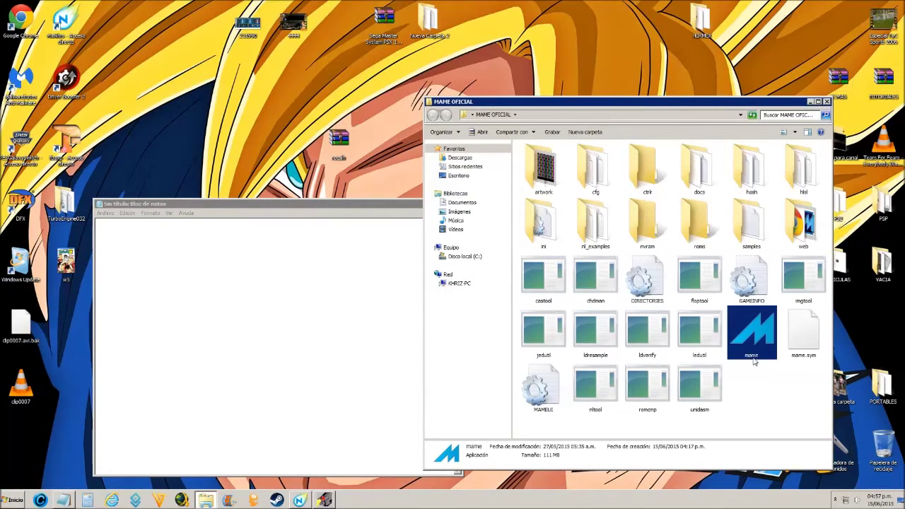
{"action": "left_click", "coordinate": [223, 244]}
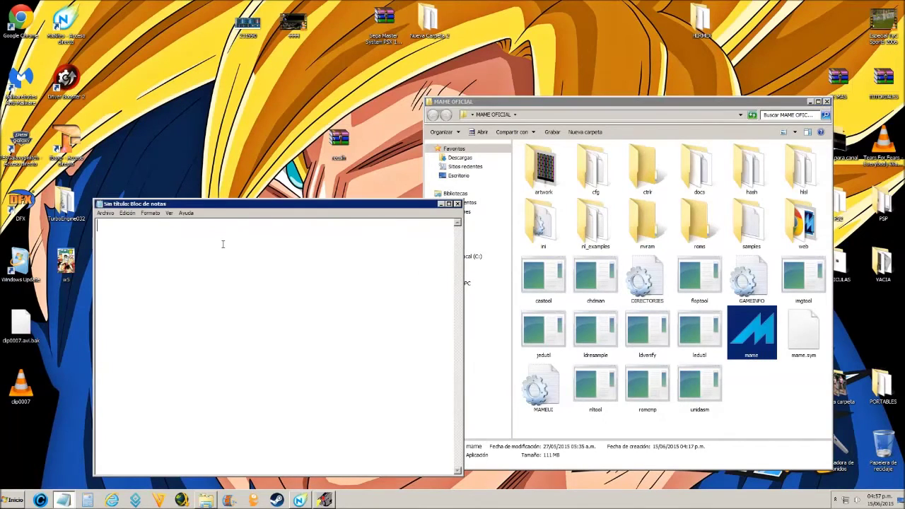
{"action": "type", "text": "mame.exe"}
Open the roms folder and copy the nslasher archive's name without renaming the file.
{"action": "double_click", "coordinate": [684, 226]}
{"action": "left_click", "coordinate": [538, 188]}
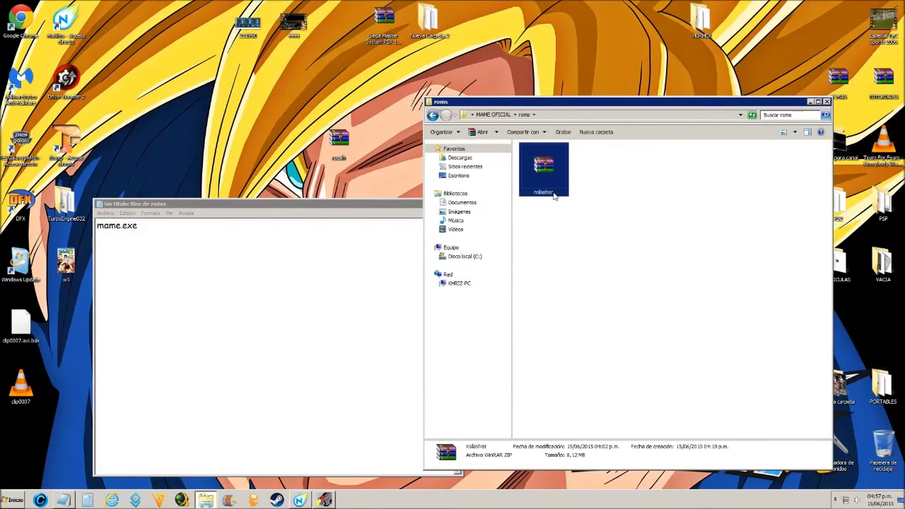
{"action": "left_click", "coordinate": [543, 192]}
{"action": "key", "text": "super+c"}
{"action": "right_click", "coordinate": [551, 192]}
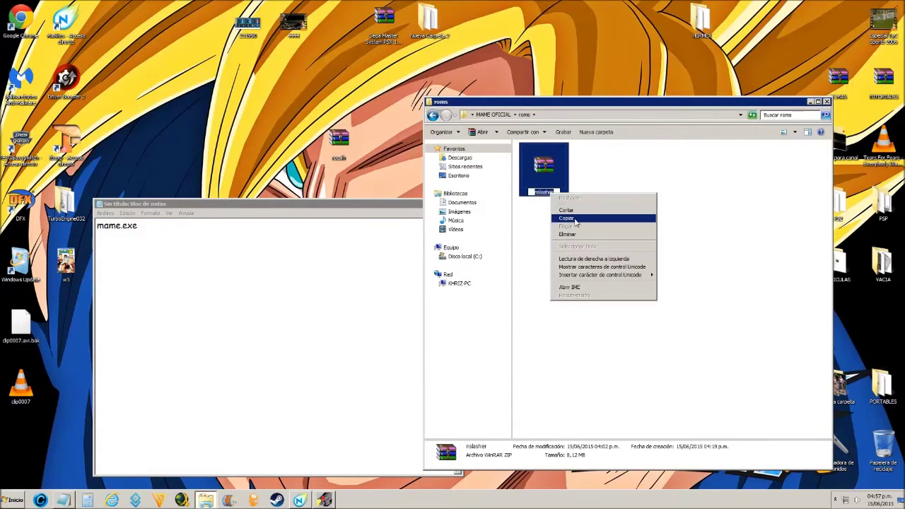
{"action": "left_click", "coordinate": [576, 220]}
Complete the Notepad command with the ROM path so it reads "mame.exe roms/nslasher.zip", pasting in the copied name.
{"action": "left_click", "coordinate": [202, 226]}
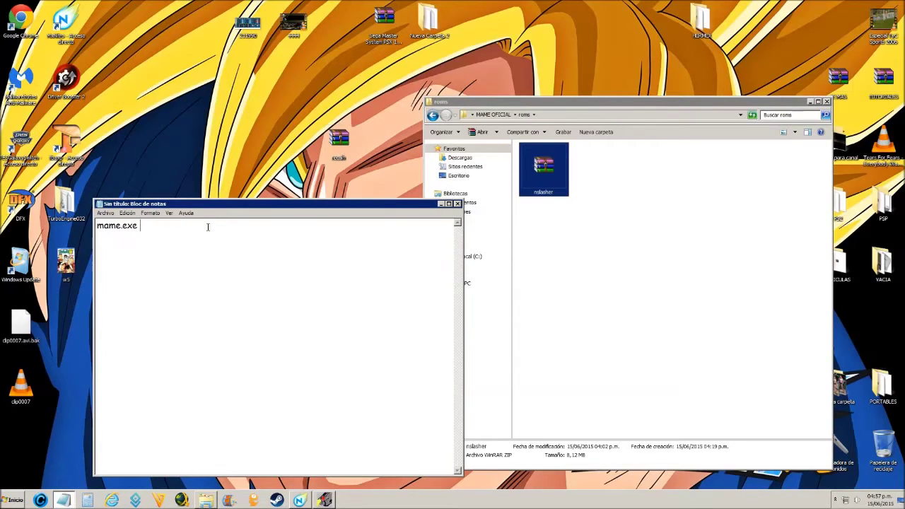
{"action": "type", "text": "roms/"}
{"action": "right_click", "coordinate": [205, 226]}
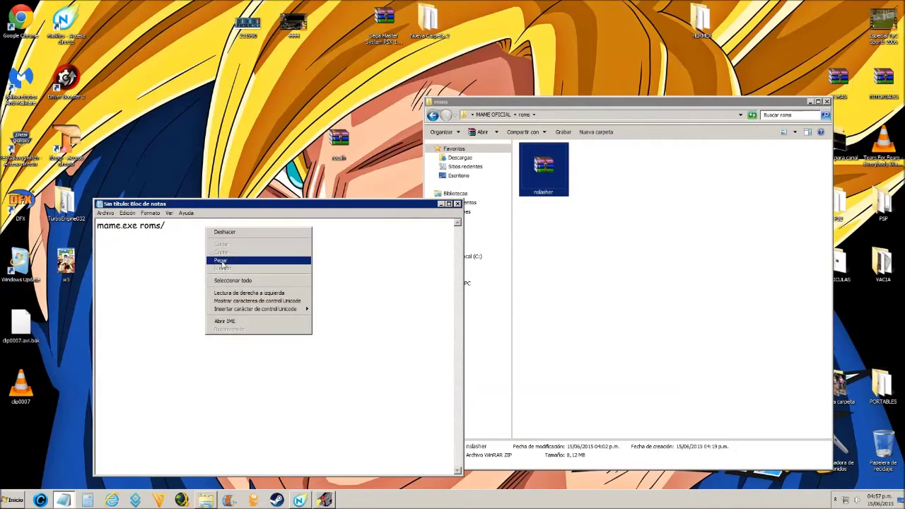
{"action": "left_click", "coordinate": [222, 261]}
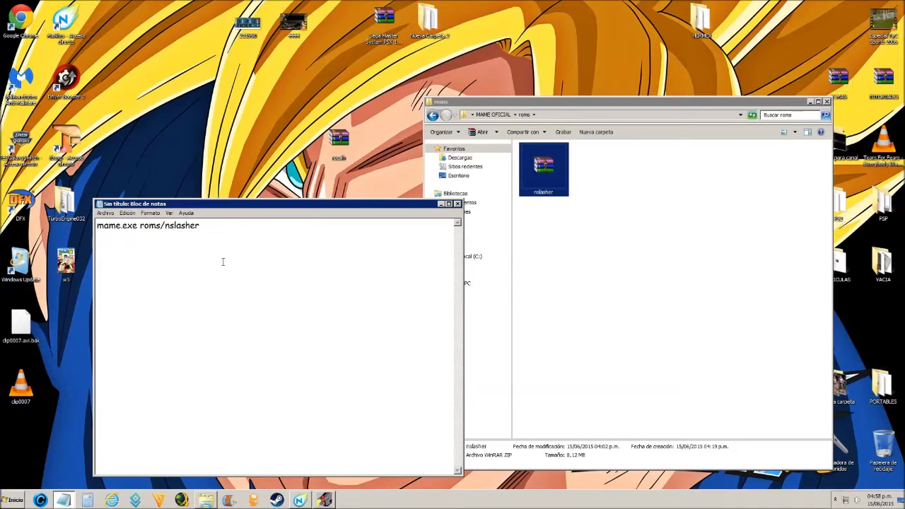
{"action": "type", "text": "."}
{"action": "type", "text": "o"}
{"action": "type", "text": "p"}
Check the nslasher archive's file type and extension in its properties.
{"action": "right_click", "coordinate": [549, 166]}
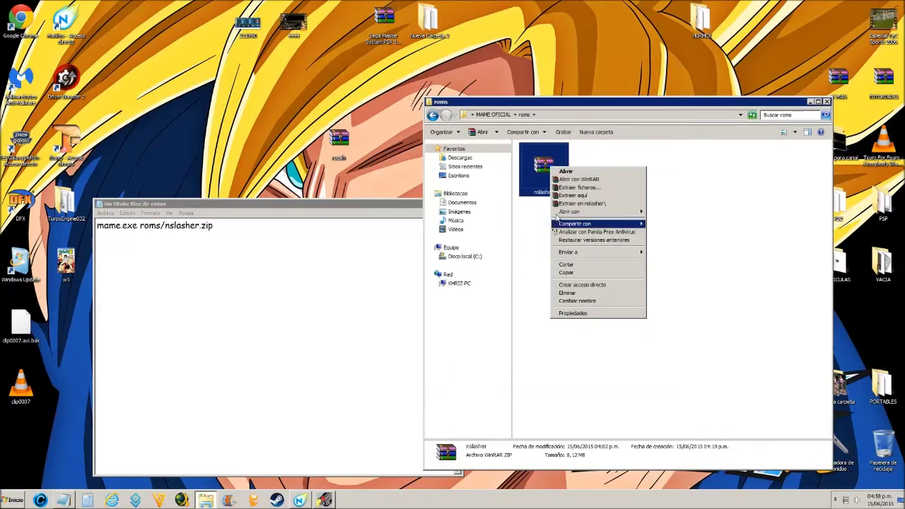
{"action": "left_click", "coordinate": [587, 315]}
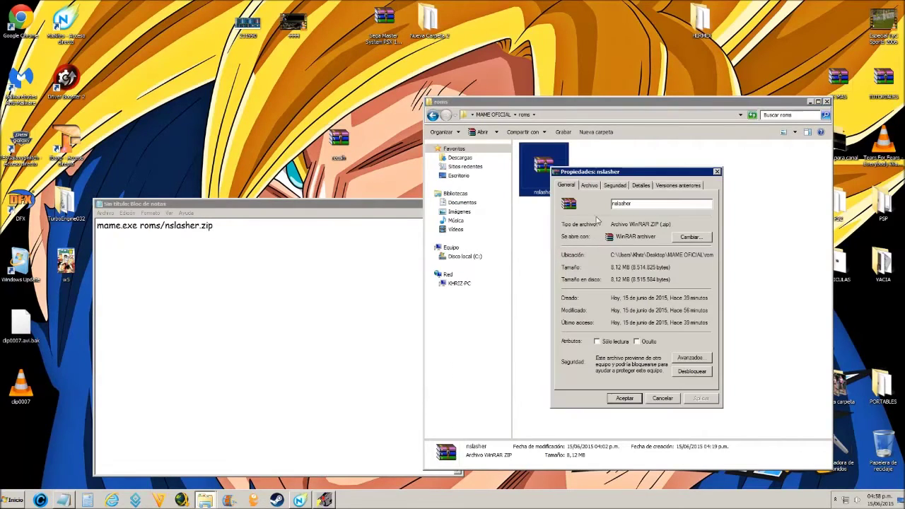
{"action": "double_click", "coordinate": [667, 225]}
{"action": "left_click", "coordinate": [716, 171]}
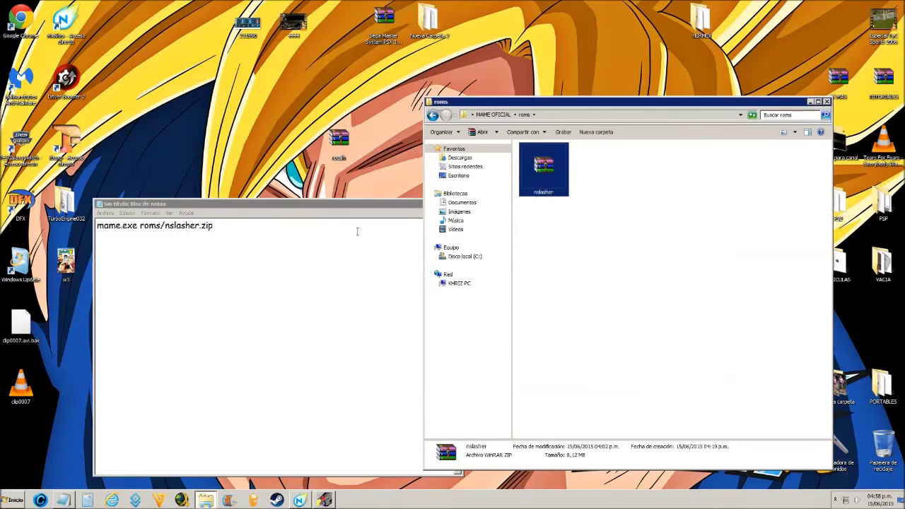
Save the Notepad document as rom.bat in the MAME OFICIAL folder on the desktop.
{"action": "left_click", "coordinate": [354, 232]}
{"action": "left_click", "coordinate": [105, 212]}
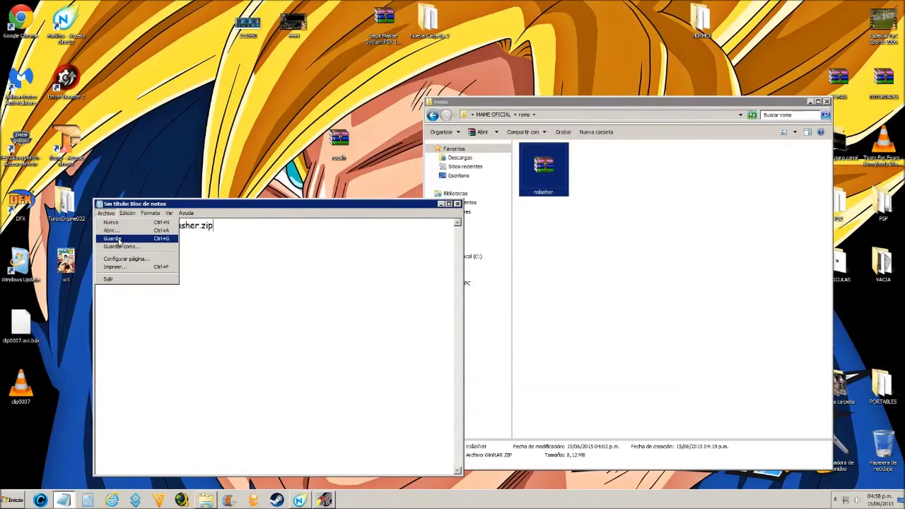
{"action": "left_click", "coordinate": [121, 247]}
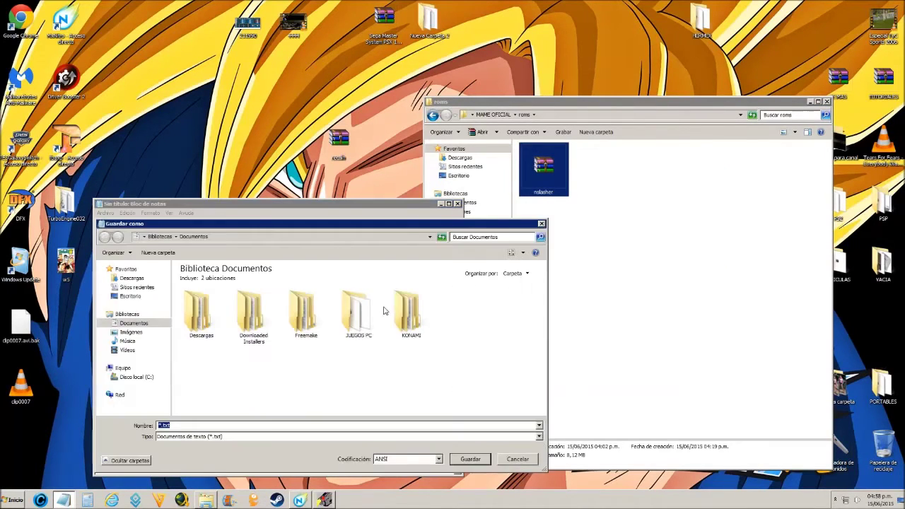
{"action": "left_click", "coordinate": [134, 297]}
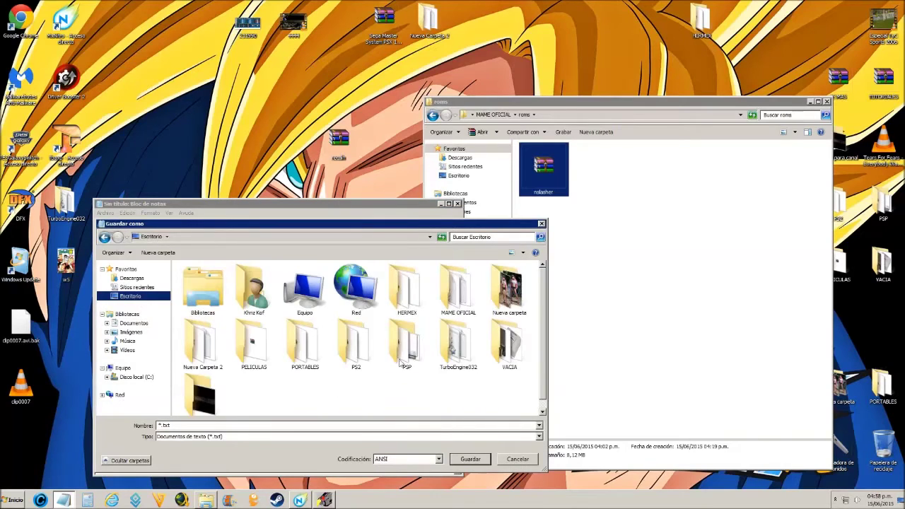
{"action": "double_click", "coordinate": [461, 306]}
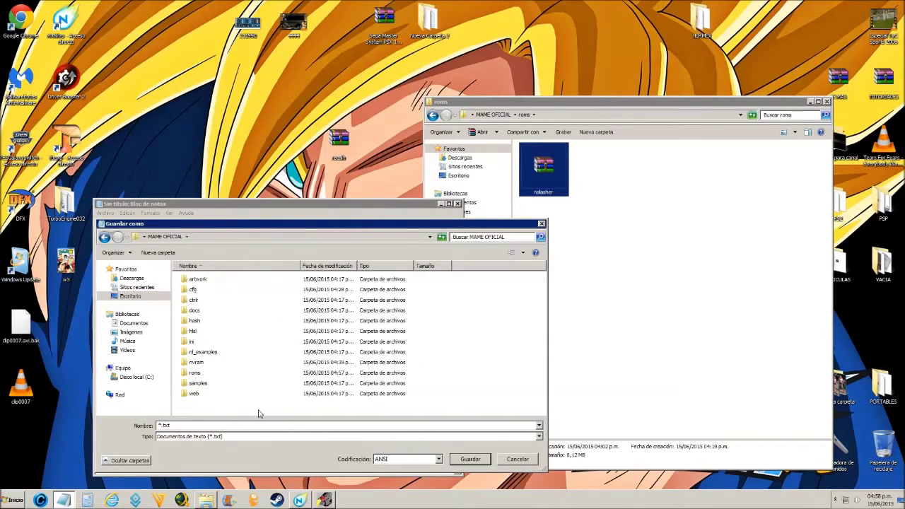
{"action": "type", "text": "r"}
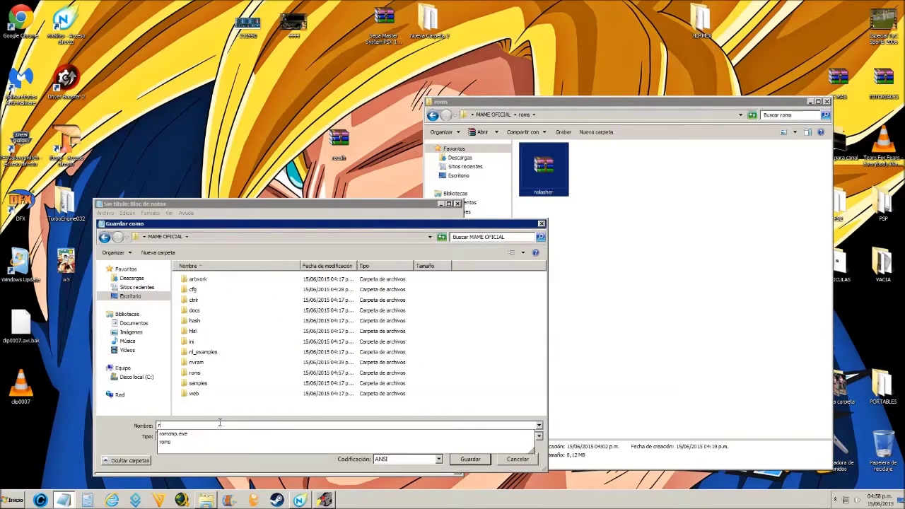
{"action": "type", "text": "om.b"}
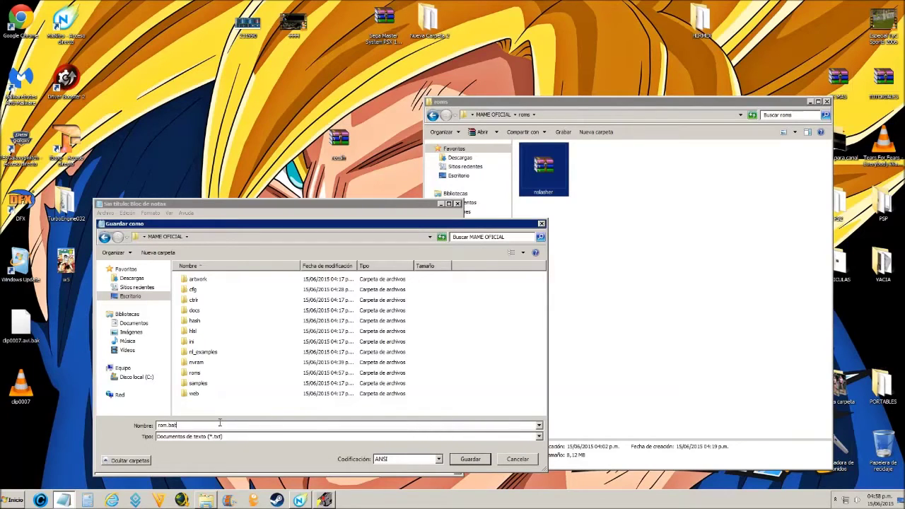
{"action": "type", "text": "at"}
{"action": "left_click_drag", "start_coordinate": [177, 427], "coordinate": [167, 428]}
{"action": "left_click", "coordinate": [176, 425]}
{"action": "left_click", "coordinate": [463, 460]}
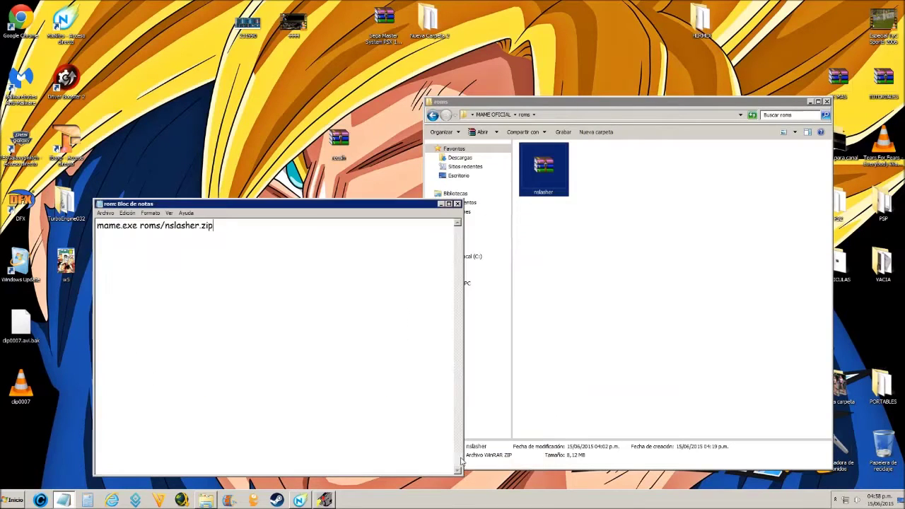
Return to the MAME OFICIAL folder, select the rom batch file and close the Notepad document.
{"action": "left_click", "coordinate": [433, 115]}
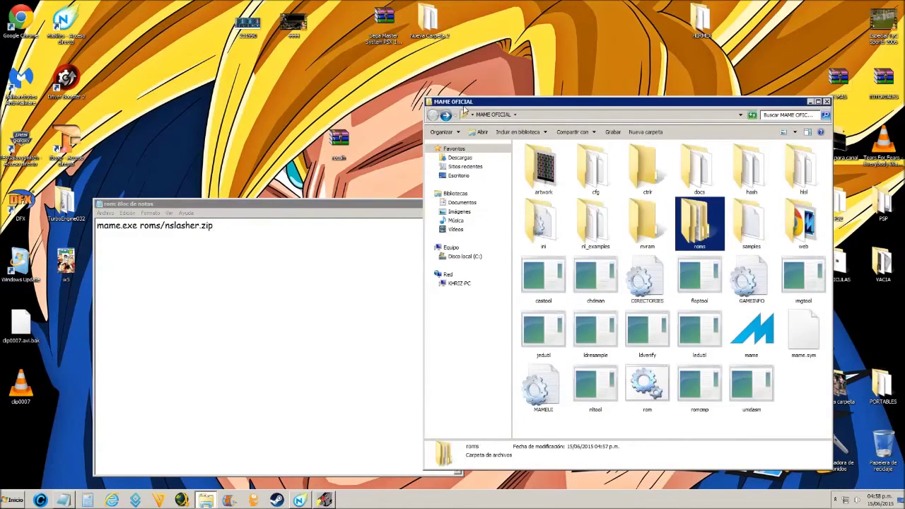
{"action": "left_click_drag", "start_coordinate": [438, 102], "coordinate": [408, 97]}
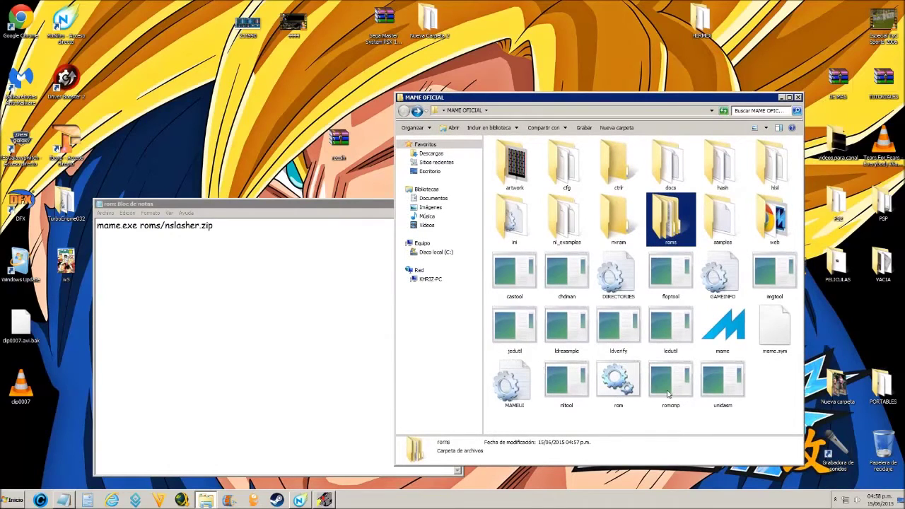
{"action": "left_click", "coordinate": [619, 385]}
{"action": "left_click_drag", "start_coordinate": [325, 205], "coordinate": [286, 207]}
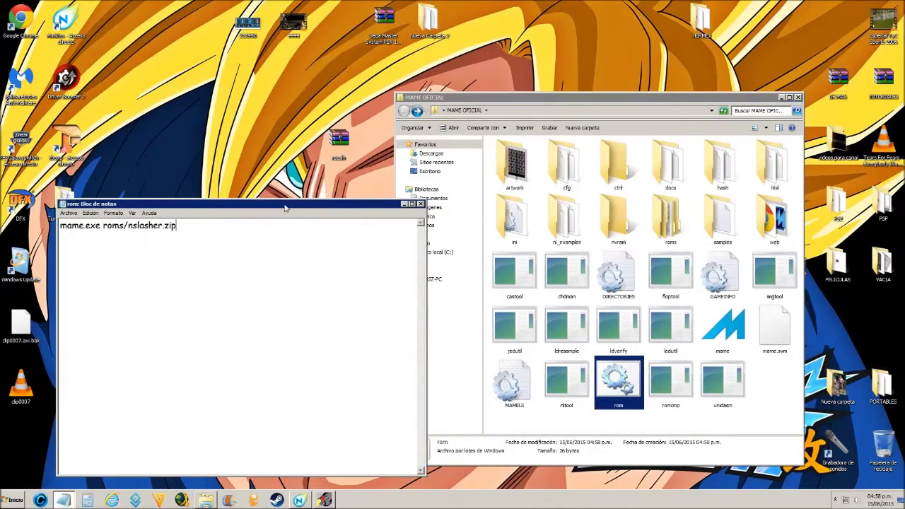
{"action": "left_click", "coordinate": [419, 204]}
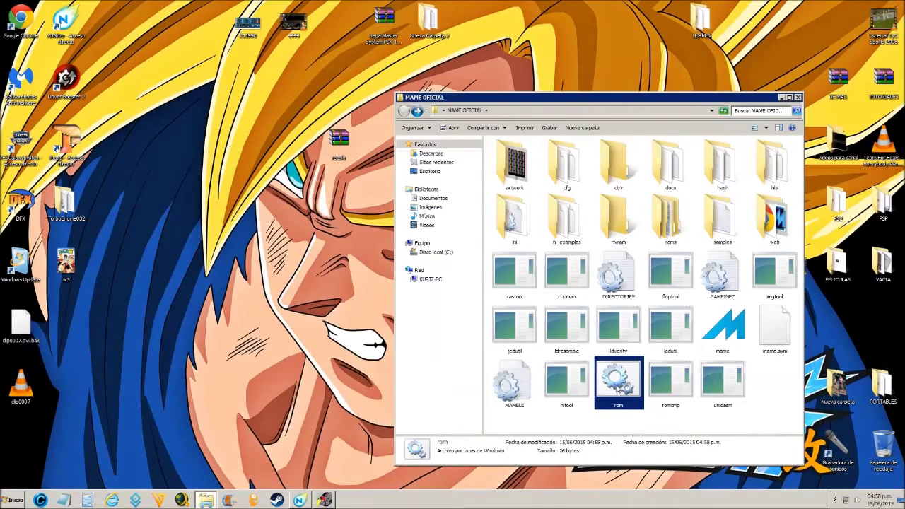
Open the rom batch file for editing and select its whole command line.
{"action": "right_click", "coordinate": [621, 385]}
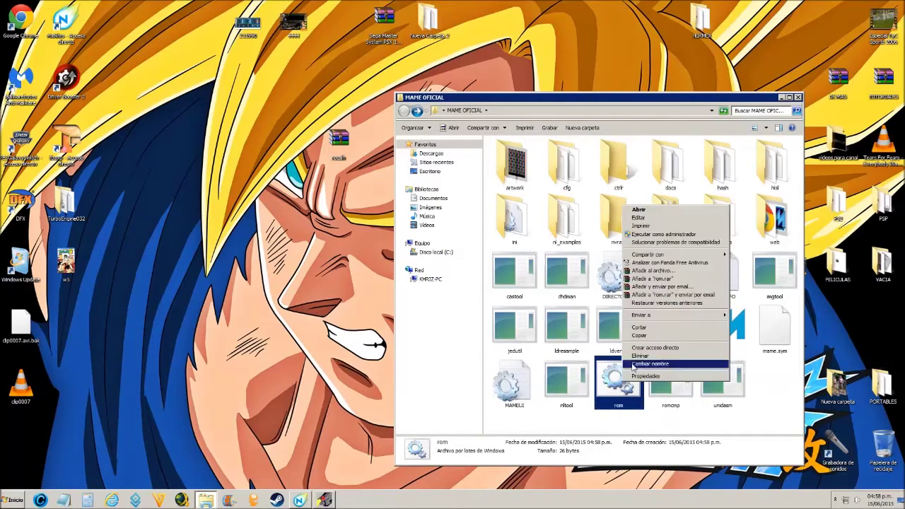
{"action": "left_click", "coordinate": [642, 222]}
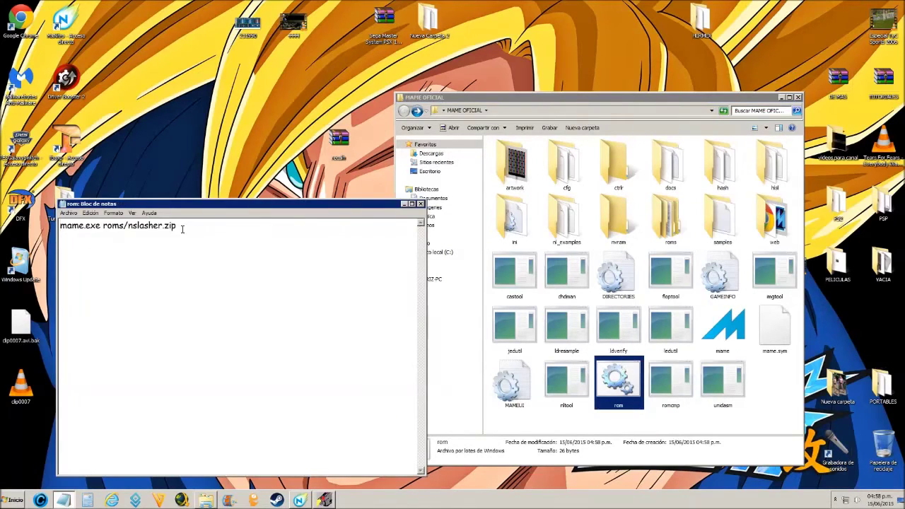
{"action": "left_click_drag", "start_coordinate": [181, 228], "coordinate": [70, 233]}
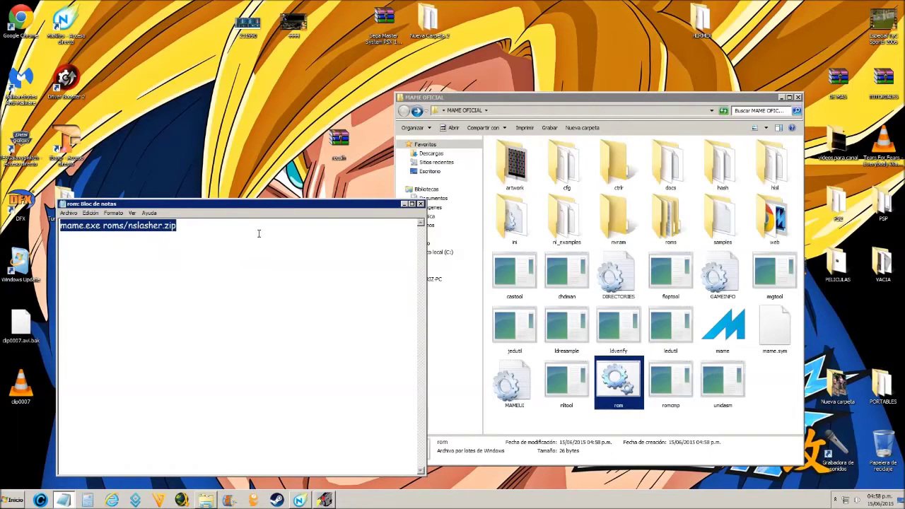
Close the rom Notepad document and select all items in the MAME OFICIAL folder.
{"action": "left_click", "coordinate": [420, 205]}
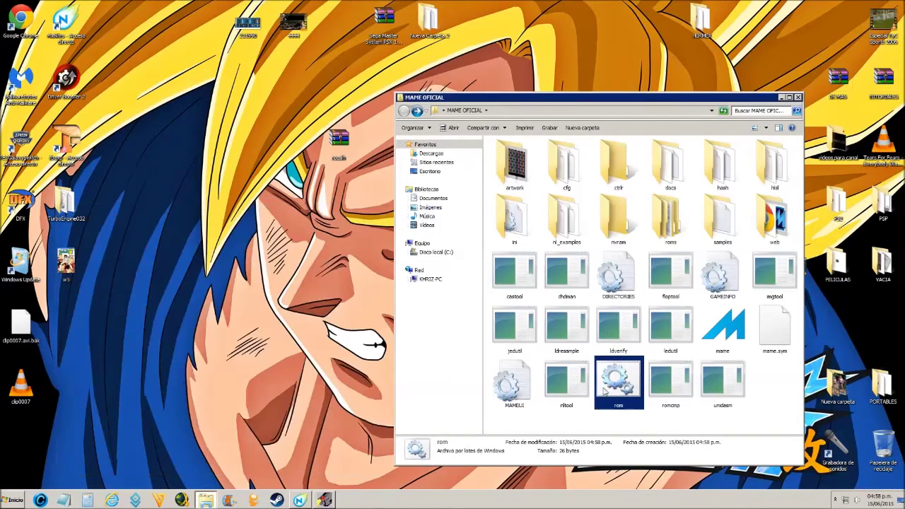
{"action": "left_click", "coordinate": [528, 417]}
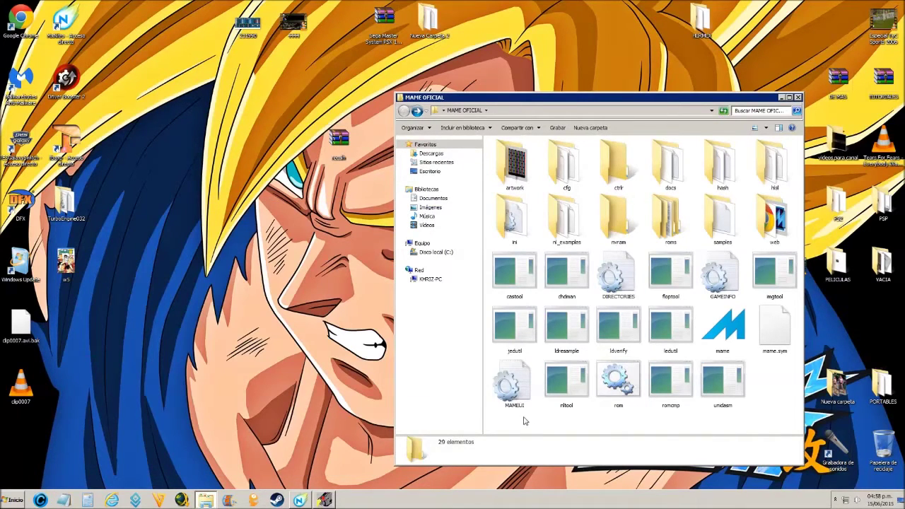
{"action": "left_click_drag", "start_coordinate": [516, 422], "coordinate": [778, 168]}
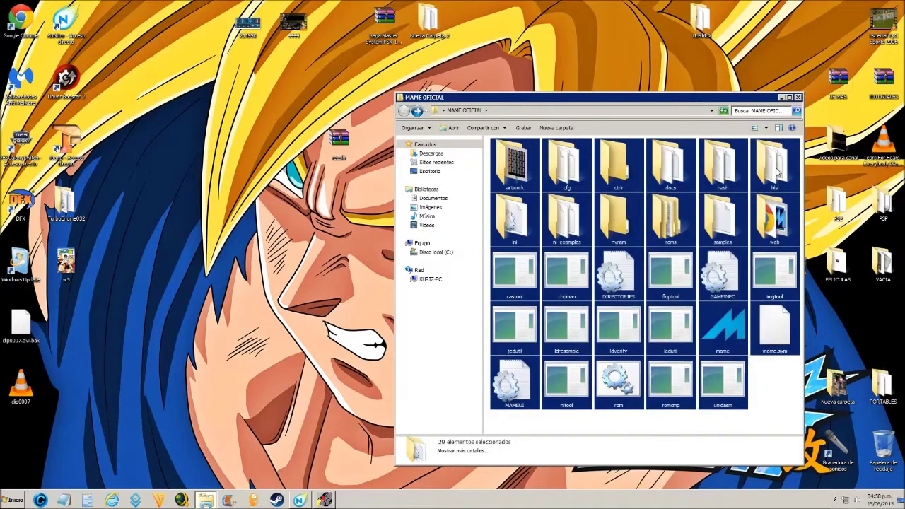
{"action": "right_click", "coordinate": [778, 170]}
{"action": "left_click", "coordinate": [784, 188]}
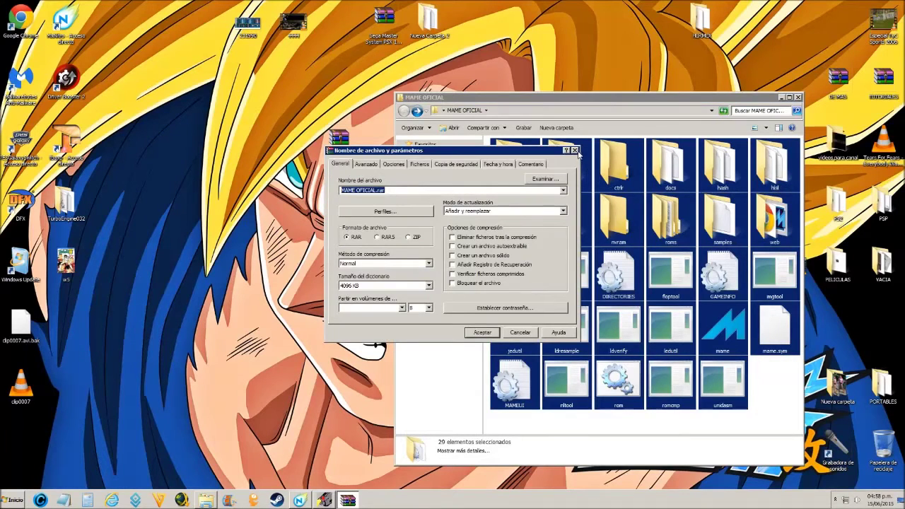
{"action": "left_click", "coordinate": [575, 152]}
Start adding the selected items to a new WinRAR archive and name it JUEGO1.
{"action": "right_click", "coordinate": [569, 218]}
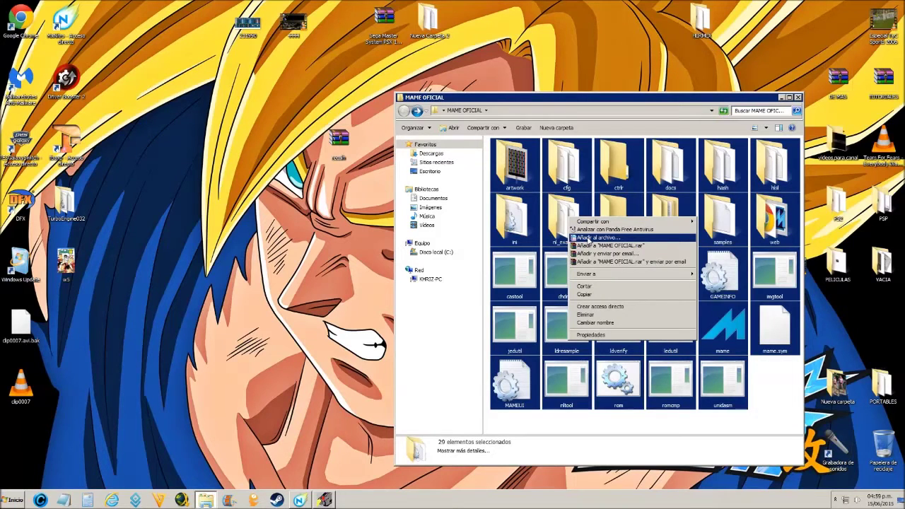
{"action": "left_click", "coordinate": [587, 238]}
{"action": "left_click_drag", "start_coordinate": [386, 151], "coordinate": [288, 186]}
{"action": "left_click", "coordinate": [278, 226]}
{"action": "left_click_drag", "start_coordinate": [278, 227], "coordinate": [241, 234]}
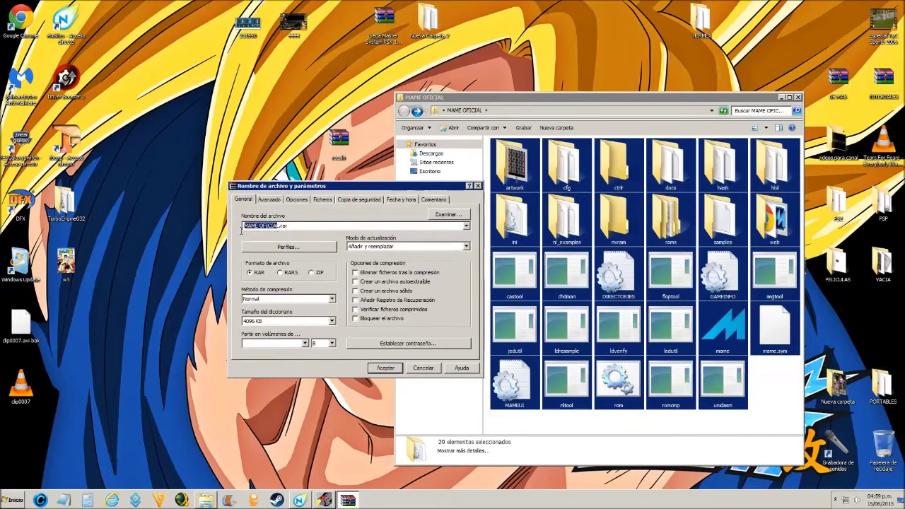
{"action": "type", "text": "1"}
{"action": "type", "text": "UEG"}
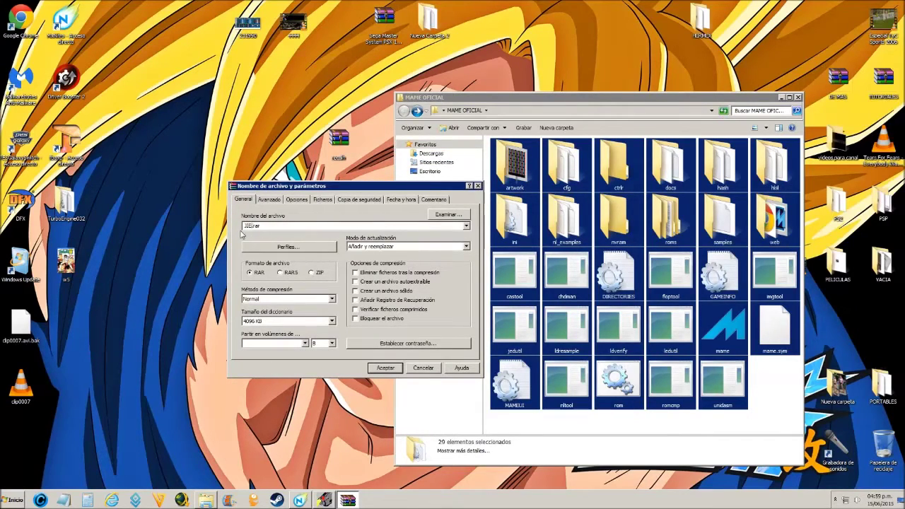
{"action": "type", "text": "O1"}
Set the compression method to La mejor and make the archive self-extracting and solid.
{"action": "left_click", "coordinate": [280, 302]}
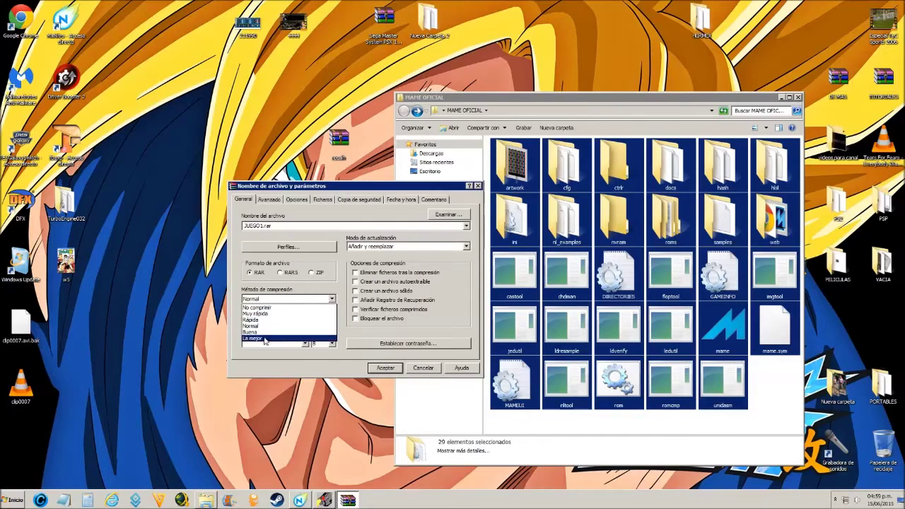
{"action": "left_click", "coordinate": [270, 339]}
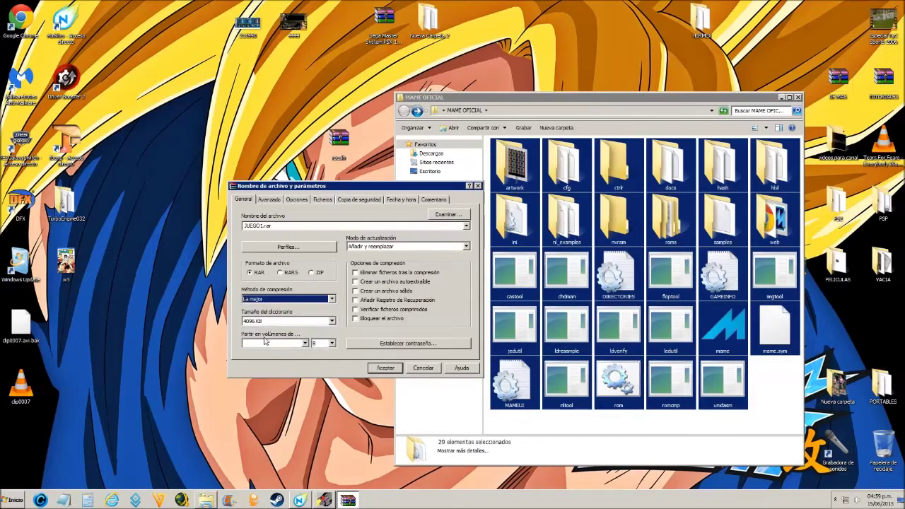
{"action": "left_click", "coordinate": [355, 282]}
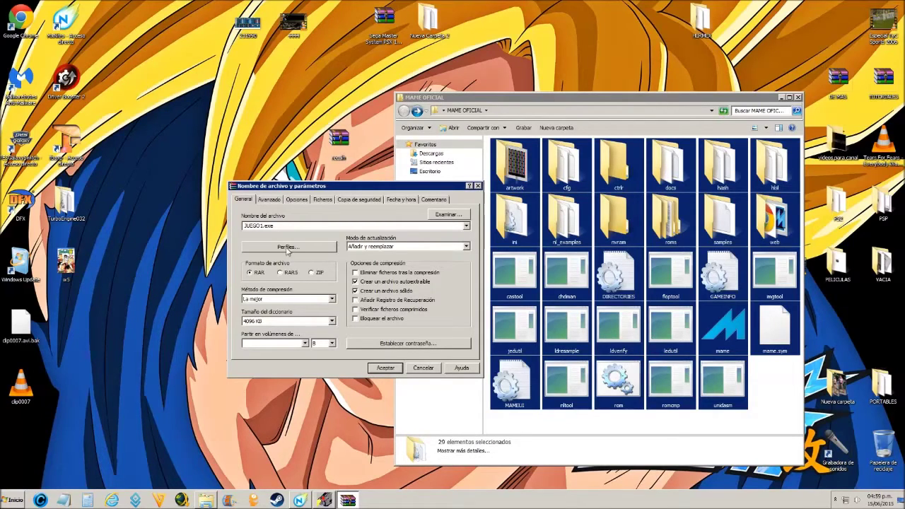
In the archive's advanced SFX options, set the rom batch file to run after extraction.
{"action": "left_click", "coordinate": [271, 200]}
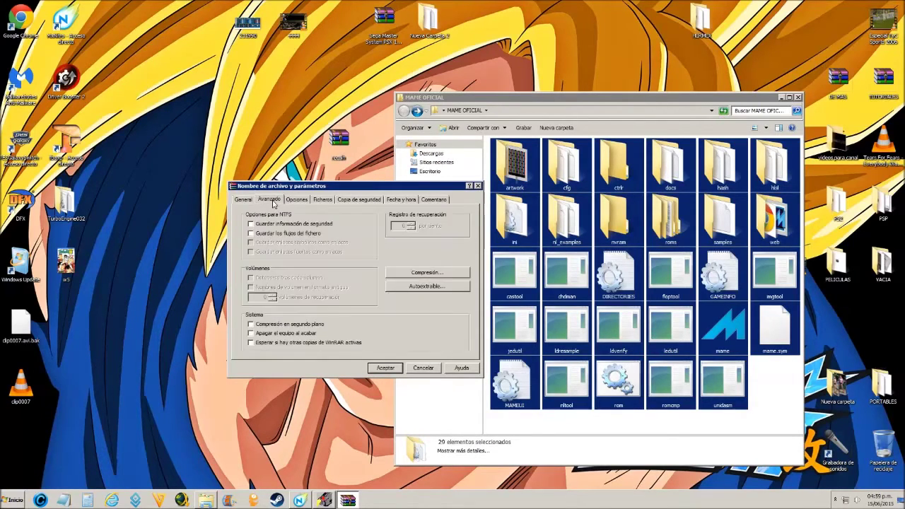
{"action": "left_click", "coordinate": [410, 286]}
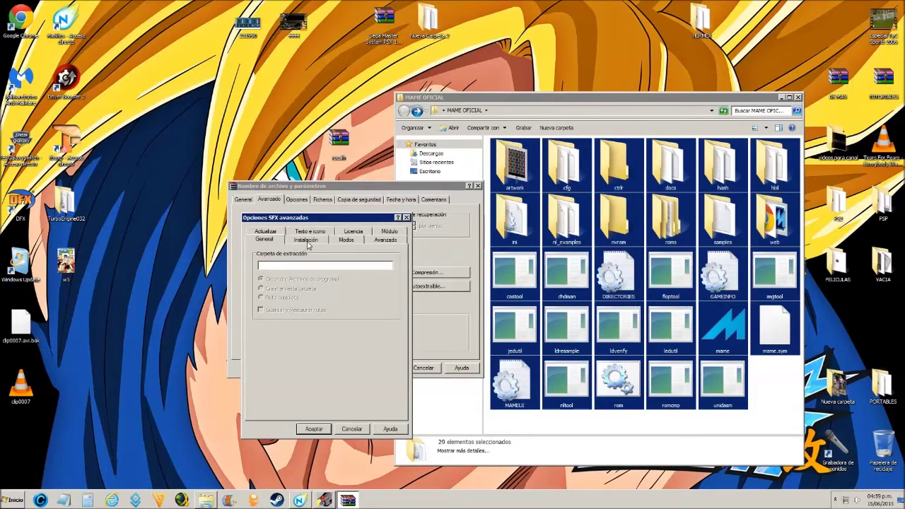
{"action": "left_click", "coordinate": [307, 244]}
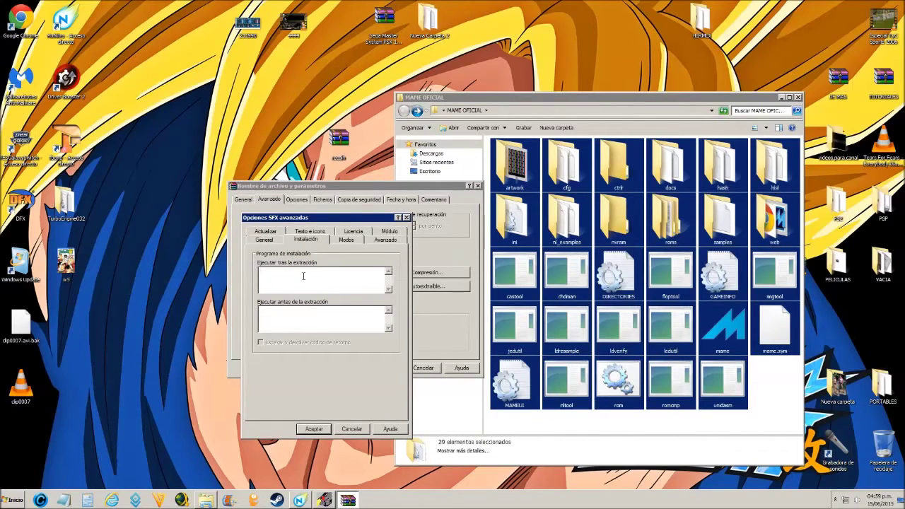
{"action": "left_click", "coordinate": [303, 276]}
{"action": "type", "text": "ROM"}
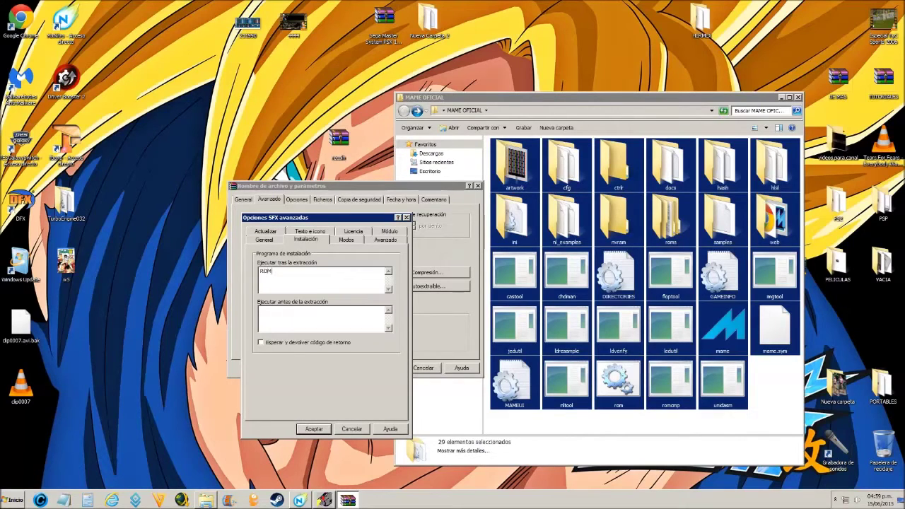
{"action": "key", "text": "BackSpace"}
{"action": "key", "text": "BackSpace"}
{"action": "key", "text": "BackSpace"}
{"action": "type", "text": "rom."}
Set the SFX to unpack to a temporary folder with everything hidden, and create the JUEGO1 archive.
{"action": "left_click", "coordinate": [342, 242]}
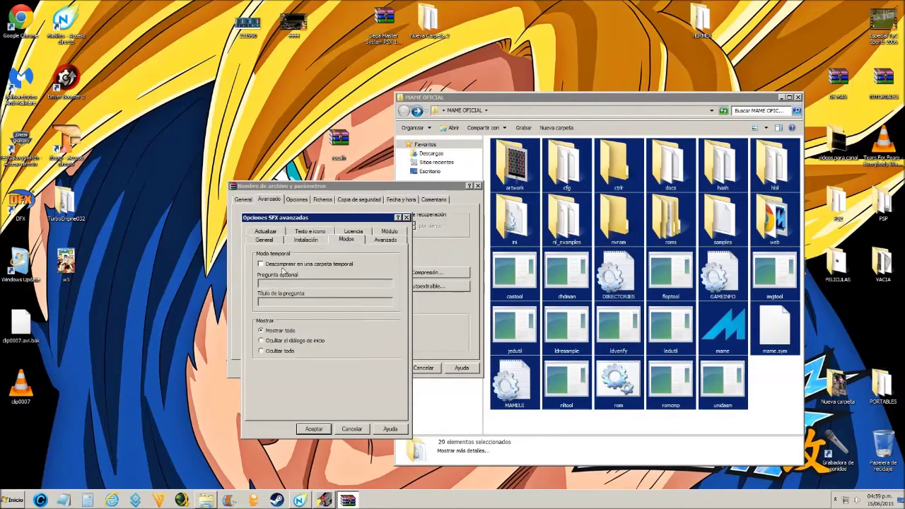
{"action": "left_click", "coordinate": [287, 266]}
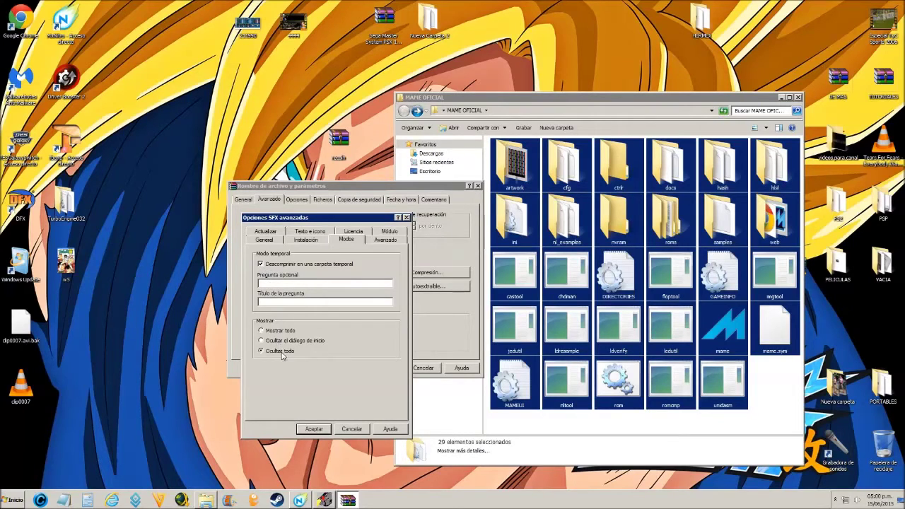
{"action": "left_click", "coordinate": [314, 429]}
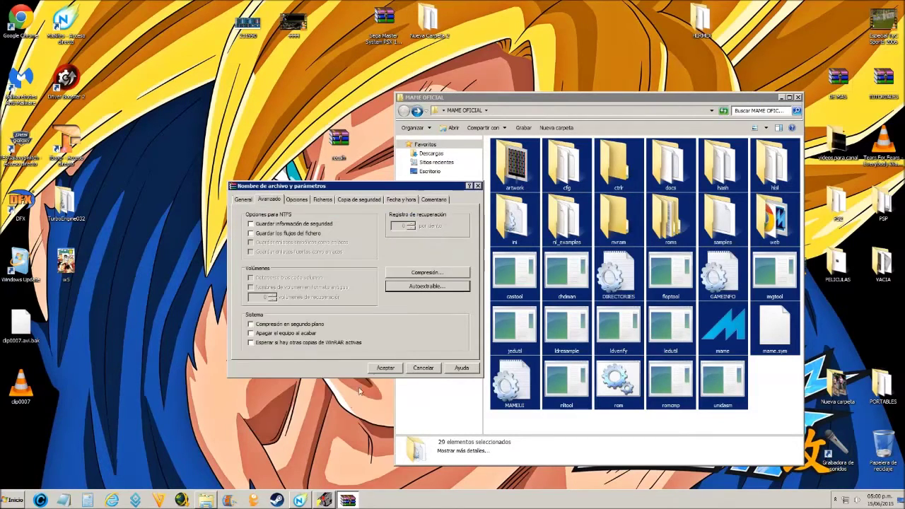
{"action": "left_click", "coordinate": [385, 367]}
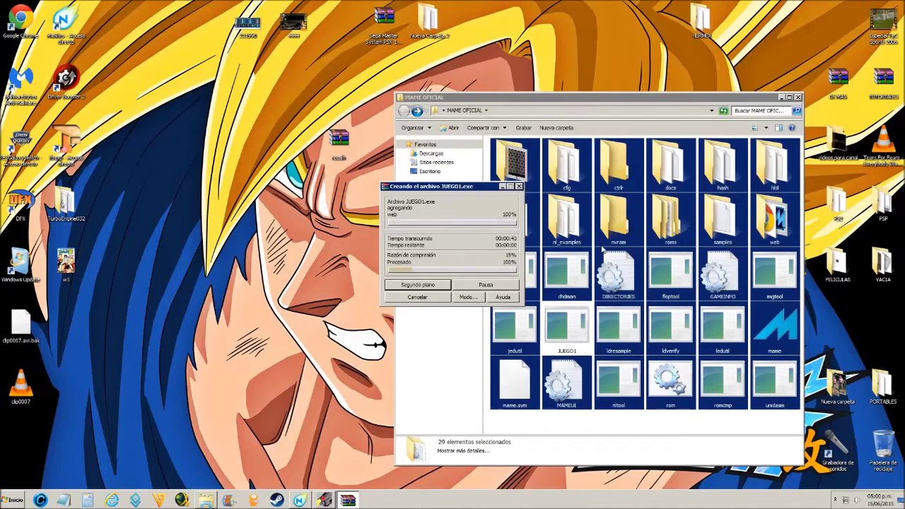
Run the JUEGO1 application, separate the game and command windows, and accept the emulation warning with OK.
{"action": "left_click", "coordinate": [573, 332]}
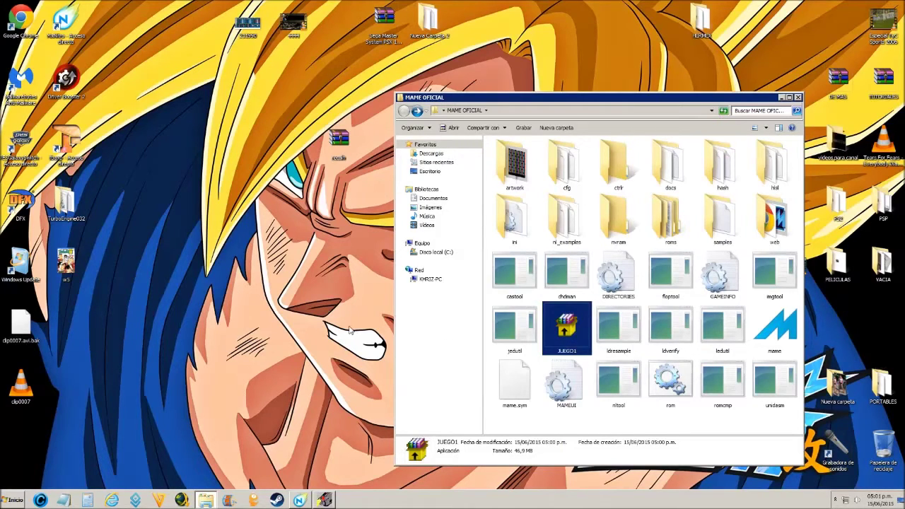
{"action": "double_click", "coordinate": [552, 332]}
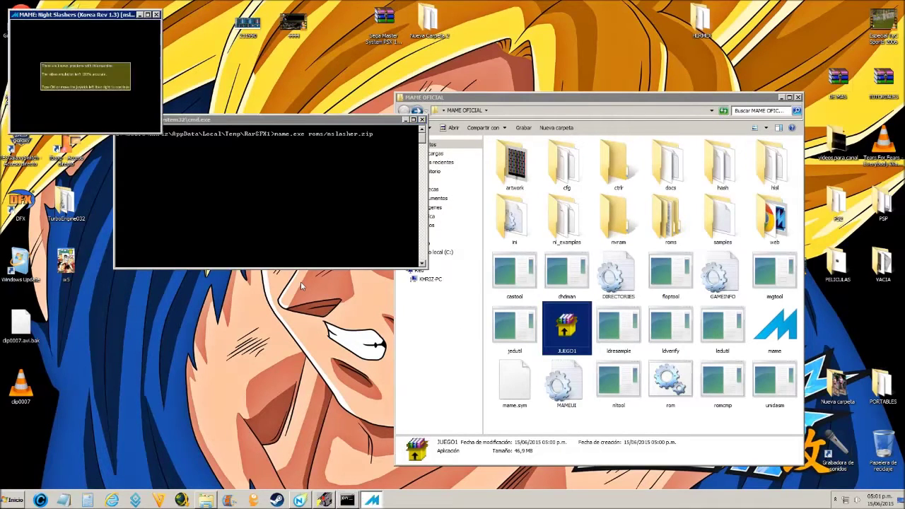
{"action": "left_click_drag", "start_coordinate": [139, 50], "coordinate": [328, 282]}
{"action": "left_click_drag", "start_coordinate": [338, 122], "coordinate": [274, 80]}
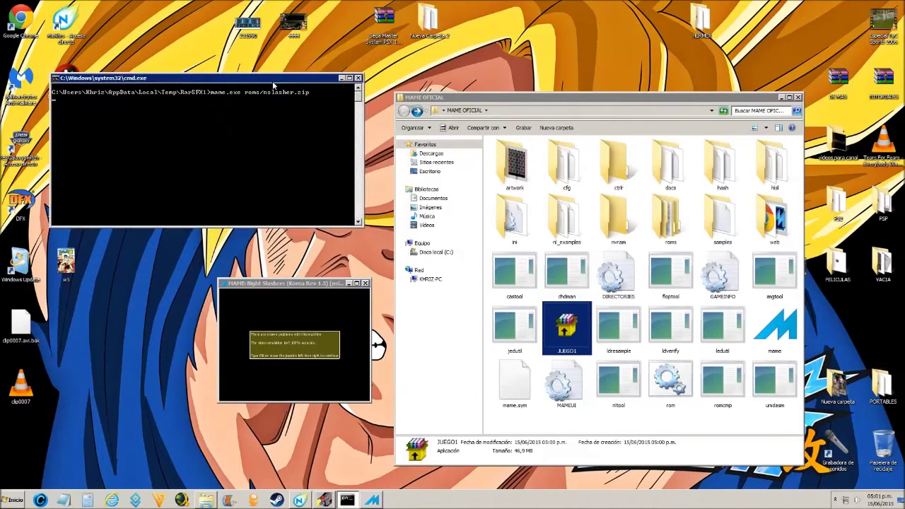
{"action": "left_click_drag", "start_coordinate": [334, 285], "coordinate": [329, 278]}
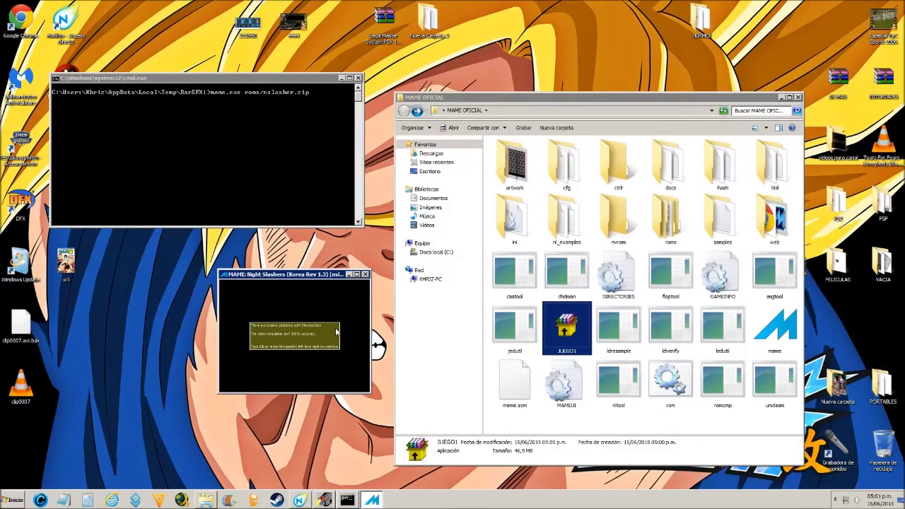
{"action": "key", "text": "o"}
{"action": "key", "text": "k"}
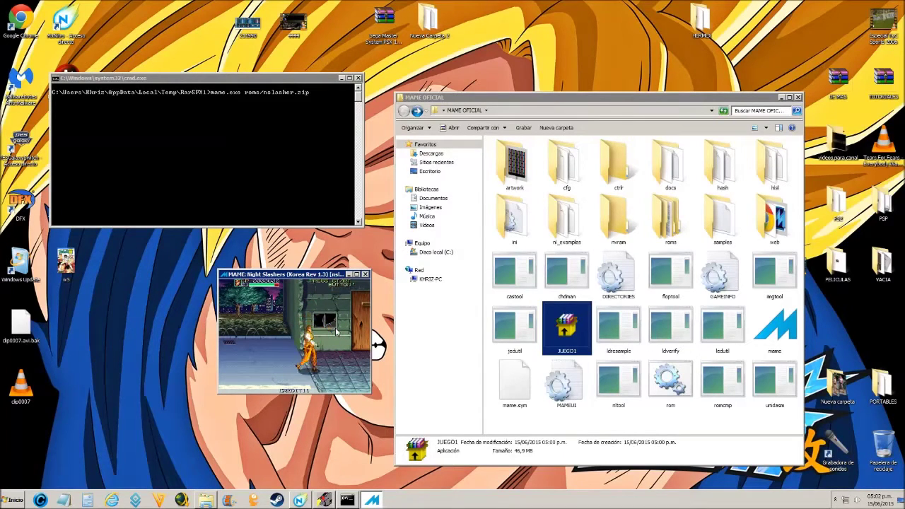
Enlarge the Night Slashers game window and place it below the command window's path line.
{"action": "left_click", "coordinate": [357, 274]}
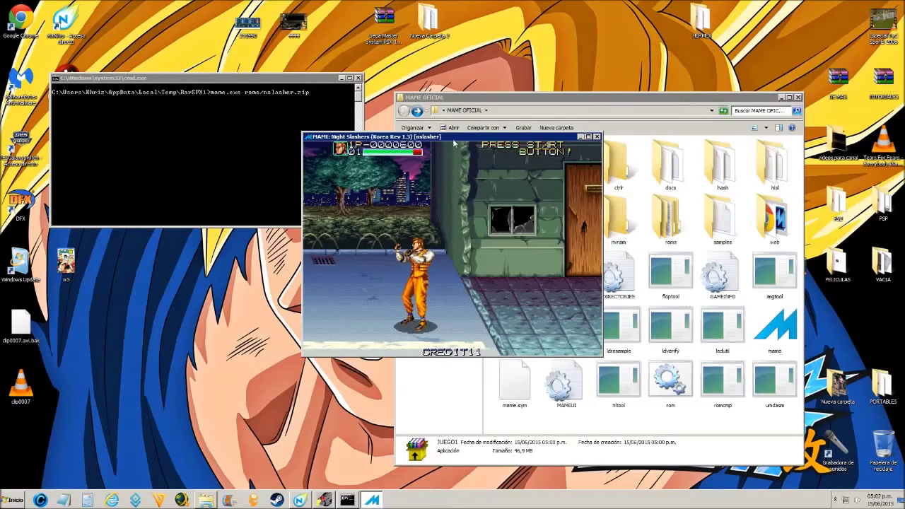
{"action": "key", "text": "super+Down"}
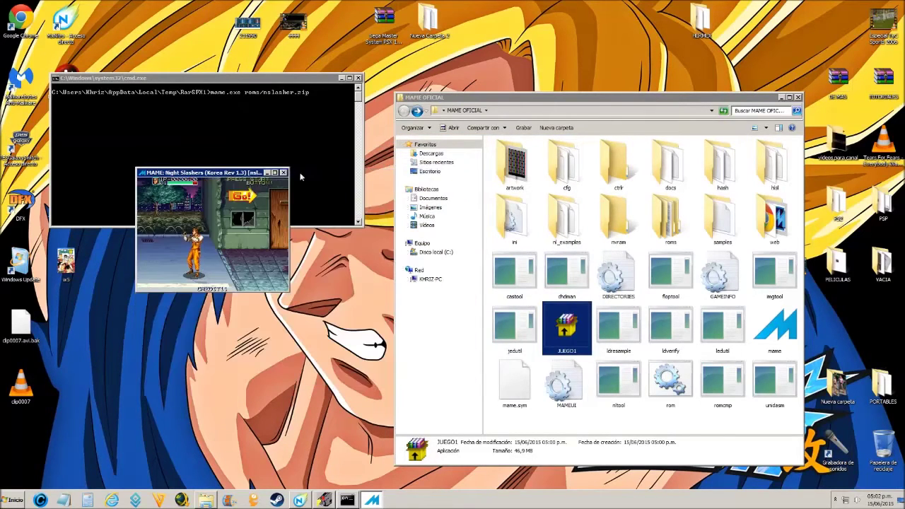
{"action": "key", "text": "super+Up"}
{"action": "left_click_drag", "start_coordinate": [349, 144], "coordinate": [172, 215]}
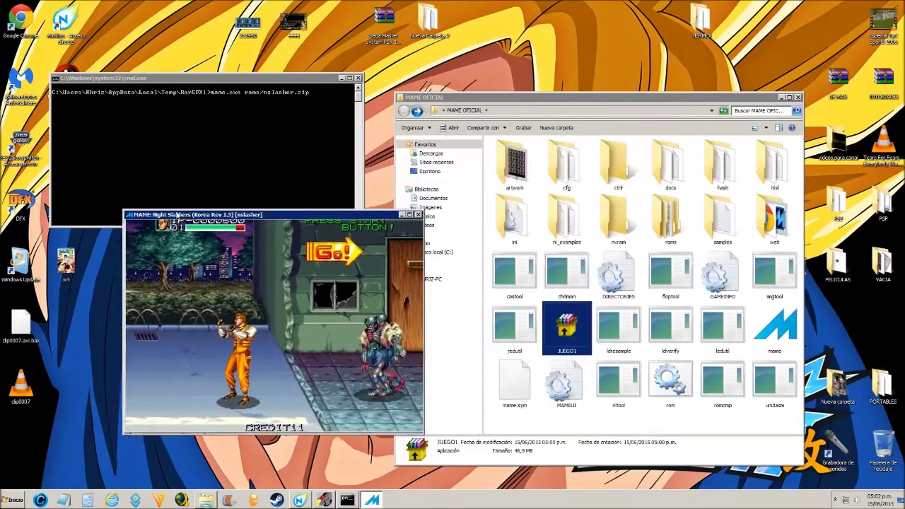
Test Night Slashers by walking the character through the street and attacking the approaching zombies.
{"action": "key", "text": "Right"}
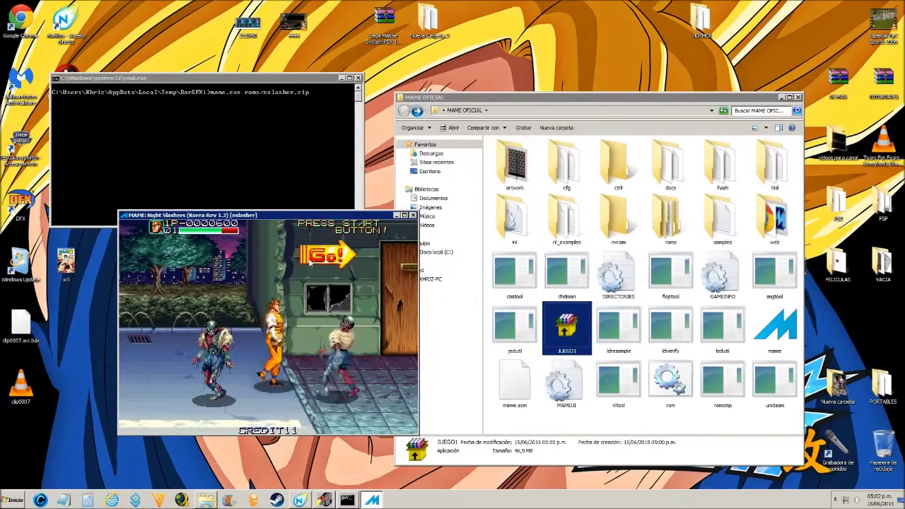
{"action": "key", "text": "ctrl"}
{"action": "key", "text": "ctrl"}
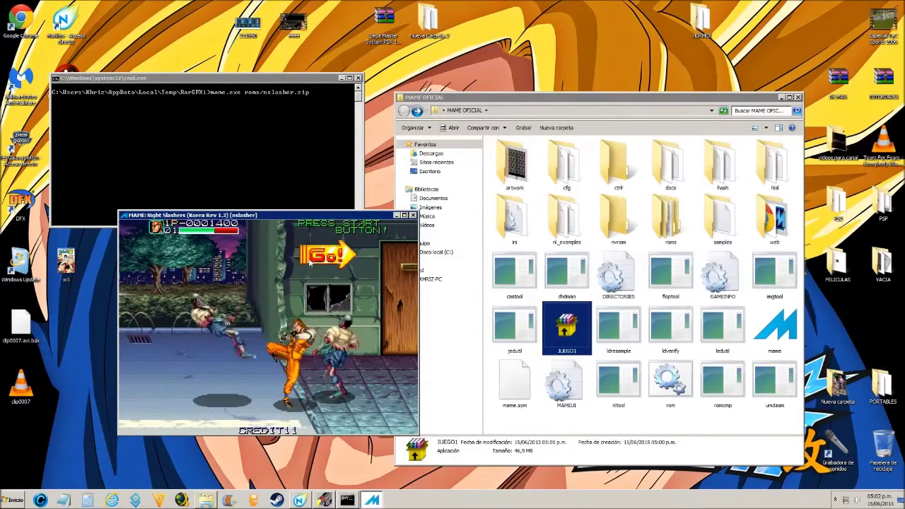
{"action": "key", "text": "Right"}
{"action": "key", "text": "ctrl"}
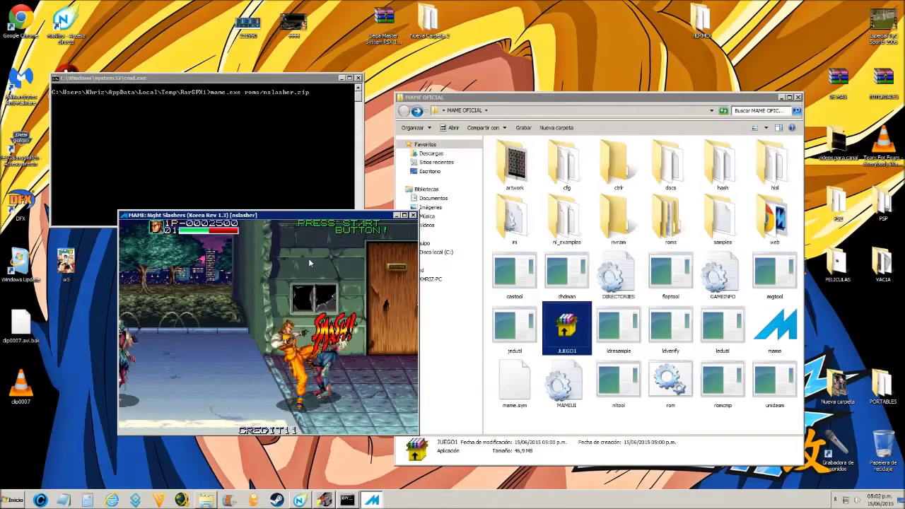
{"action": "key", "text": "Left"}
{"action": "key", "text": "ctrl"}
{"action": "key", "text": "Left"}
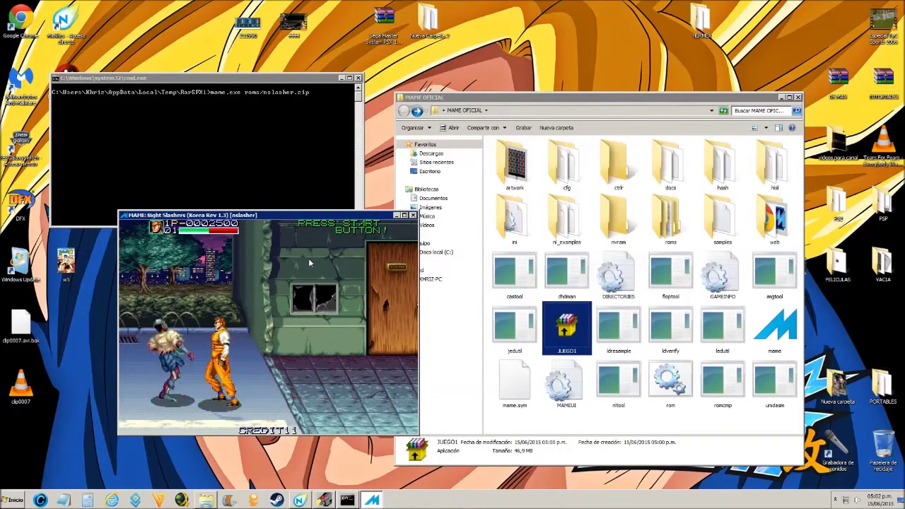
{"action": "key", "text": "ctrl"}
{"action": "key", "text": "ctrl"}
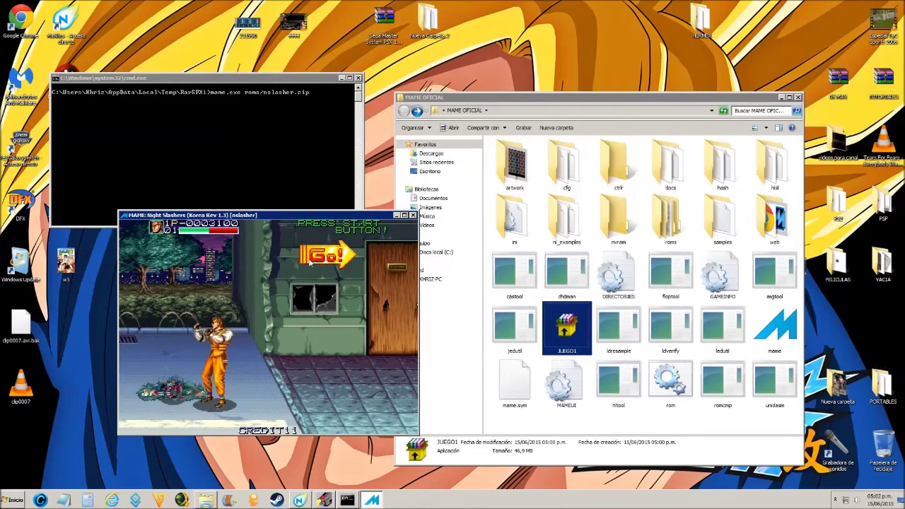
{"action": "key", "text": "Right"}
{"action": "key", "text": "Right"}
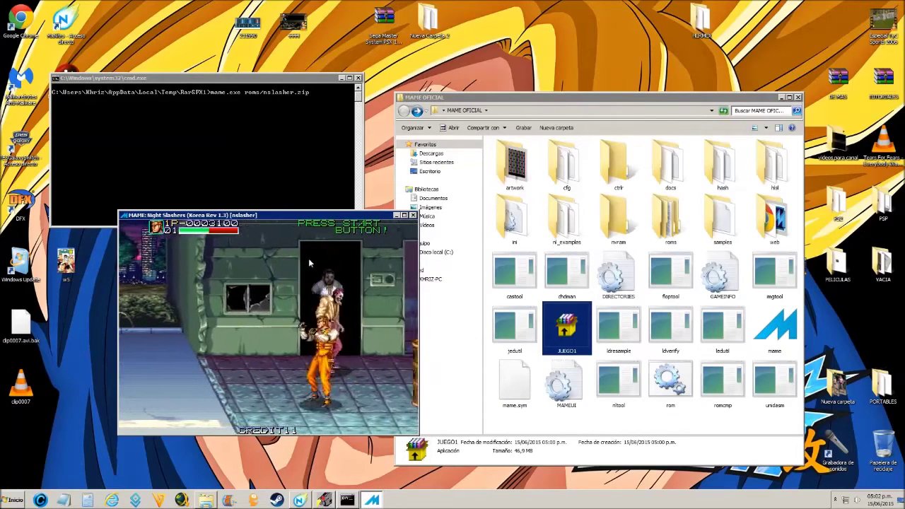
{"action": "key", "text": "ctrl"}
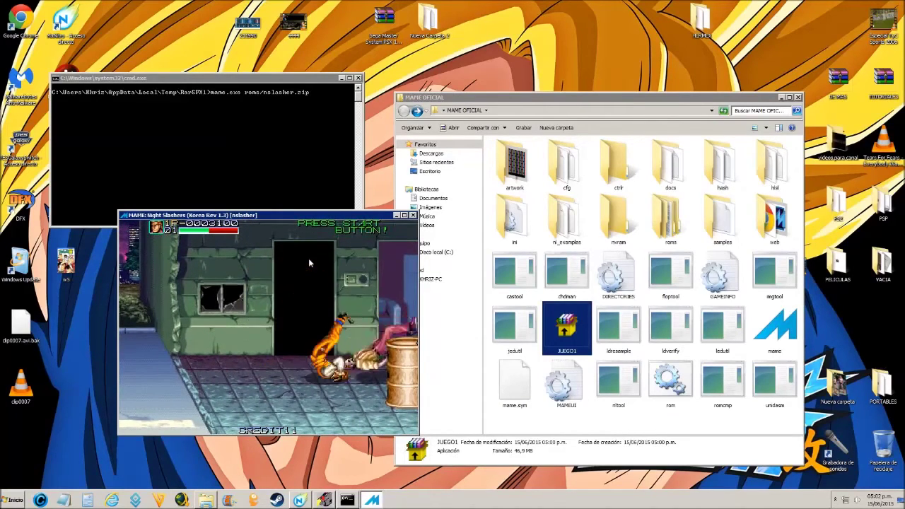
{"action": "key", "text": "Right"}
{"action": "key", "text": "ctrl"}
{"action": "key", "text": "Right"}
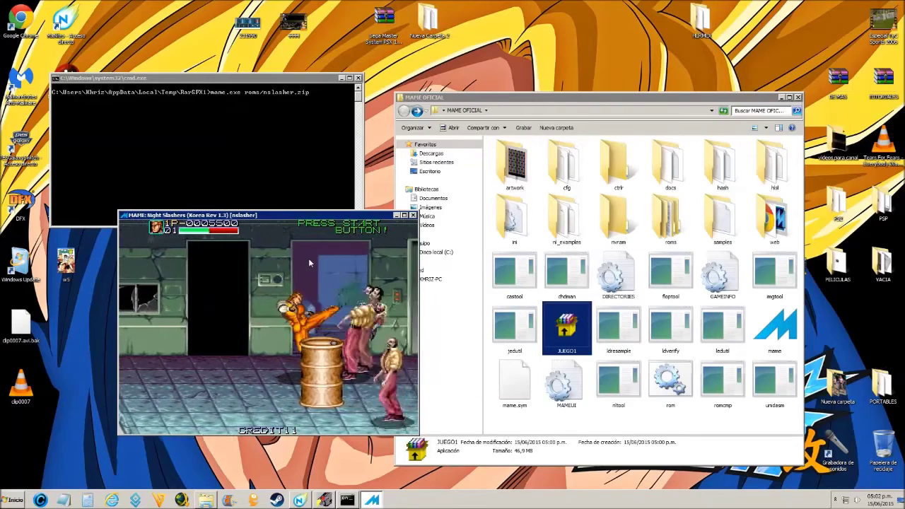
{"action": "key", "text": "ctrl"}
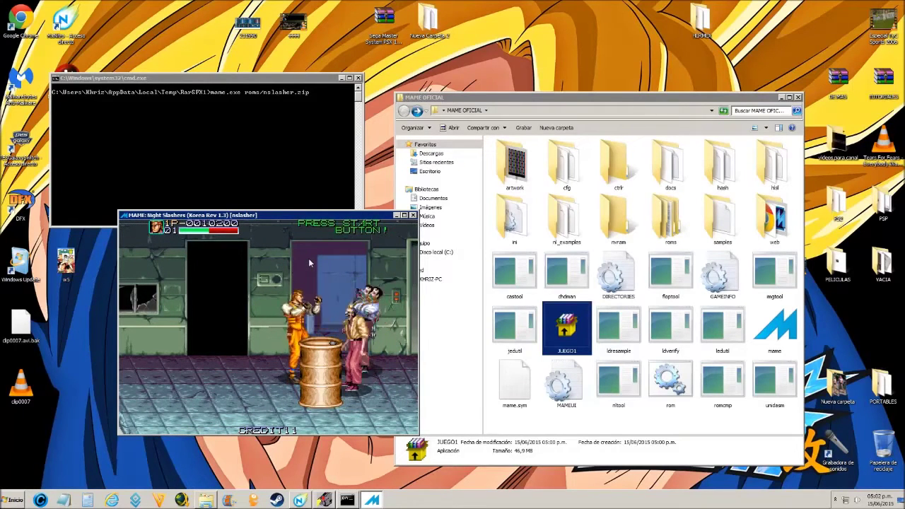
Test Night Slashers by attacking the zombies and barrel, walking and jumping along the corridor, and quit the game.
{"action": "key", "text": "ctrl"}
{"action": "key", "text": "ctrl"}
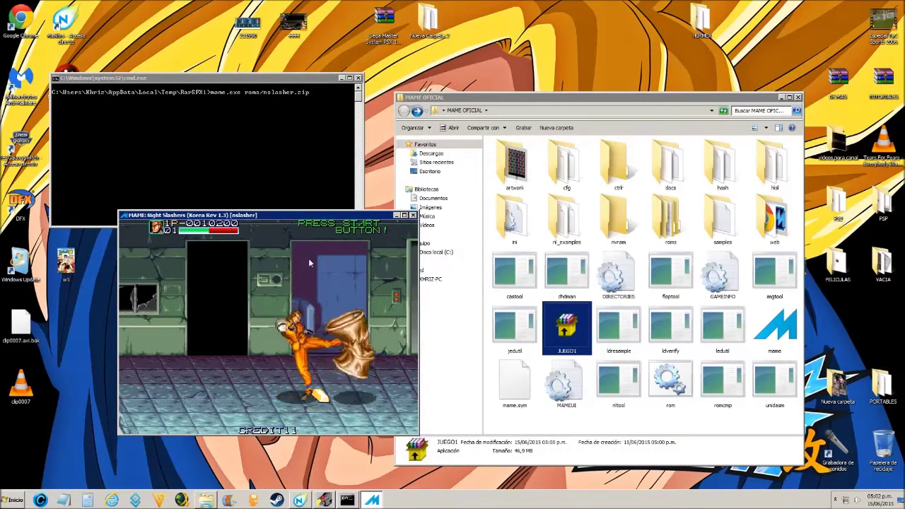
{"action": "key", "text": "Right"}
{"action": "key", "text": "Left"}
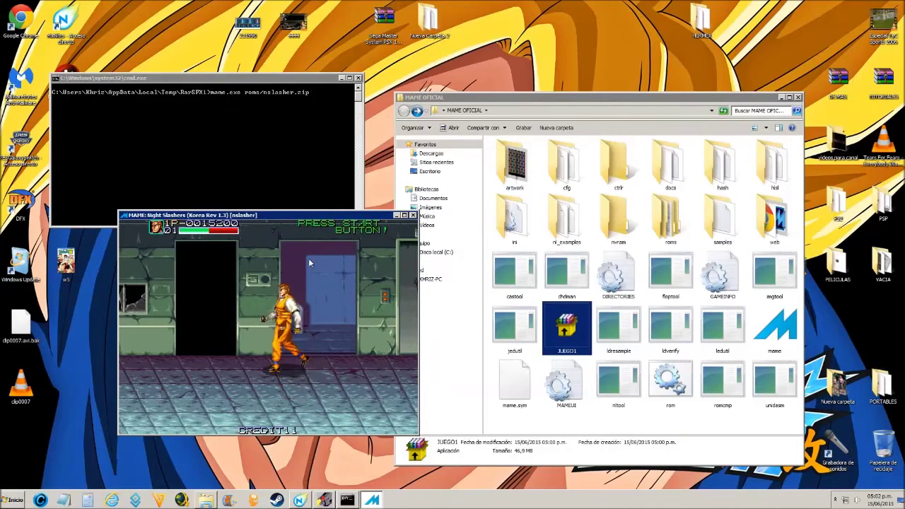
{"action": "key", "text": "Right"}
{"action": "key", "text": "Right"}
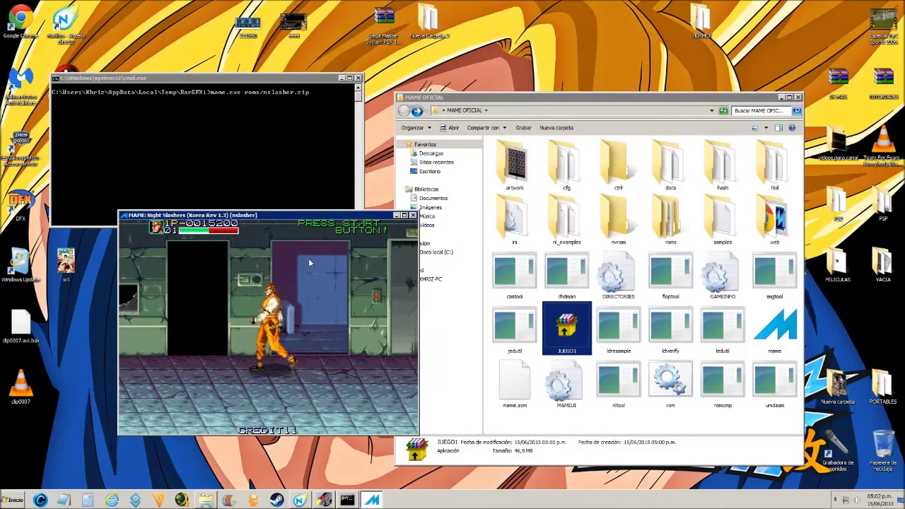
{"action": "key", "text": "Left"}
{"action": "key", "text": "alt"}
{"action": "key", "text": "Right"}
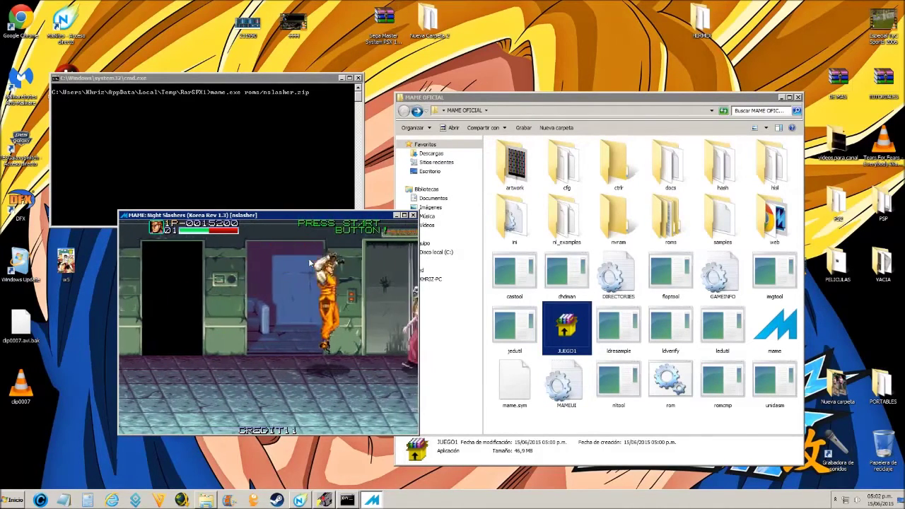
{"action": "key", "text": "Escape"}
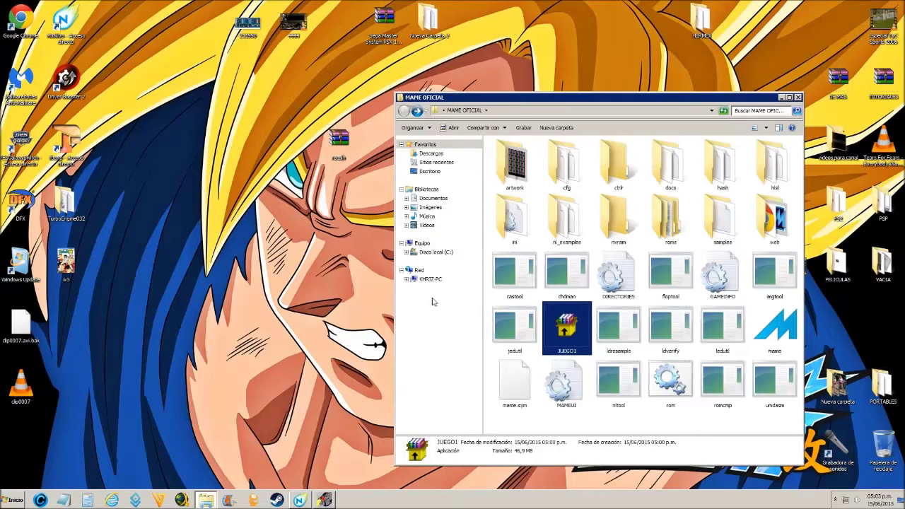
Permanently delete the JUEGO1 application from the MAME OFICIAL folder.
{"action": "right_click", "coordinate": [550, 333]}
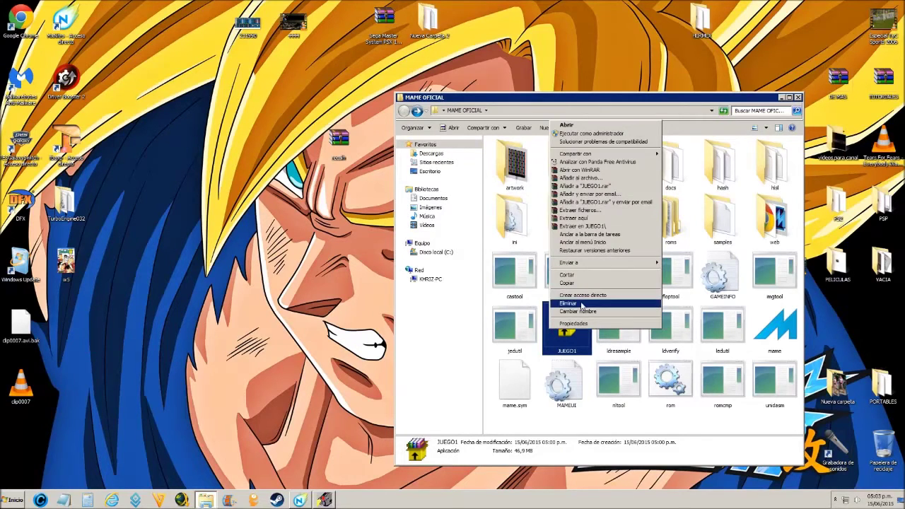
{"action": "left_click", "coordinate": [581, 304]}
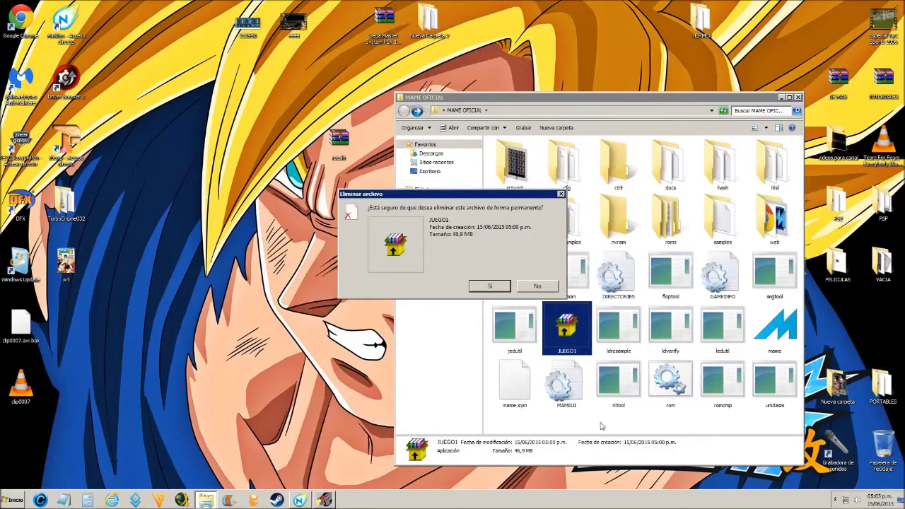
{"action": "key", "text": "Return"}
Delete the nslasher ZIP from the roms folder inside MAME OFICIAL.
{"action": "double_click", "coordinate": [653, 227]}
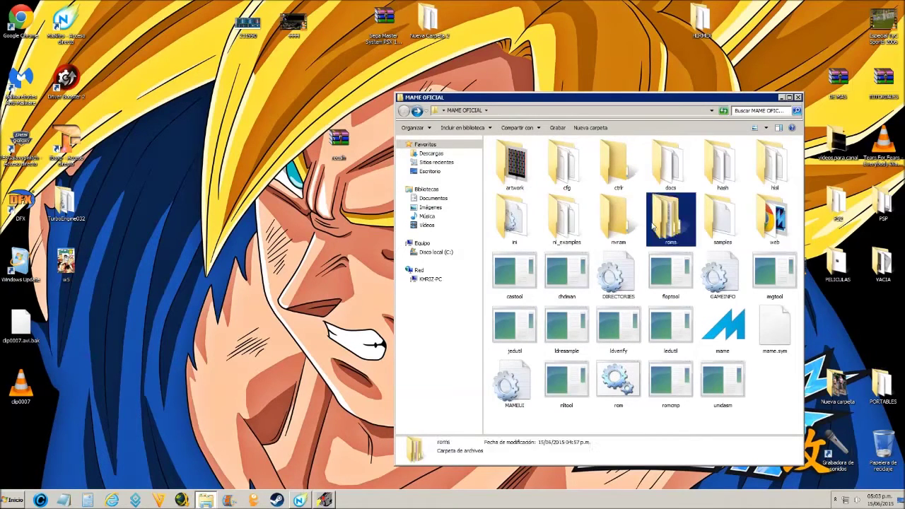
{"action": "right_click", "coordinate": [523, 163]}
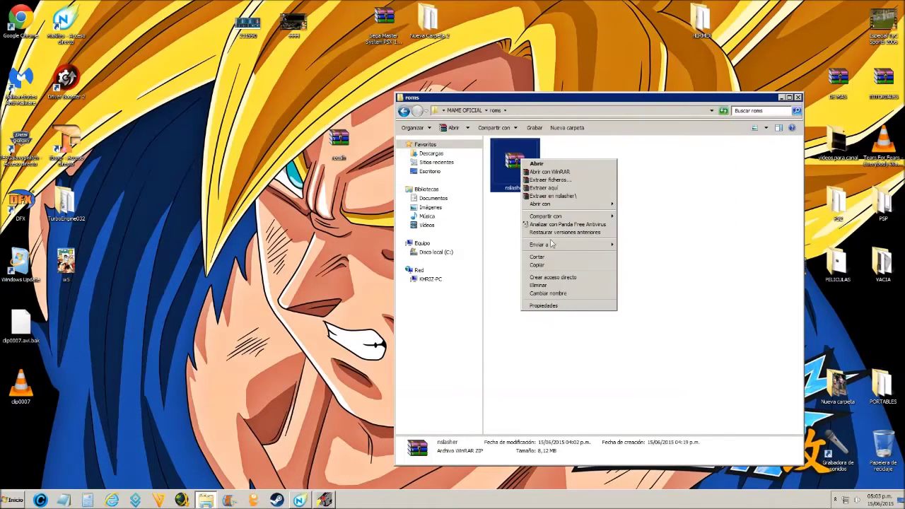
{"action": "left_click", "coordinate": [558, 283]}
{"action": "key", "text": "Return"}
Copy the recalh ZIP from the desktop into the empty roms folder.
{"action": "left_click", "coordinate": [340, 140]}
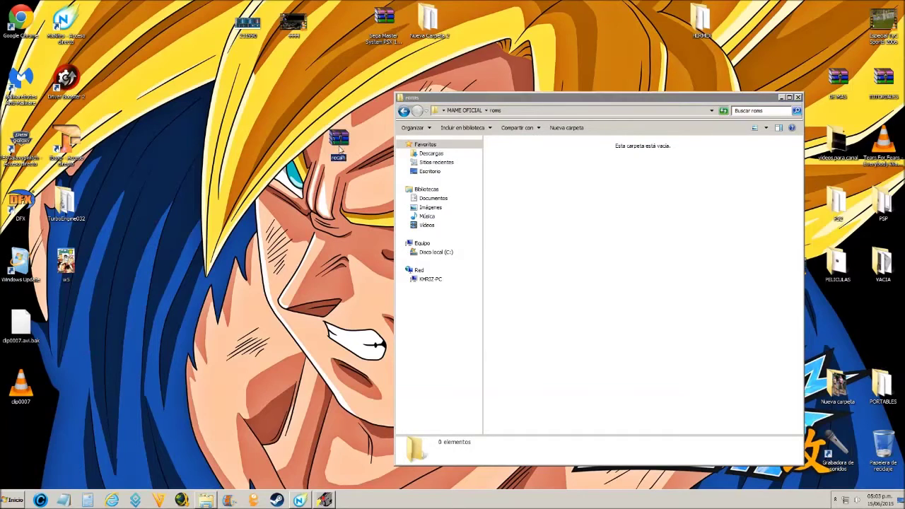
{"action": "right_click", "coordinate": [341, 140]}
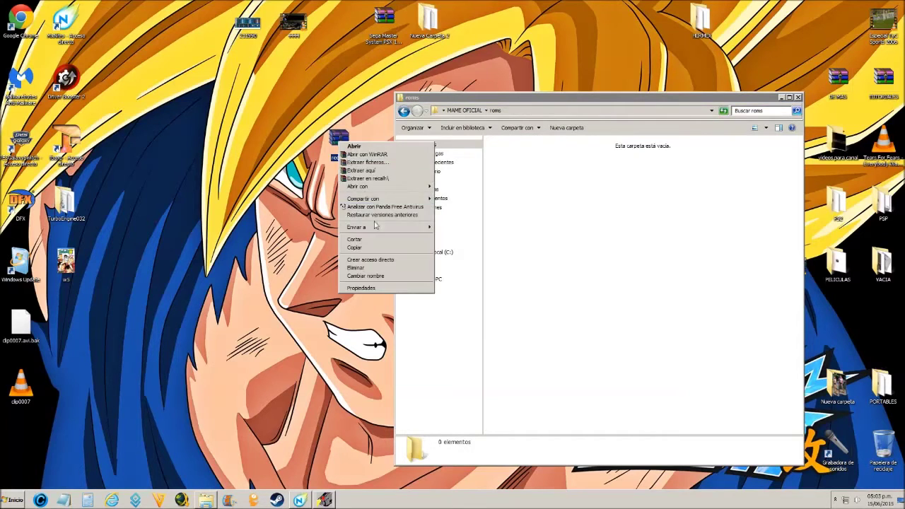
{"action": "left_click", "coordinate": [375, 245]}
{"action": "left_click", "coordinate": [565, 195]}
{"action": "right_click", "coordinate": [564, 195]}
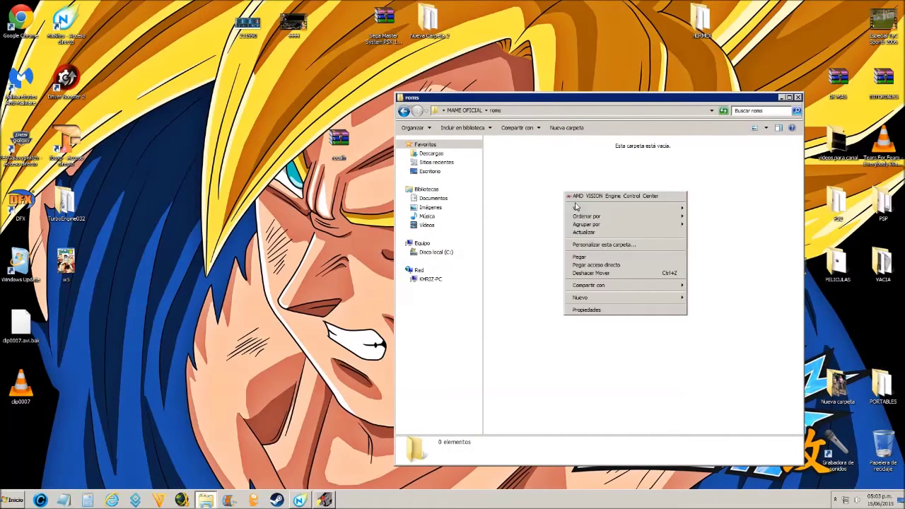
{"action": "left_click", "coordinate": [586, 260]}
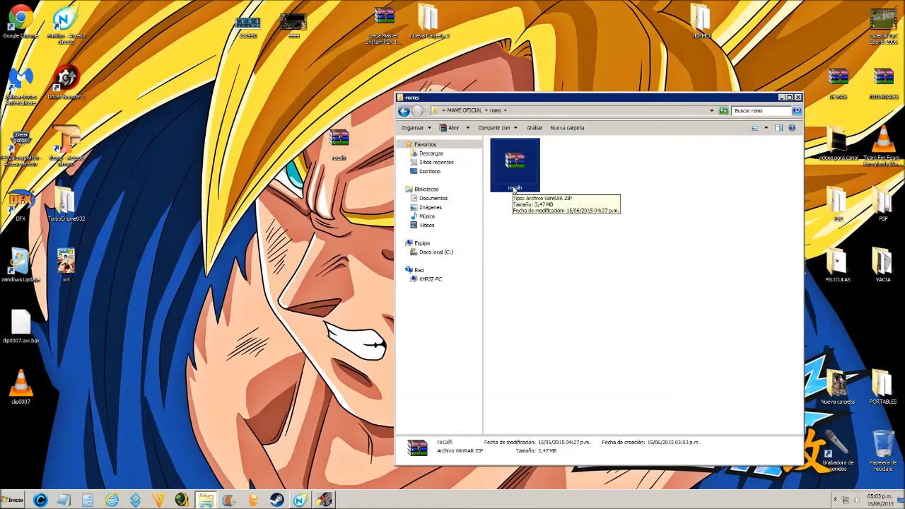
Copy the file name text of the recalh ZIP and return to the MAME OFICIAL folder.
{"action": "left_click", "coordinate": [513, 190]}
{"action": "key", "text": "super+c"}
{"action": "right_click", "coordinate": [514, 189]}
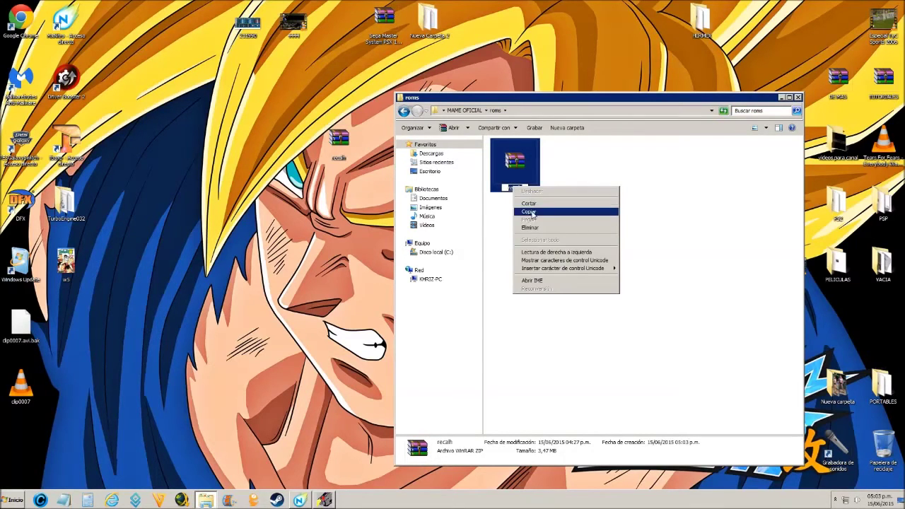
{"action": "left_click", "coordinate": [529, 211]}
{"action": "left_click", "coordinate": [403, 110]}
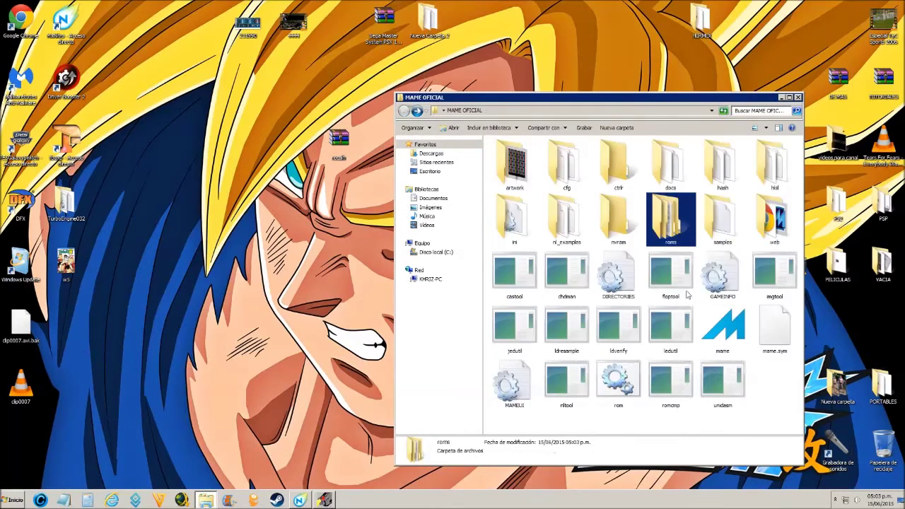
Edit rom.bat so its command reads mame.exe roms/recalh.zip, and save the change.
{"action": "right_click", "coordinate": [619, 382]}
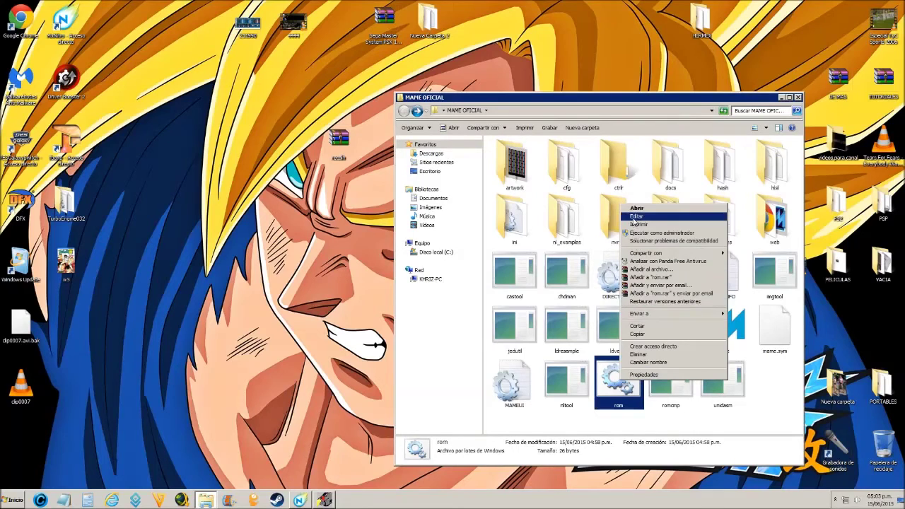
{"action": "left_click", "coordinate": [636, 216]}
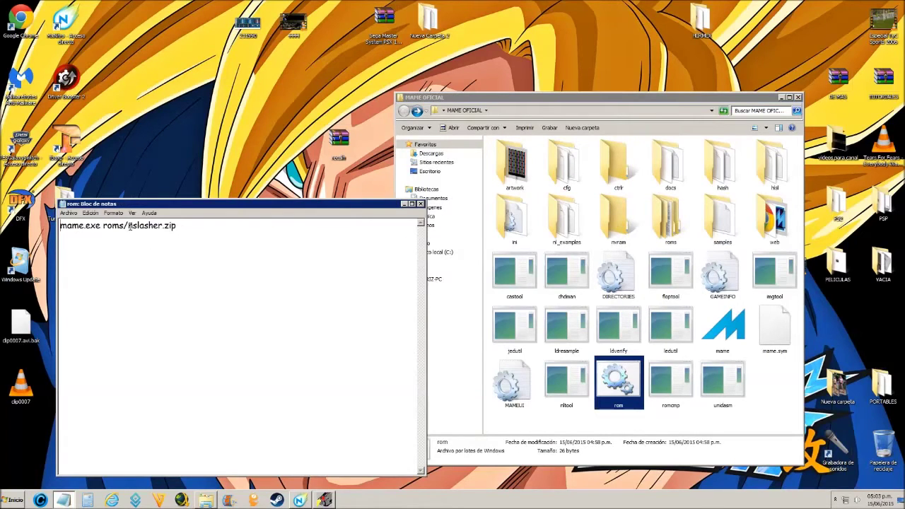
{"action": "left_click_drag", "start_coordinate": [128, 226], "coordinate": [159, 226]}
{"action": "right_click", "coordinate": [154, 224]}
{"action": "left_click", "coordinate": [177, 258]}
{"action": "left_click", "coordinate": [90, 213]}
{"action": "left_click_drag", "start_coordinate": [161, 225], "coordinate": [128, 224]}
{"action": "right_click", "coordinate": [141, 226]}
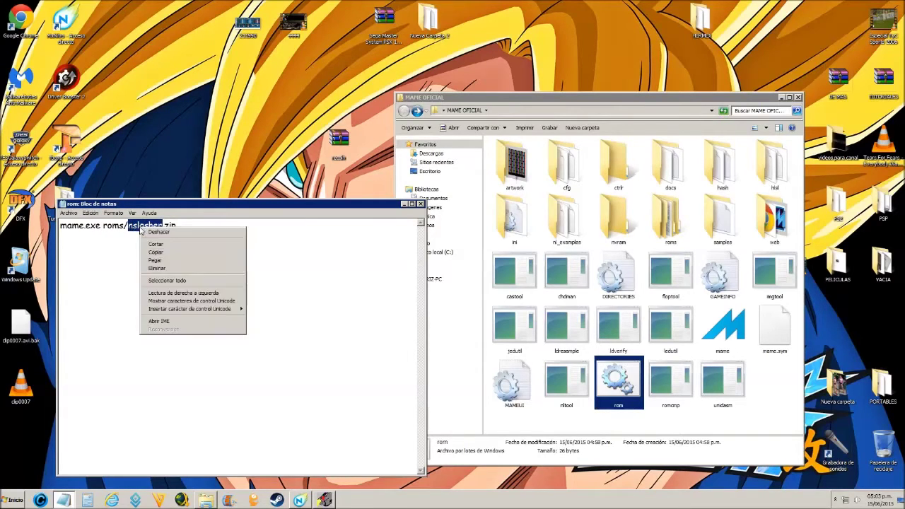
{"action": "left_click", "coordinate": [209, 257]}
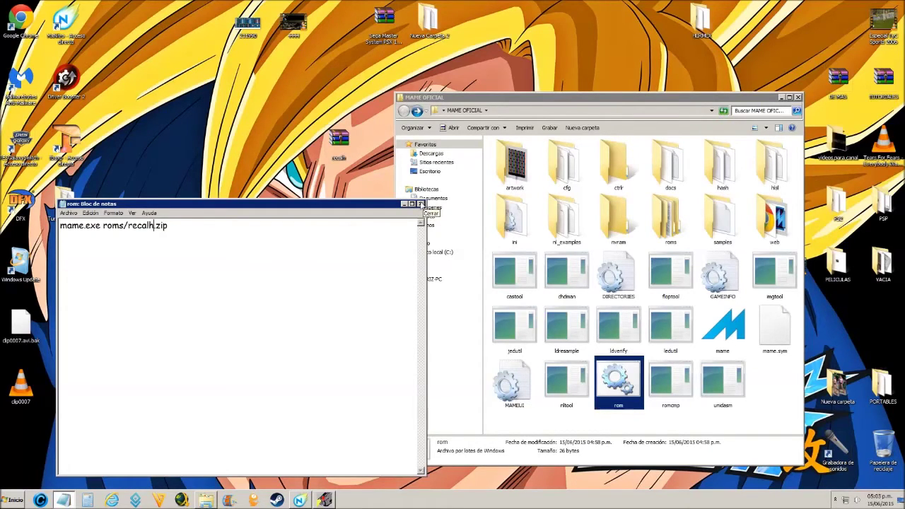
{"action": "left_click", "coordinate": [420, 204]}
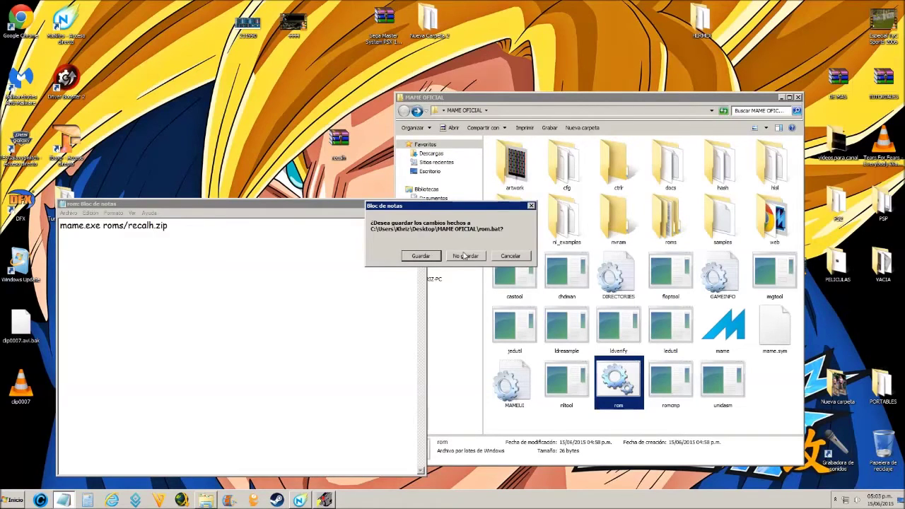
{"action": "left_click", "coordinate": [424, 258]}
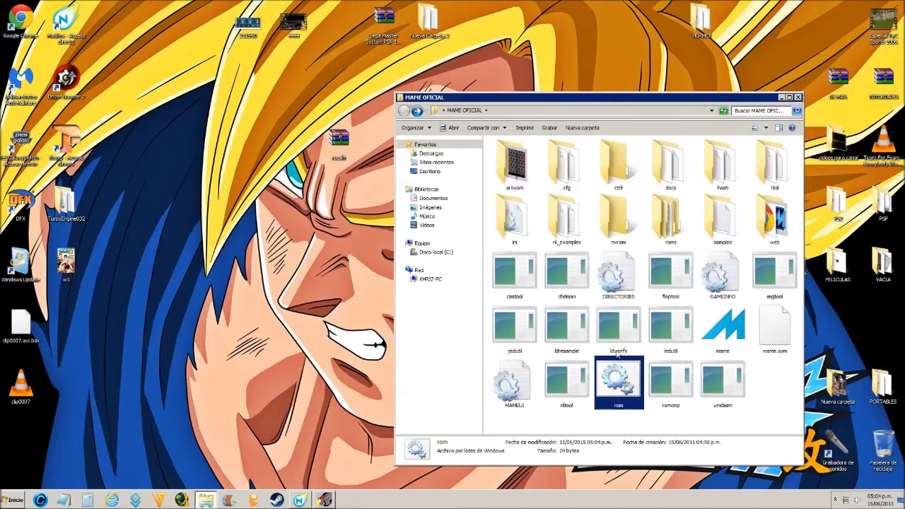
Reopen rom.bat for editing to check its command line, and close it.
{"action": "right_click", "coordinate": [627, 391]}
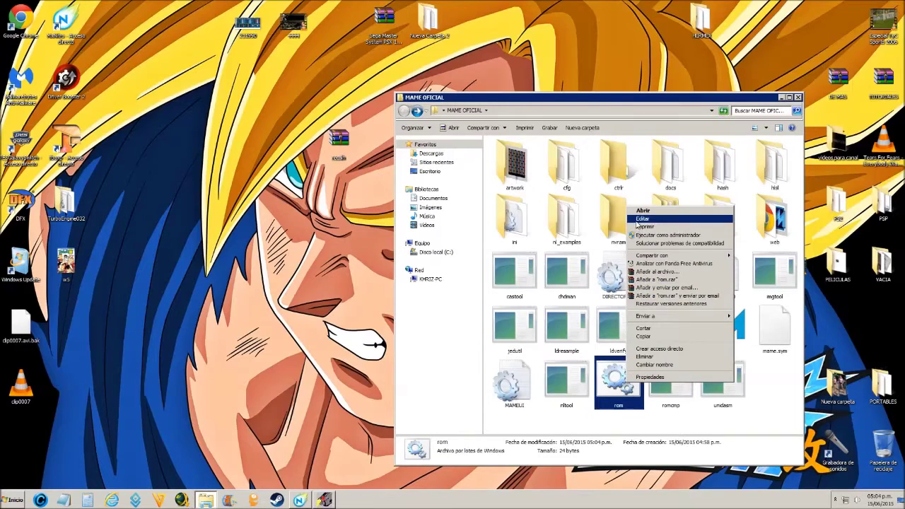
{"action": "left_click", "coordinate": [636, 227]}
{"action": "left_click", "coordinate": [420, 205]}
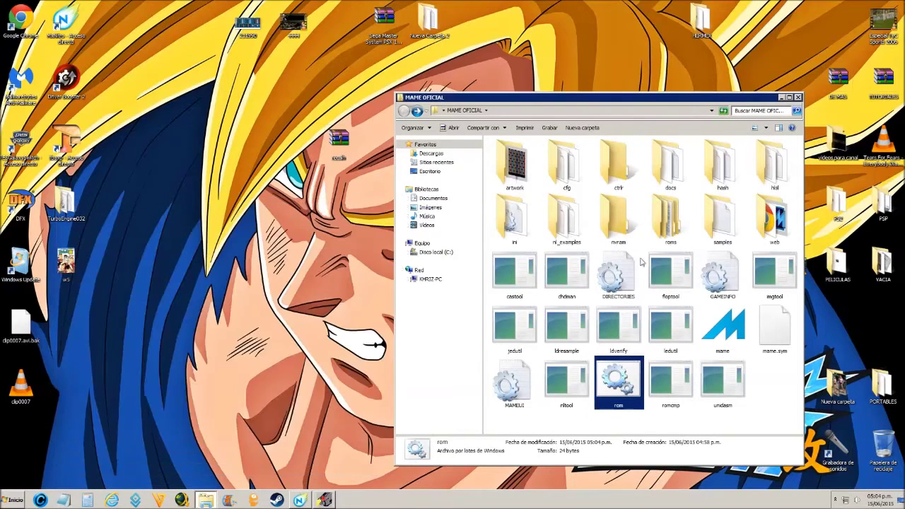
Add everything in the MAME OFICIAL folder to a new WinRAR archive named PRUEBA 2.
{"action": "left_click_drag", "start_coordinate": [518, 428], "coordinate": [776, 162]}
{"action": "right_click", "coordinate": [776, 161]}
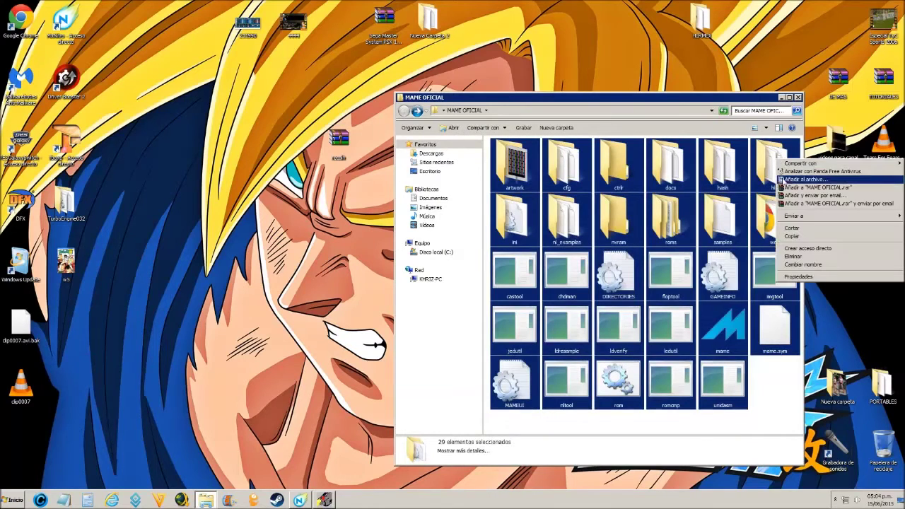
{"action": "left_click", "coordinate": [785, 178]}
{"action": "left_click", "coordinate": [373, 190]}
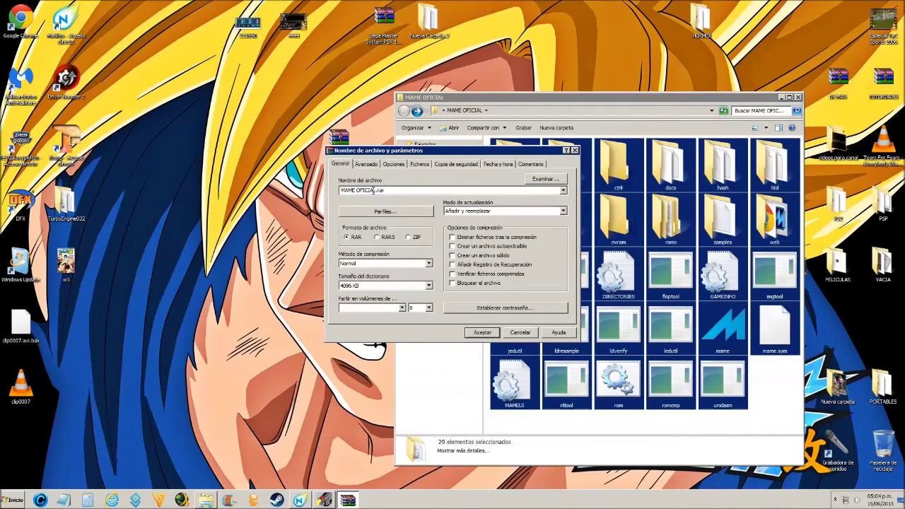
{"action": "left_click_drag", "start_coordinate": [373, 190], "coordinate": [340, 193]}
{"action": "key", "text": "BackSpace"}
{"action": "key", "text": "BackSpace"}
{"action": "key", "text": "BackSpace"}
{"action": "type", "text": "PRU"}
Set the compression method to La mejor and make the archive self-extracting and solid.
{"action": "left_click", "coordinate": [364, 265]}
{"action": "left_click", "coordinate": [389, 304]}
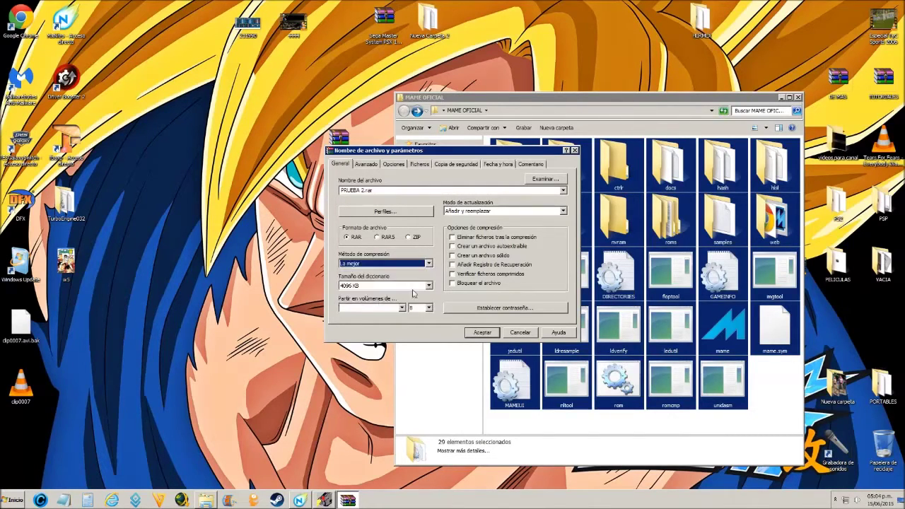
{"action": "left_click", "coordinate": [469, 247]}
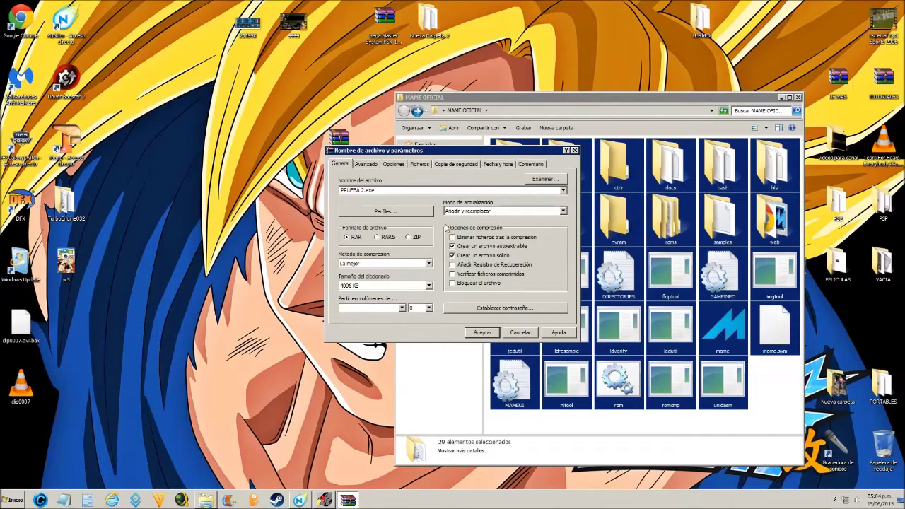
{"action": "left_click", "coordinate": [368, 166]}
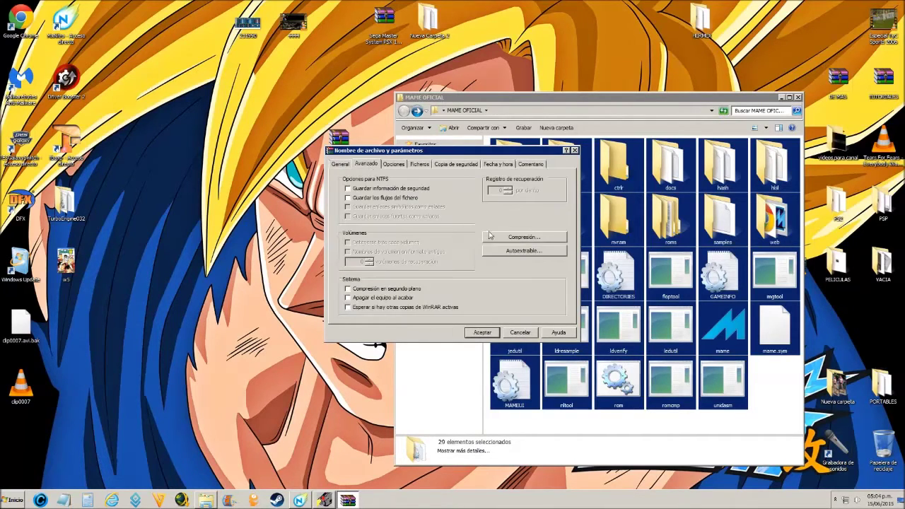
{"action": "left_click", "coordinate": [342, 166]}
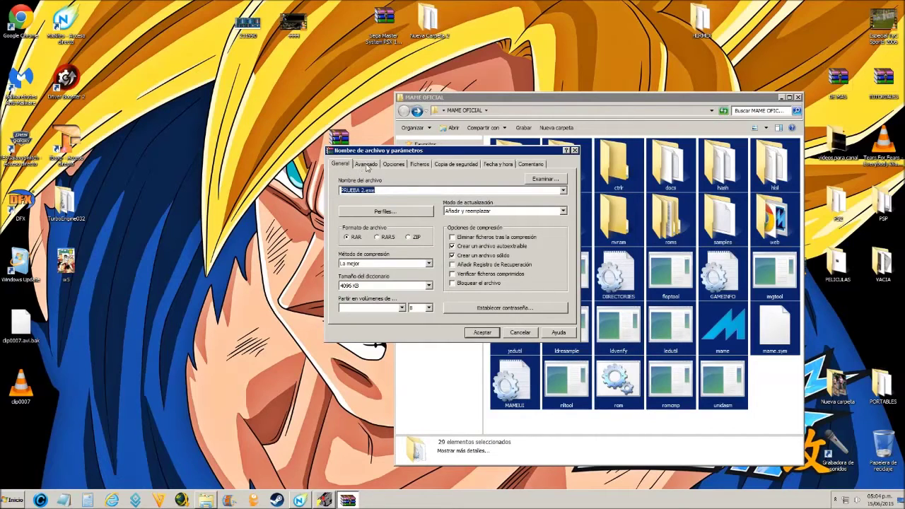
In the advanced SFX options, set rom.bat to run after extraction.
{"action": "left_click", "coordinate": [367, 165]}
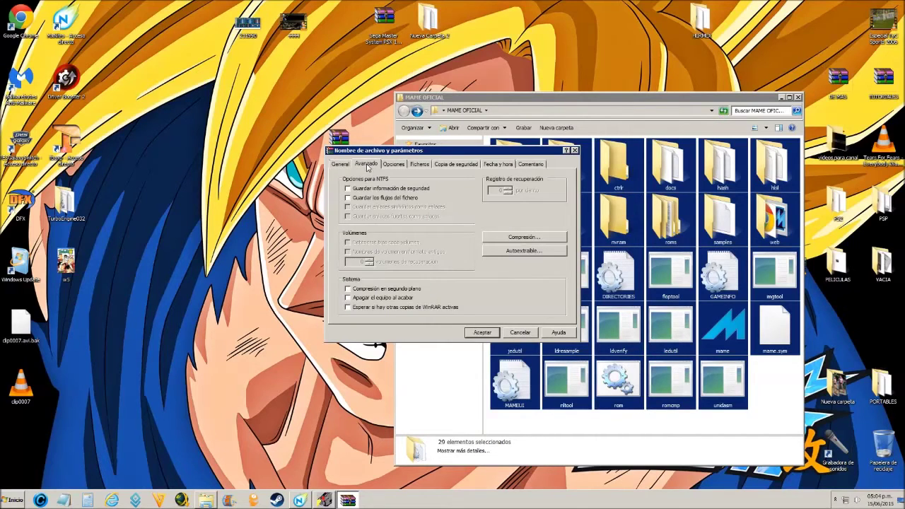
{"action": "left_click", "coordinate": [523, 252]}
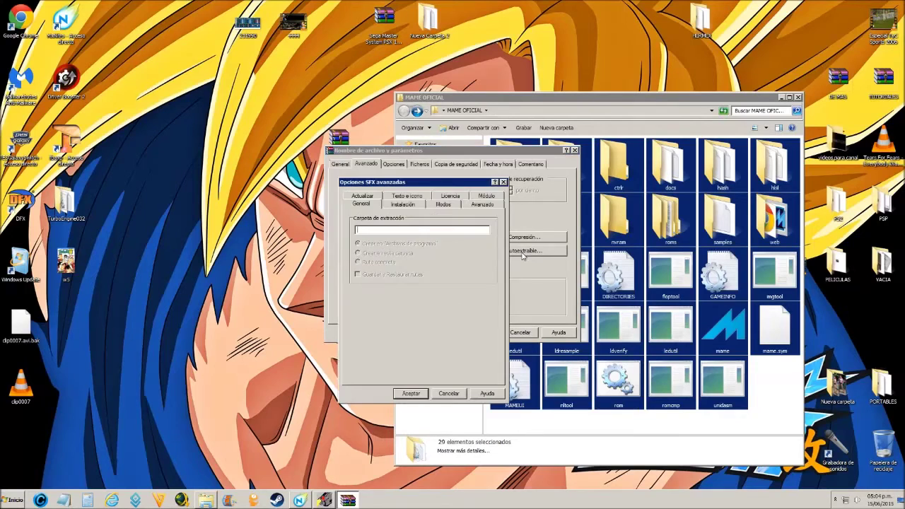
{"action": "left_click", "coordinate": [403, 205]}
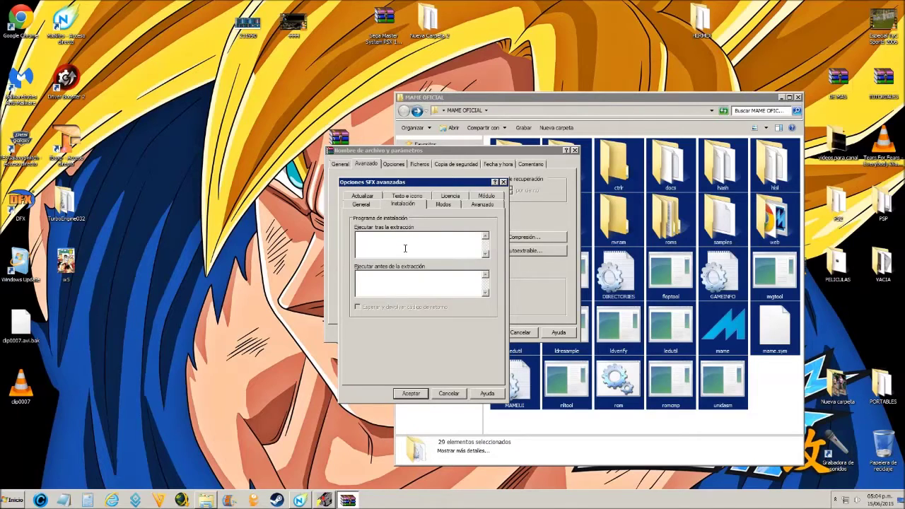
{"action": "type", "text": "rom.bat"}
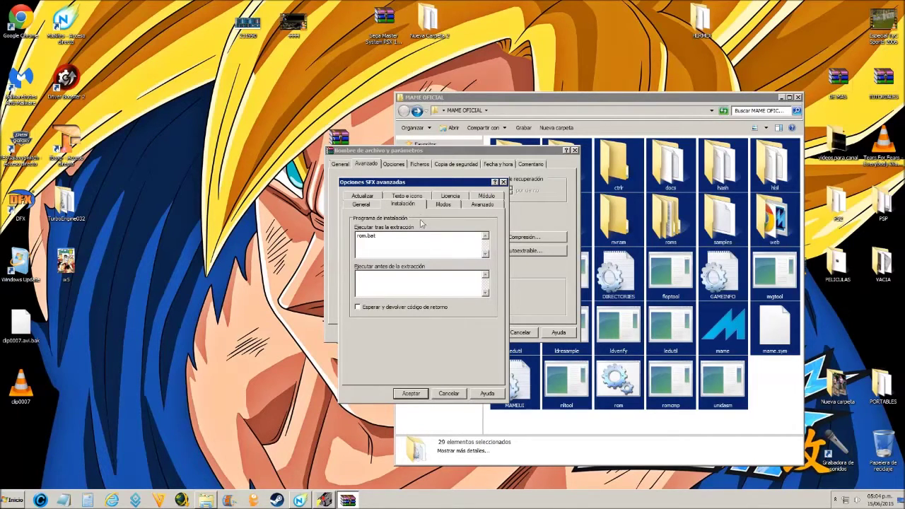
Set the SFX archive to unpack to a temporary folder with Ocultar todo, and create PRUEBA 2.
{"action": "left_click", "coordinate": [442, 204]}
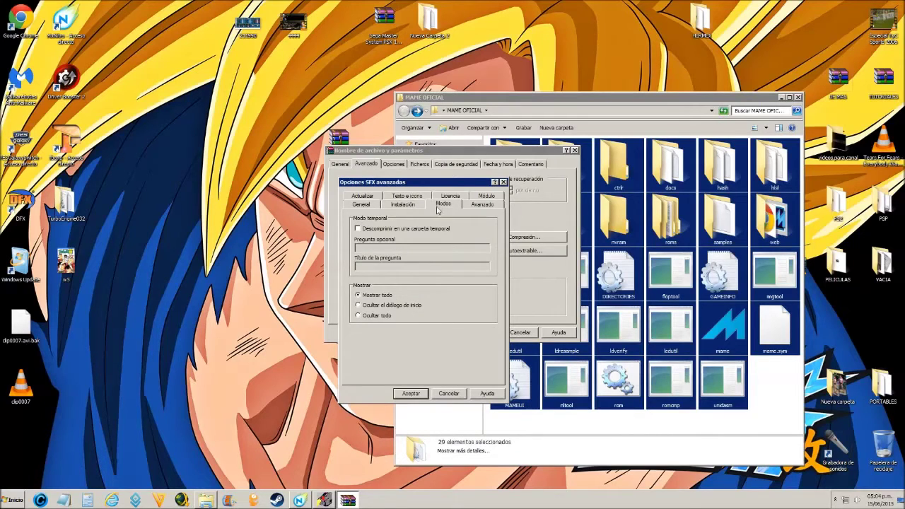
{"action": "left_click", "coordinate": [396, 230]}
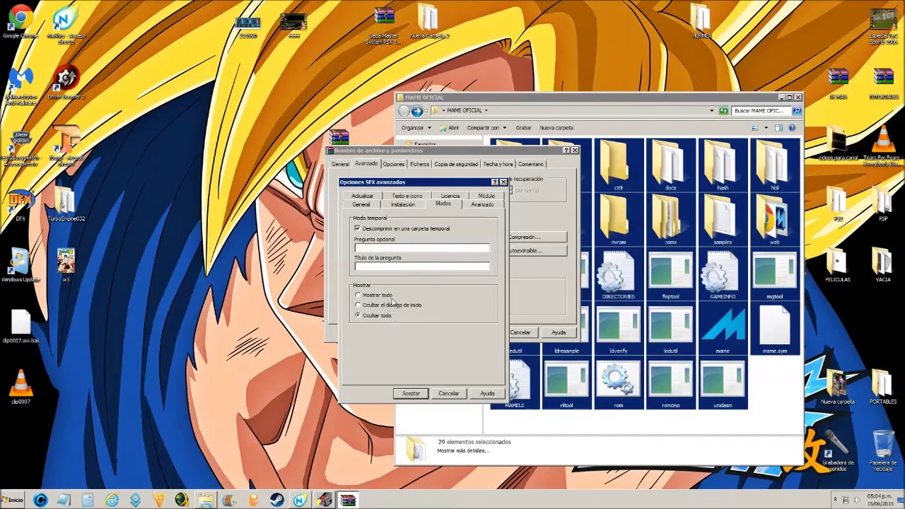
{"action": "left_click", "coordinate": [419, 397]}
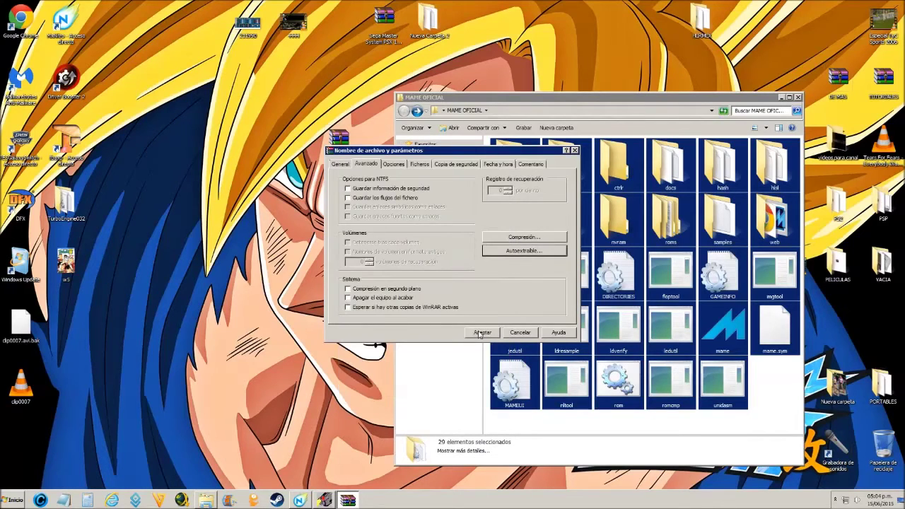
{"action": "left_click", "coordinate": [479, 332]}
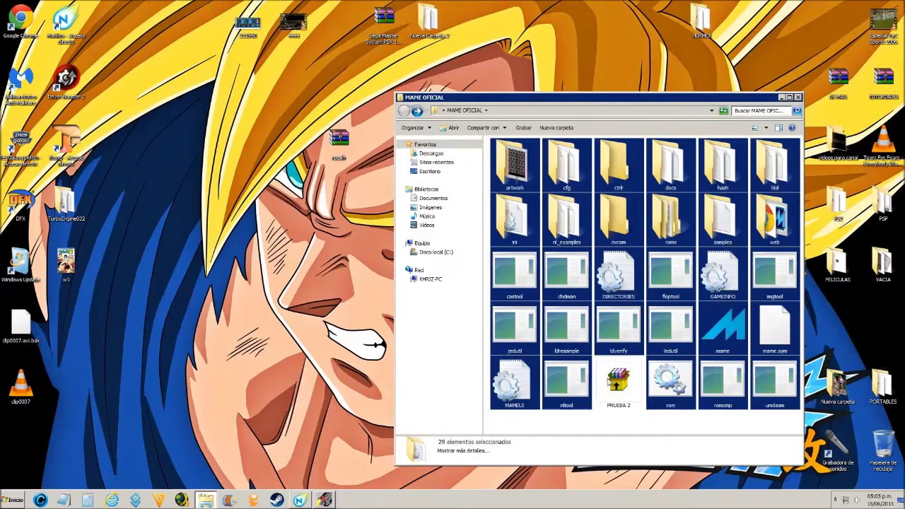
Run the PRUEBA 2 executable to test that the recalh game launches, and exit the game.
{"action": "left_click", "coordinate": [612, 384]}
{"action": "double_click", "coordinate": [612, 384]}
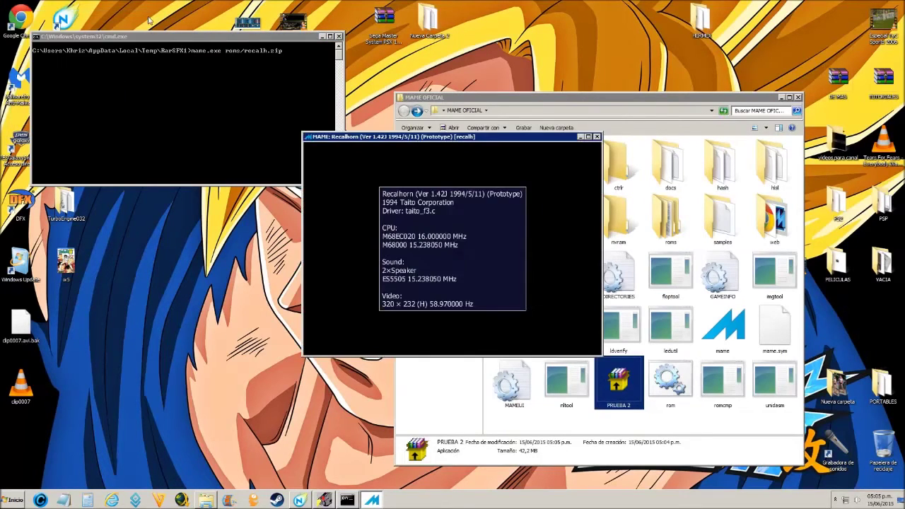
{"action": "left_click_drag", "start_coordinate": [340, 136], "coordinate": [339, 216]}
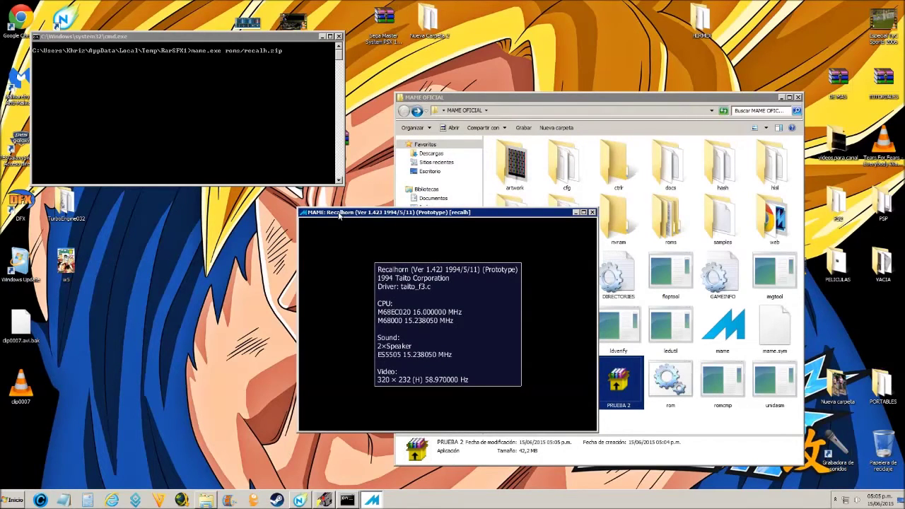
{"action": "key", "text": "Return"}
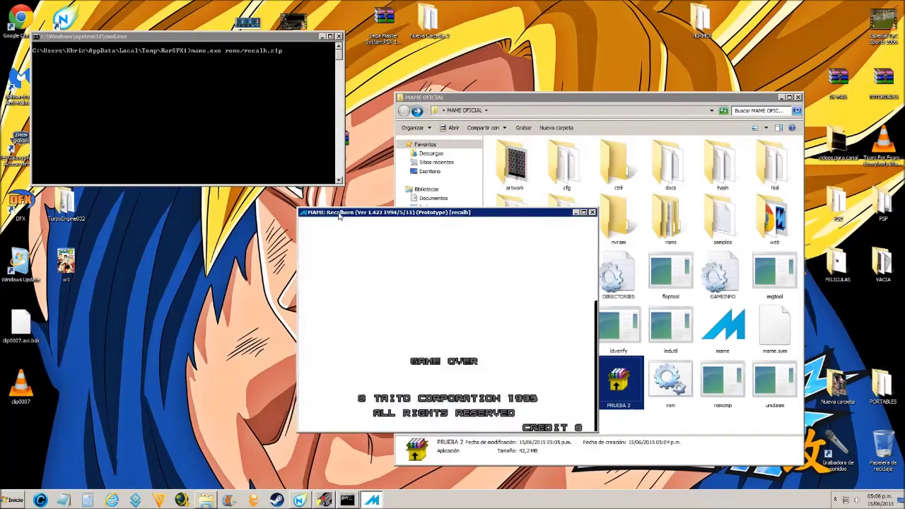
{"action": "key", "text": "Escape"}
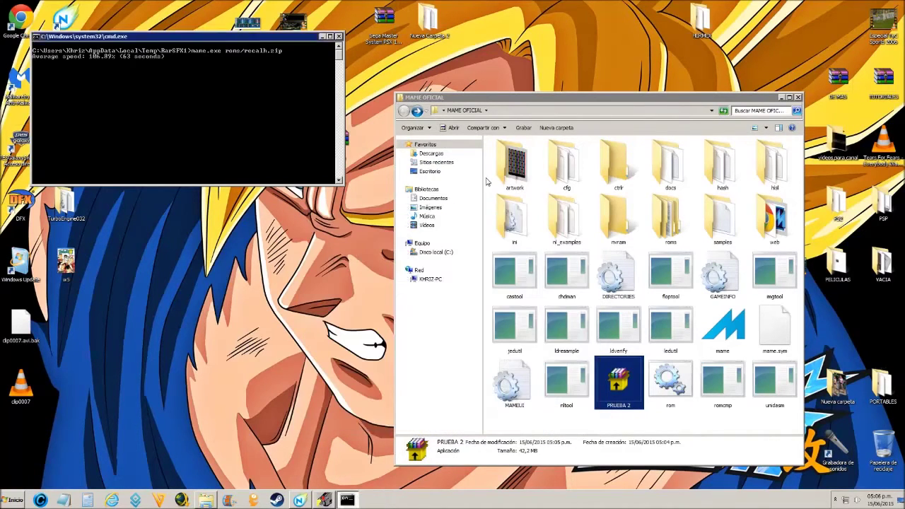
Try to delete the PRUEBA 2 executable from the MAME OFICIAL folder.
{"action": "right_click", "coordinate": [621, 393]}
{"action": "left_click", "coordinate": [641, 357]}
{"action": "key", "text": "Return"}
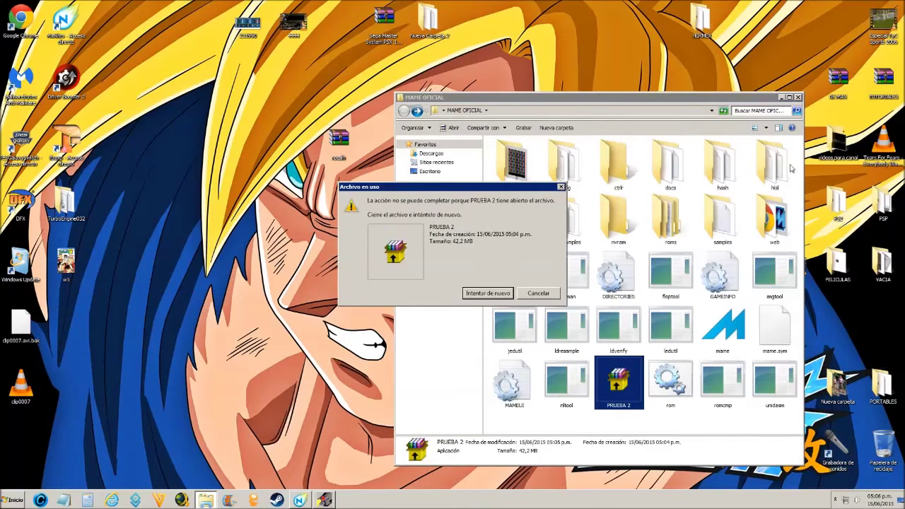
{"action": "left_click", "coordinate": [543, 294]}
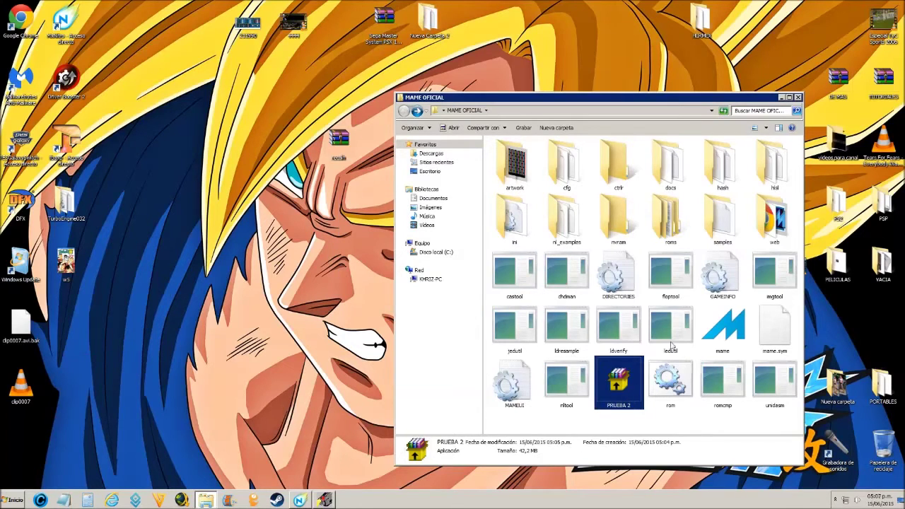
Reopen the MAME OFICIAL folder, delete the PRUEBA 2 executable, and close the folder.
{"action": "left_click", "coordinate": [780, 98]}
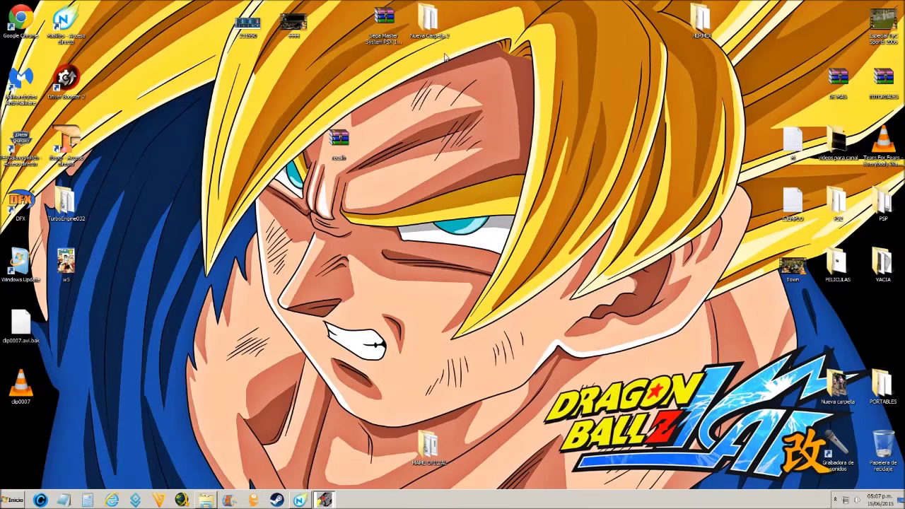
{"action": "double_click", "coordinate": [429, 436]}
{"action": "right_click", "coordinate": [609, 396]}
{"action": "left_click", "coordinate": [627, 369]}
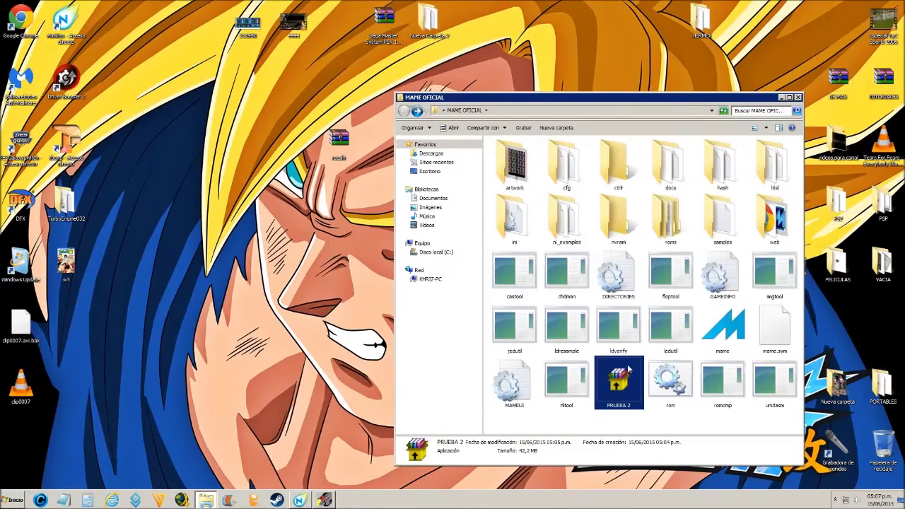
{"action": "left_click", "coordinate": [500, 287]}
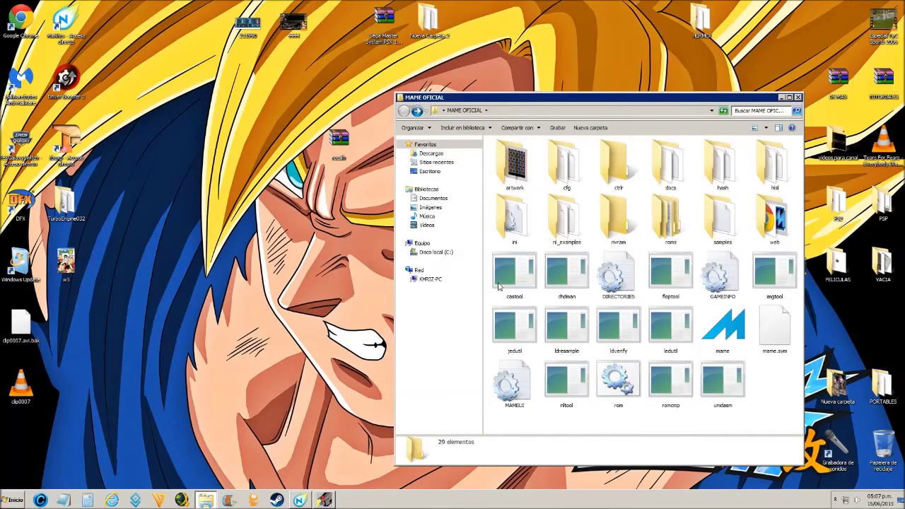
{"action": "left_click", "coordinate": [797, 96]}
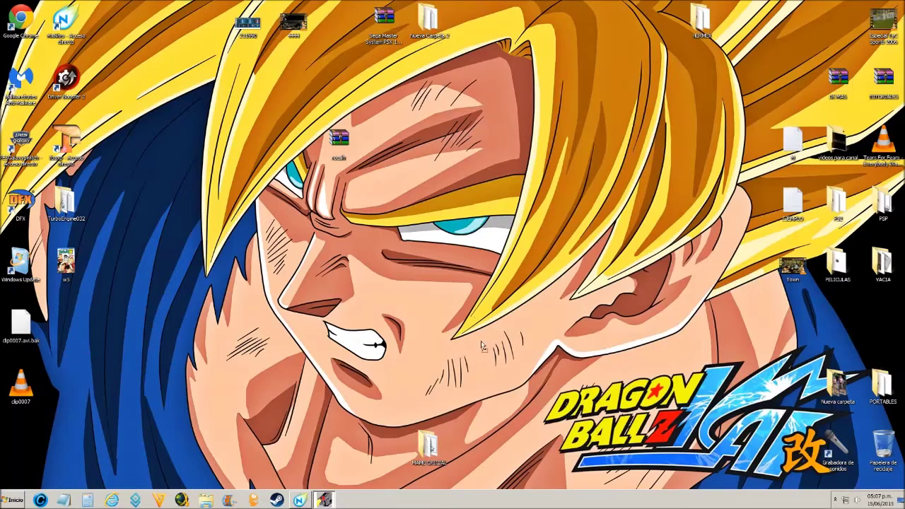
Move Nueva Carpeta 2 near MAME OFICIAL on the desktop, open it, and show its contents as large icons.
{"action": "left_click_drag", "start_coordinate": [479, 449], "coordinate": [474, 362]}
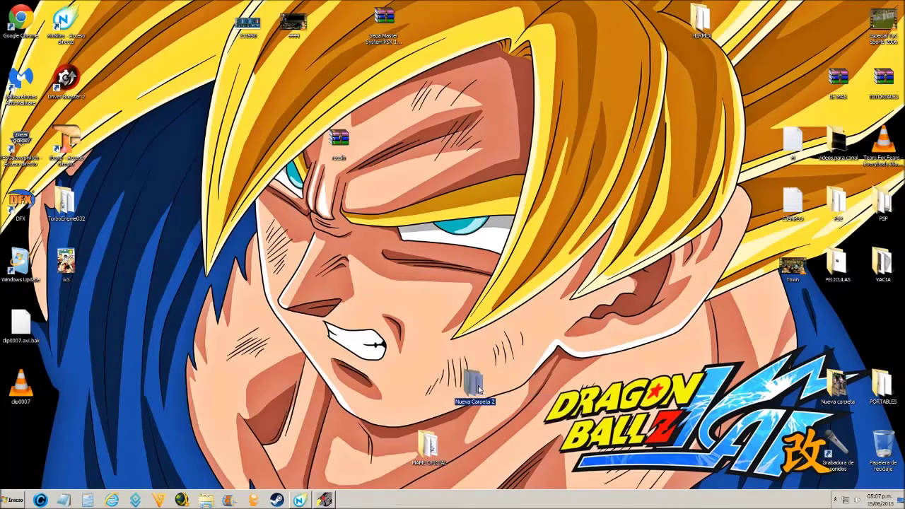
{"action": "double_click", "coordinate": [478, 387]}
{"action": "left_click", "coordinate": [752, 129]}
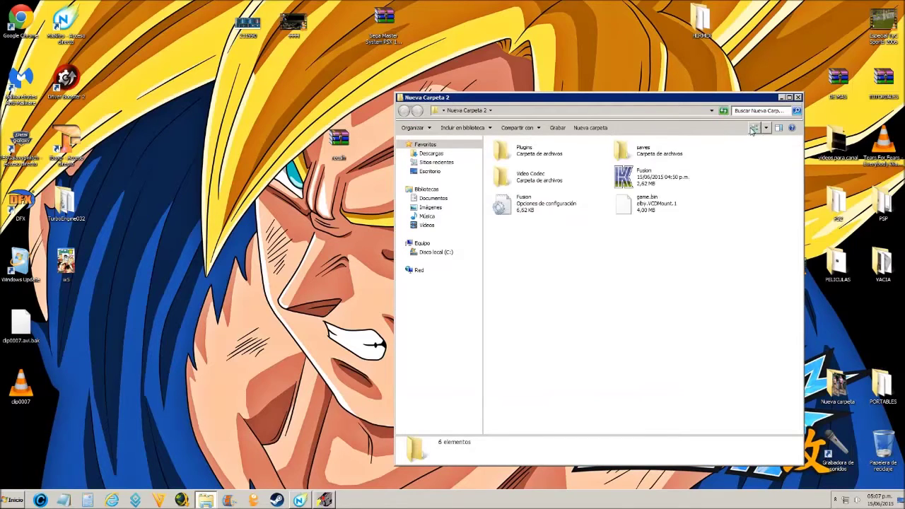
{"action": "left_click", "coordinate": [752, 129]}
{"action": "left_click", "coordinate": [752, 129]}
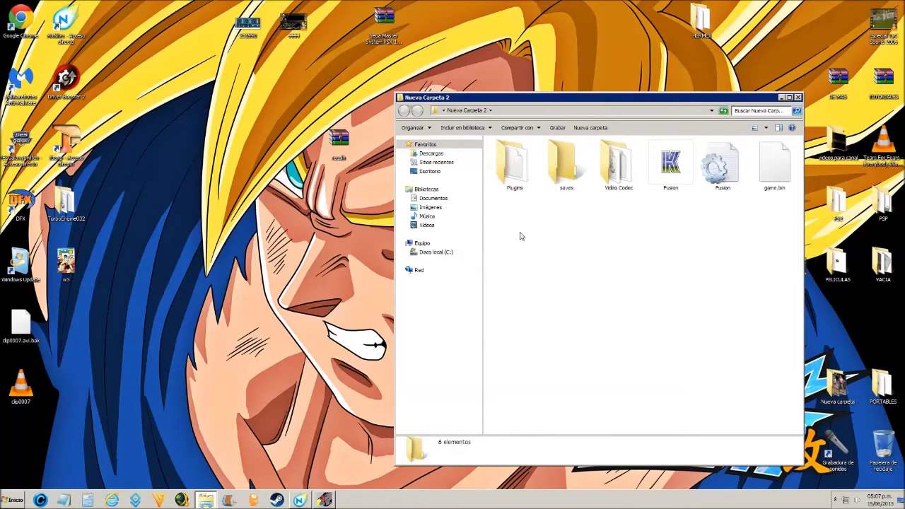
Examine the subfolders, the Fusion emulator files and the game.bin ROM inside Nueva Carpeta 2.
{"action": "left_click_drag", "start_coordinate": [519, 236], "coordinate": [784, 170]}
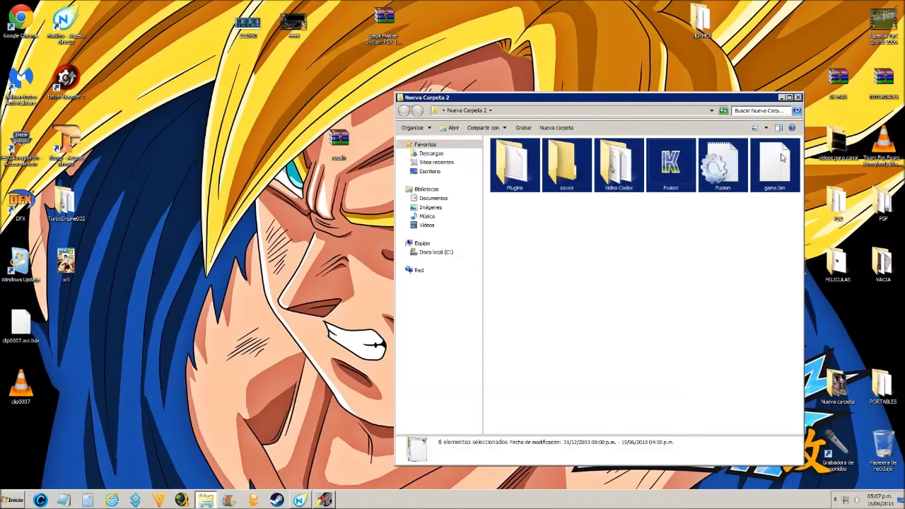
{"action": "left_click", "coordinate": [594, 248]}
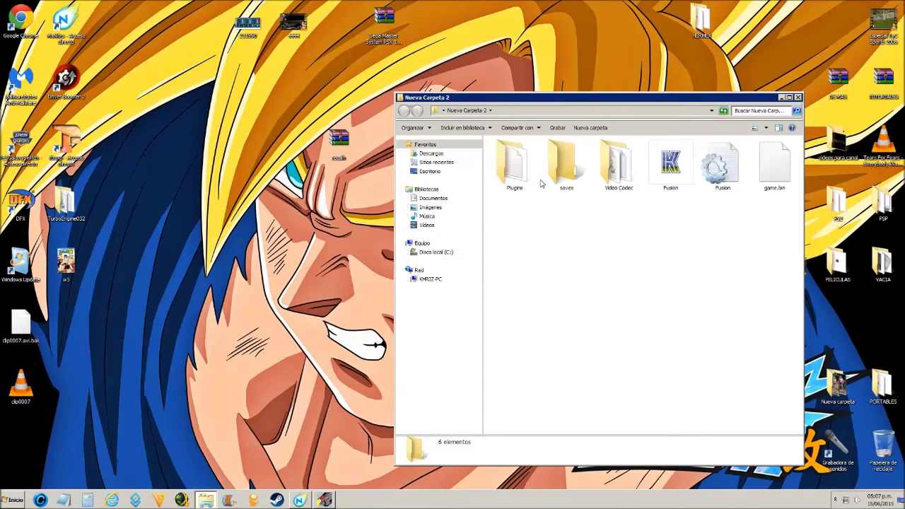
{"action": "left_click_drag", "start_coordinate": [521, 103], "coordinate": [448, 103]}
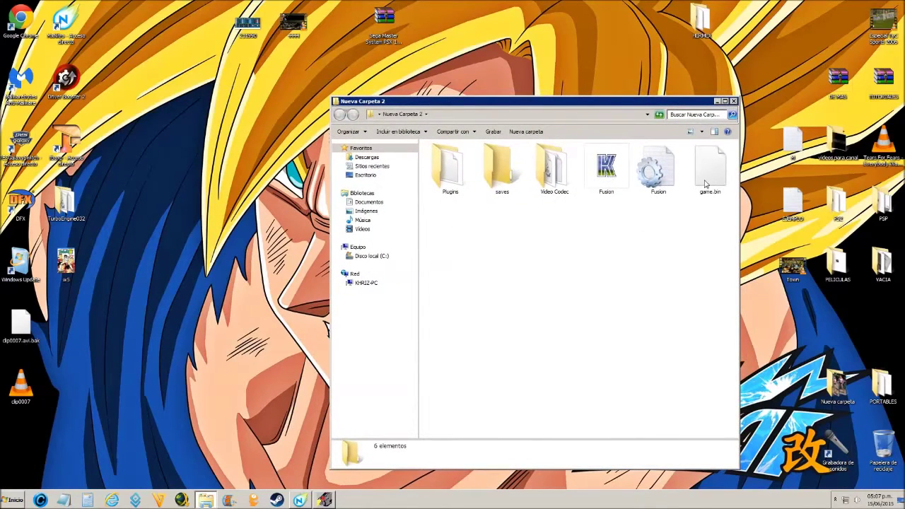
{"action": "mouse_move", "coordinate": [710, 181]}
{"action": "left_click_drag", "start_coordinate": [467, 231], "coordinate": [654, 145]}
{"action": "left_click_drag", "start_coordinate": [447, 215], "coordinate": [559, 182]}
{"action": "left_click_drag", "start_coordinate": [561, 180], "coordinate": [560, 181]}
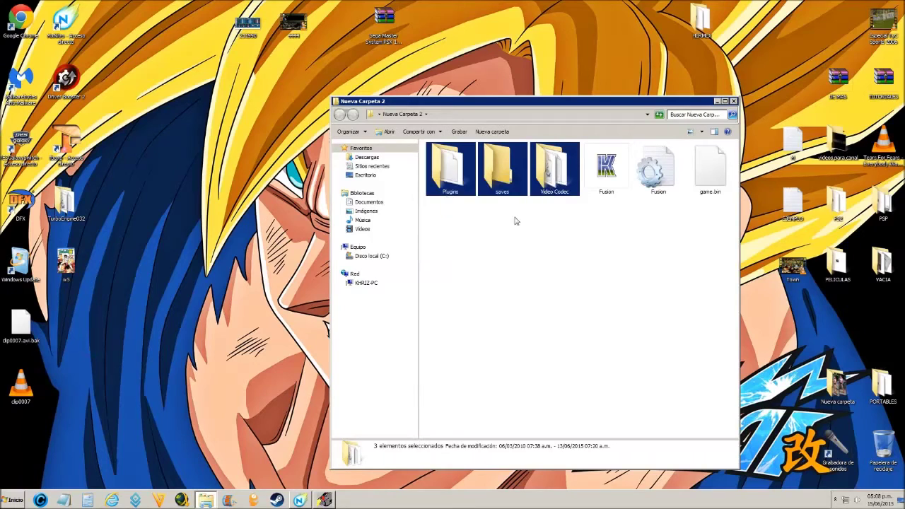
{"action": "left_click", "coordinate": [493, 238]}
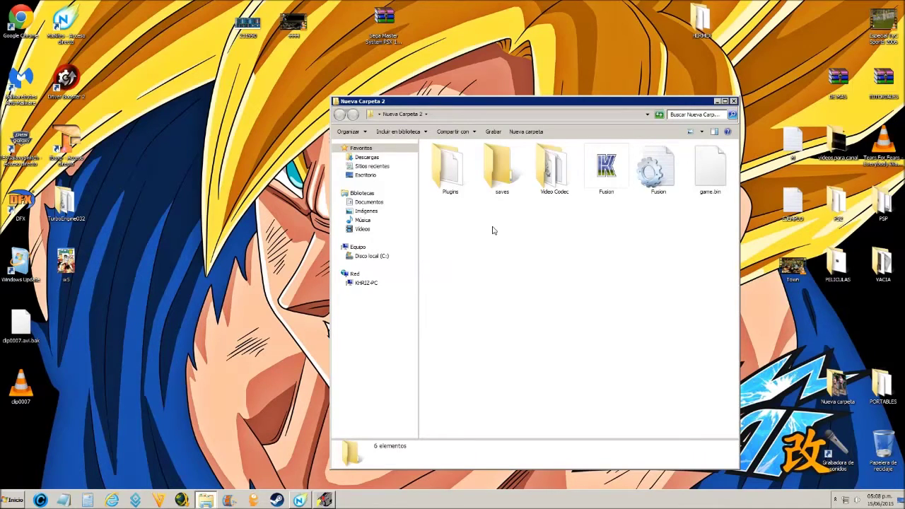
Write the command line "Fusion.exe game.bin" in a new Notepad document and place it beside the Nueva Carpeta 2 window.
{"action": "right_click", "coordinate": [492, 231]}
{"action": "left_click", "coordinate": [559, 262]}
{"action": "left_click", "coordinate": [63, 499]}
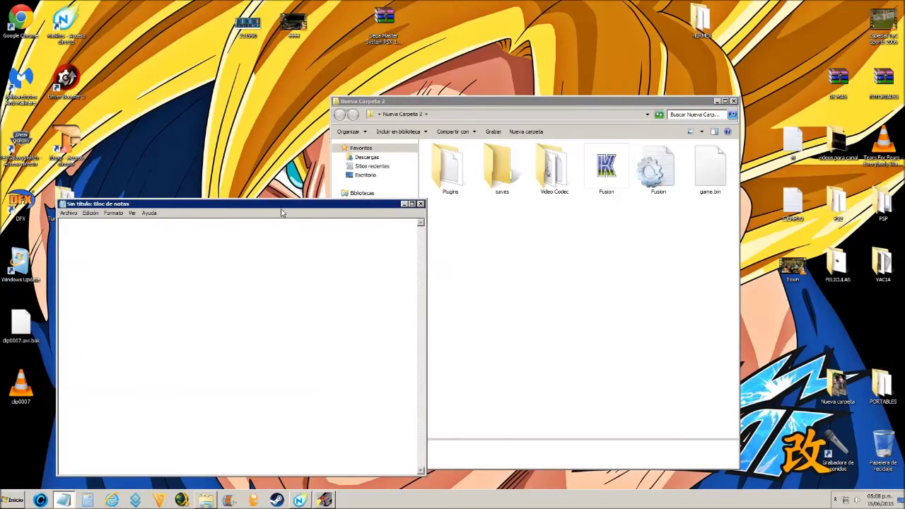
{"action": "left_click_drag", "start_coordinate": [281, 213], "coordinate": [365, 219]}
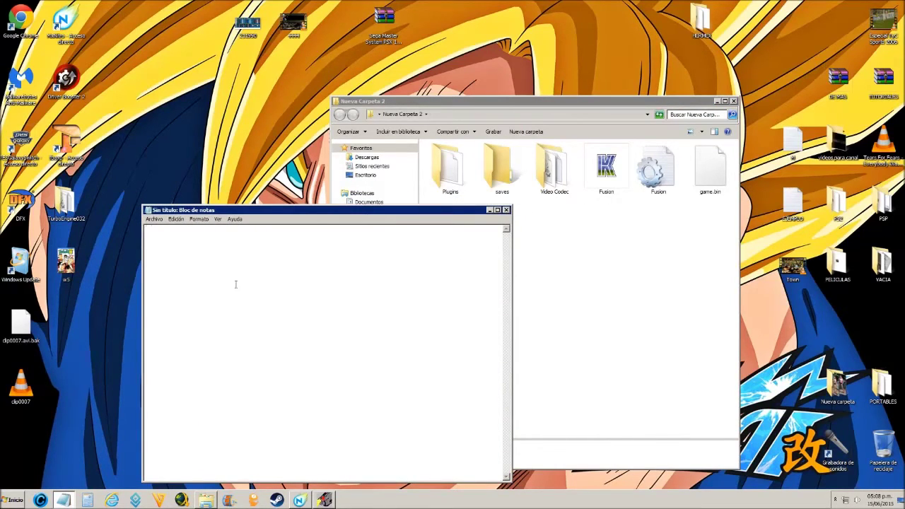
{"action": "type", "text": "Fusion.exe game.bin"}
{"action": "left_click_drag", "start_coordinate": [268, 211], "coordinate": [189, 217]}
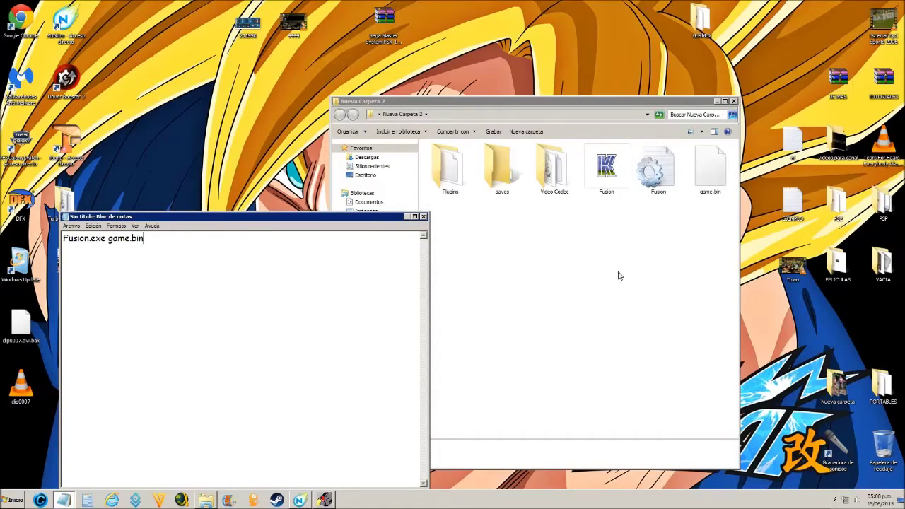
{"action": "left_click_drag", "start_coordinate": [642, 104], "coordinate": [756, 75]}
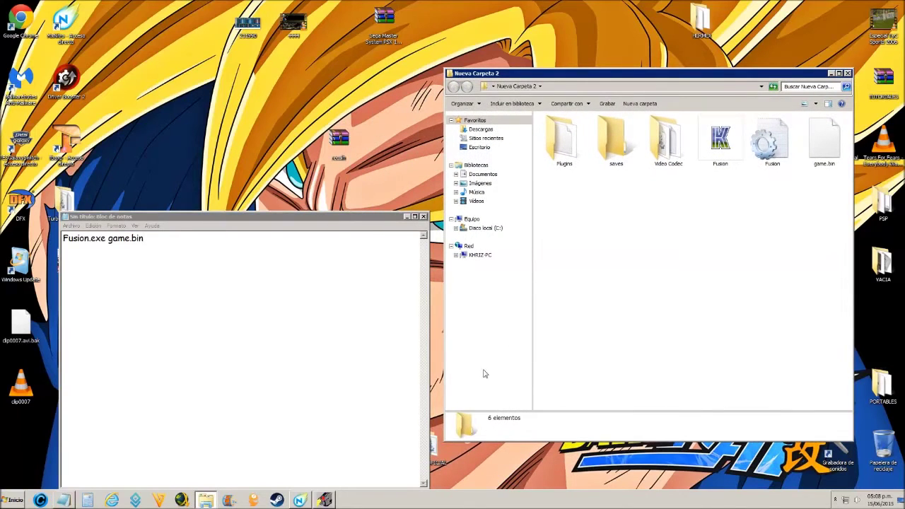
Open MAME OFICIAL's rom.bat for editing to examine how its command references the roms folder, and close the file and folder.
{"action": "double_click", "coordinate": [439, 445]}
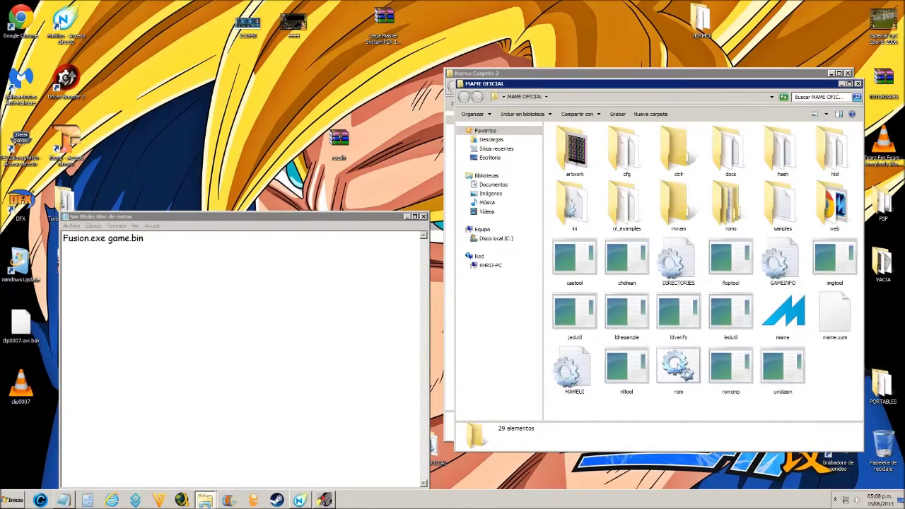
{"action": "right_click", "coordinate": [671, 376]}
{"action": "left_click", "coordinate": [698, 214]}
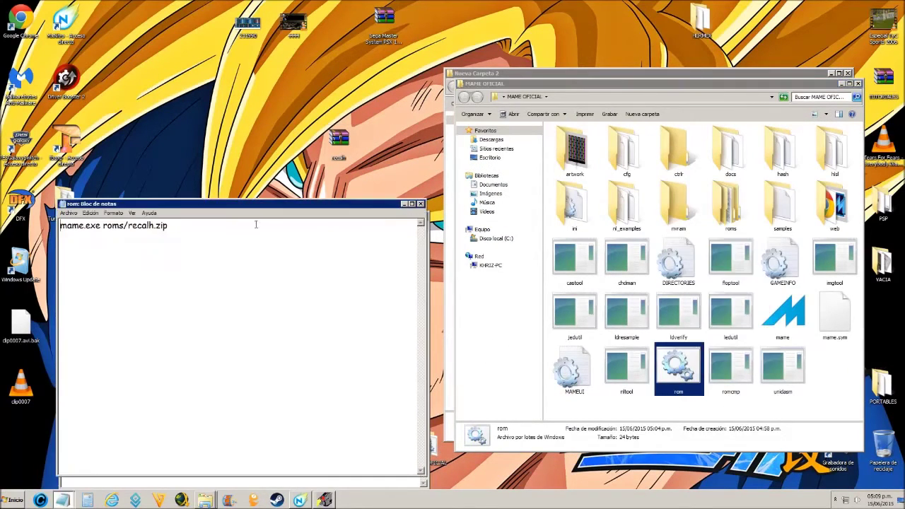
{"action": "double_click", "coordinate": [125, 225]}
{"action": "left_click_drag", "start_coordinate": [101, 226], "coordinate": [126, 226]}
{"action": "left_click", "coordinate": [105, 230]}
{"action": "left_click", "coordinate": [133, 245]}
{"action": "left_click_drag", "start_coordinate": [128, 225], "coordinate": [153, 226]}
{"action": "left_click_drag", "start_coordinate": [130, 225], "coordinate": [124, 224]}
{"action": "left_click", "coordinate": [733, 219]}
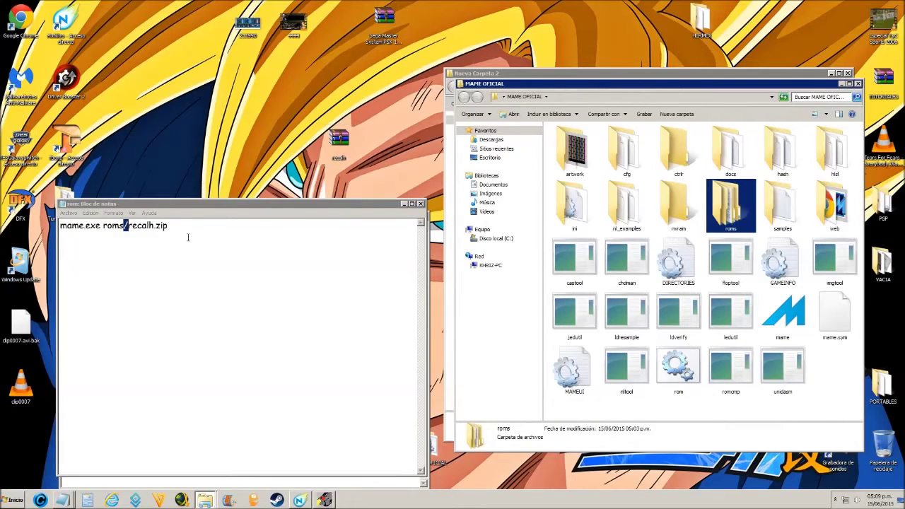
{"action": "left_click", "coordinate": [420, 204]}
{"action": "left_click", "coordinate": [857, 83]}
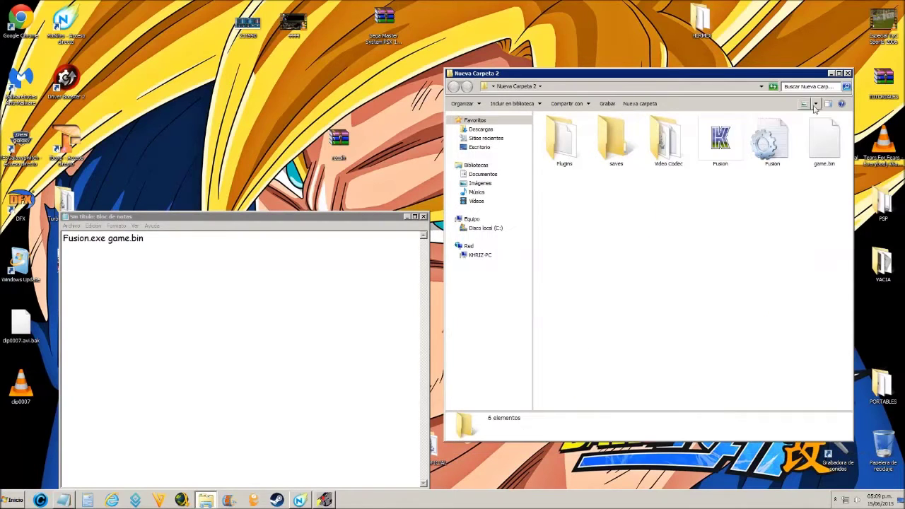
Compare the new Fusion command line with the location of game.bin and the other files in Nueva Carpeta 2.
{"action": "left_click", "coordinate": [824, 156]}
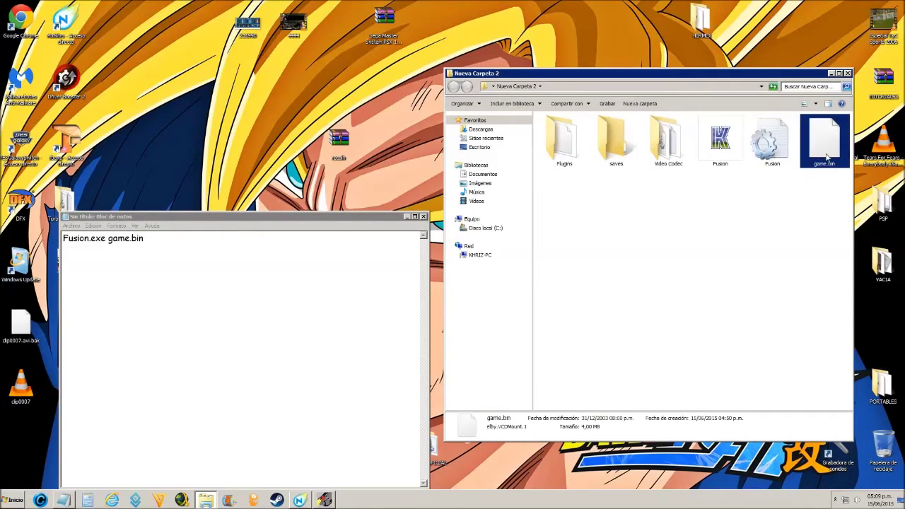
{"action": "left_click_drag", "start_coordinate": [669, 79], "coordinate": [648, 87]}
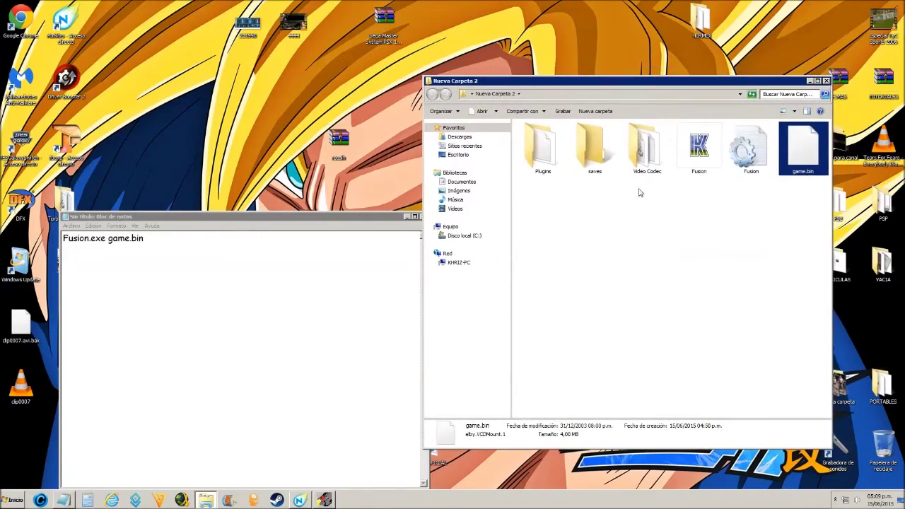
{"action": "left_click_drag", "start_coordinate": [549, 202], "coordinate": [823, 158]}
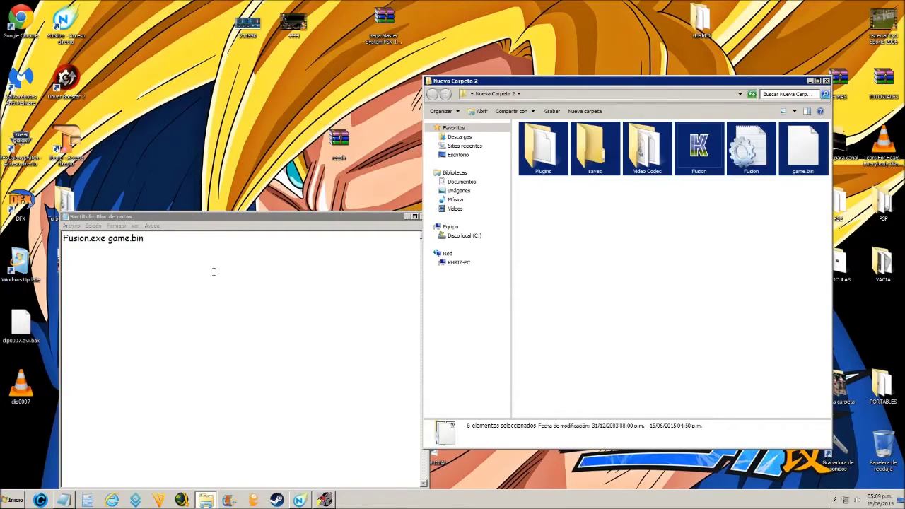
{"action": "left_click", "coordinate": [181, 249]}
{"action": "left_click", "coordinate": [707, 229]}
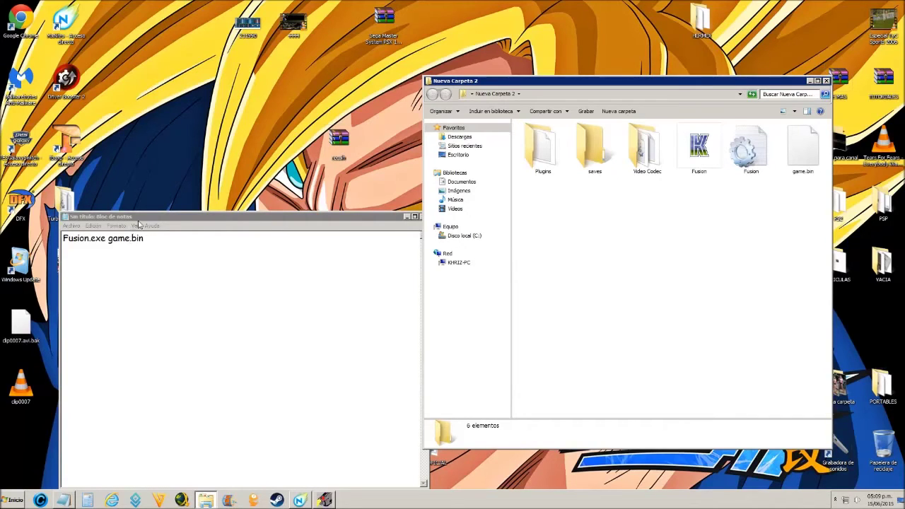
{"action": "left_click_drag", "start_coordinate": [138, 219], "coordinate": [149, 192]}
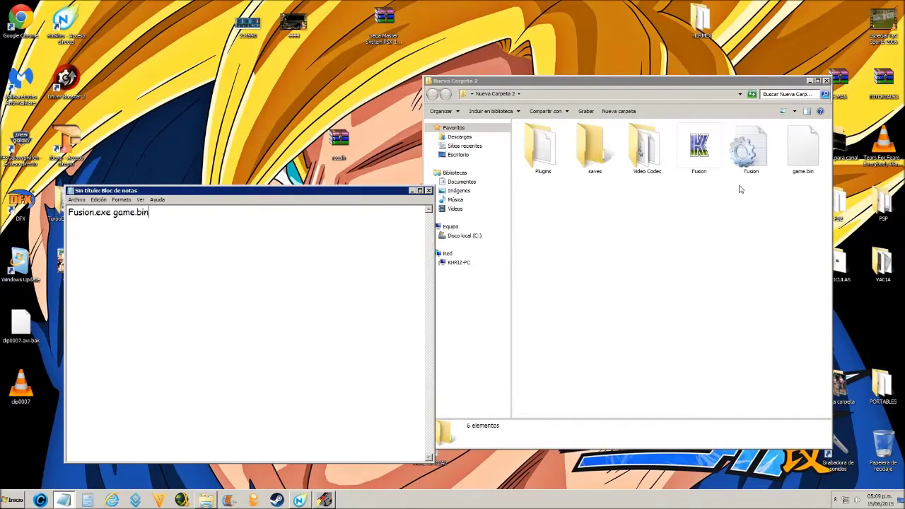
Save the command text as game.bat in the desktop folder Nueva Carpeta 2 and close Notepad.
{"action": "left_click", "coordinate": [77, 200]}
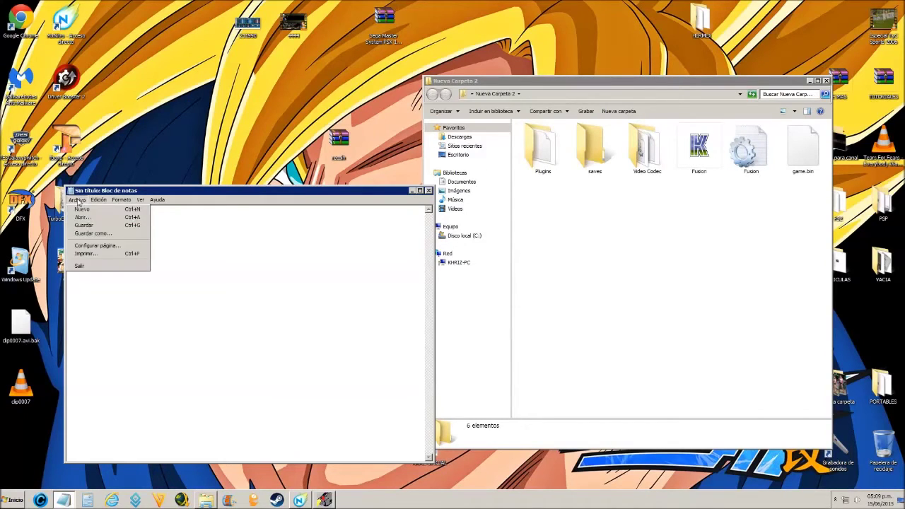
{"action": "left_click", "coordinate": [95, 234]}
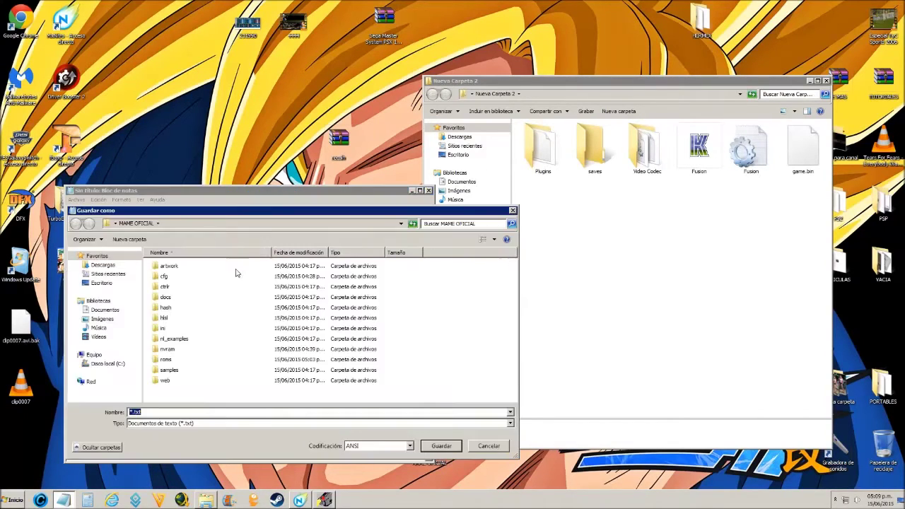
{"action": "left_click", "coordinate": [102, 284]}
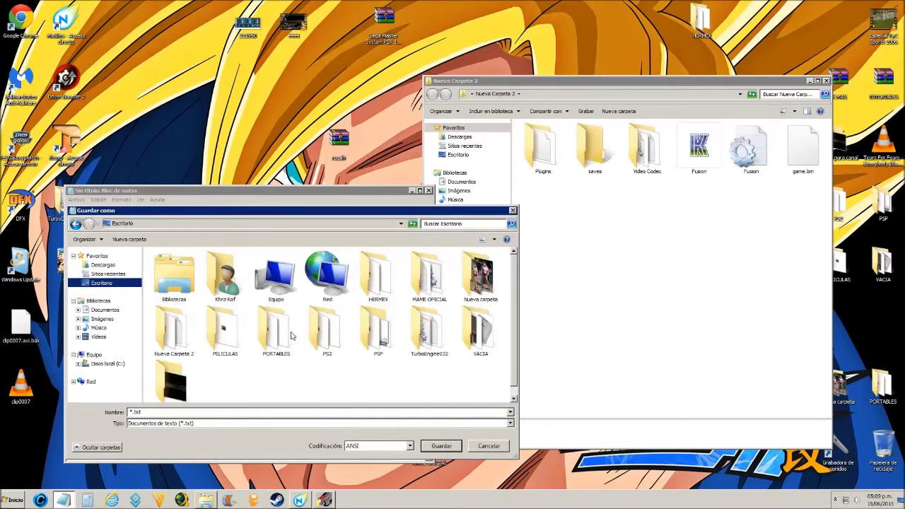
{"action": "double_click", "coordinate": [181, 340]}
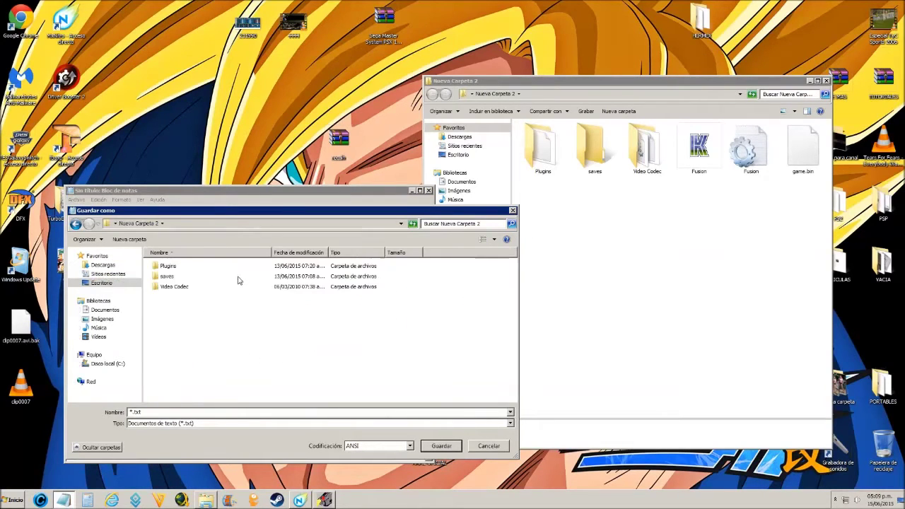
{"action": "left_click", "coordinate": [157, 412]}
{"action": "type", "text": "game.bat"}
{"action": "left_click", "coordinate": [440, 445]}
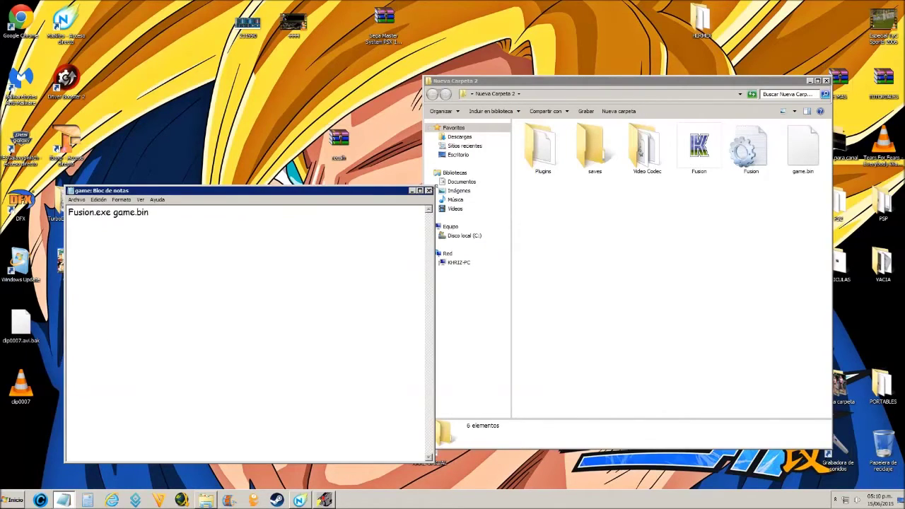
{"action": "left_click", "coordinate": [428, 191]}
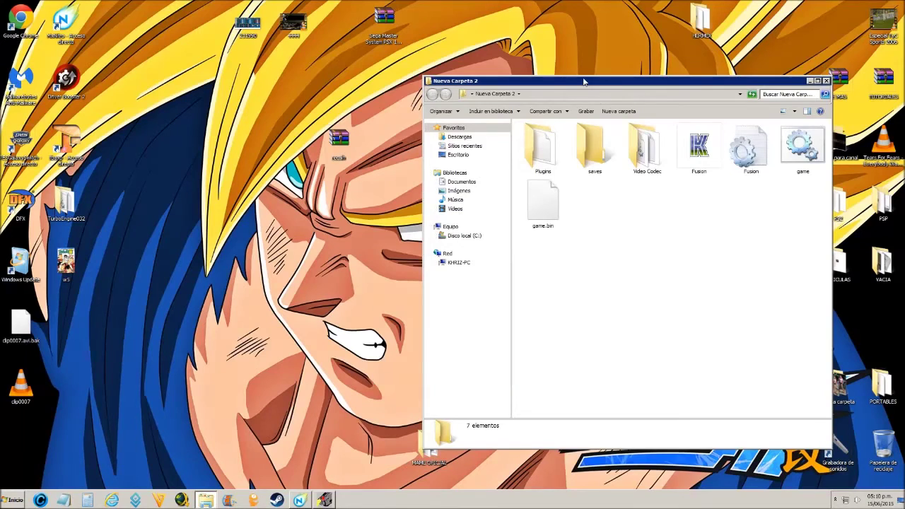
Open the new game batch file for editing to compare its game.bin reference with the ROM's file name, and close it.
{"action": "left_click_drag", "start_coordinate": [584, 81], "coordinate": [524, 84]}
{"action": "right_click", "coordinate": [575, 204]}
{"action": "left_click", "coordinate": [609, 249]}
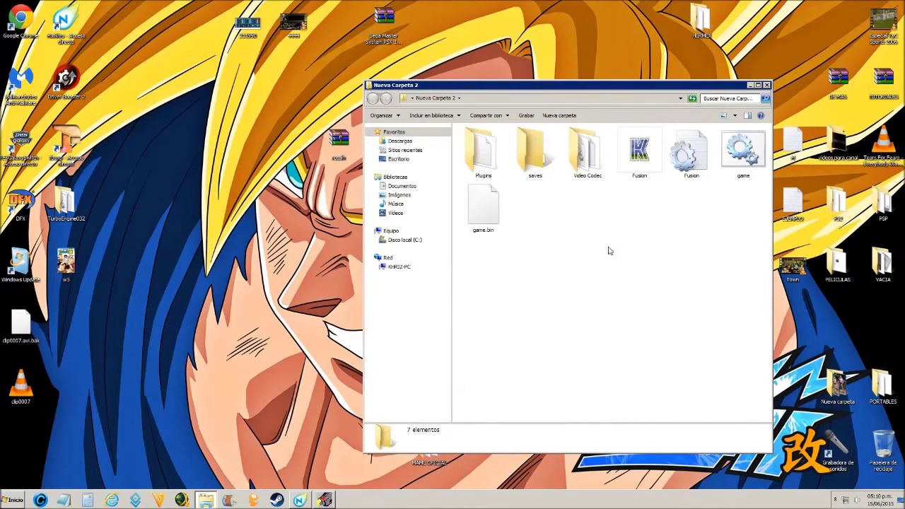
{"action": "right_click", "coordinate": [746, 154]}
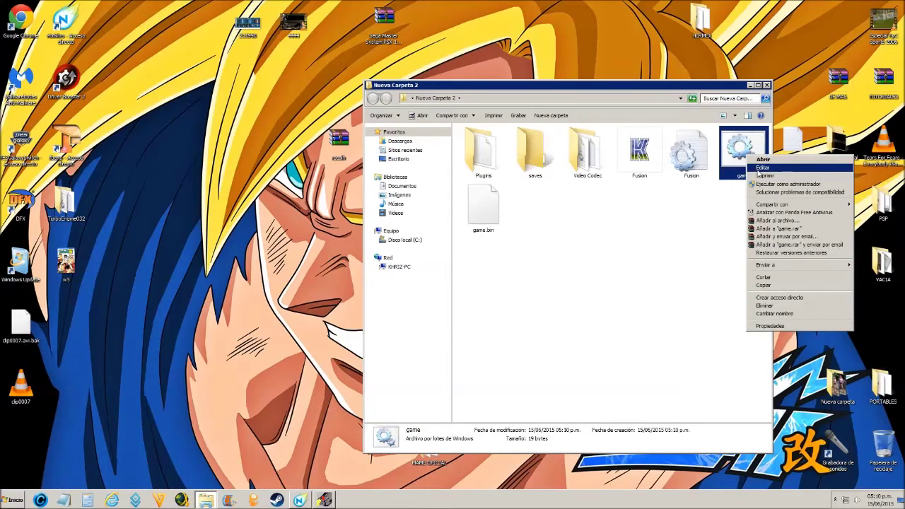
{"action": "left_click", "coordinate": [756, 168]}
{"action": "left_click", "coordinate": [501, 222]}
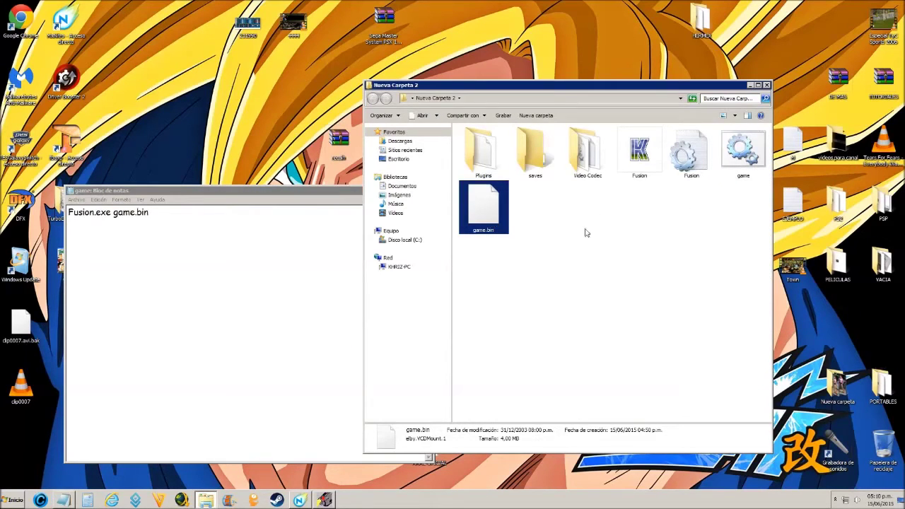
{"action": "left_click", "coordinate": [519, 263]}
{"action": "left_click", "coordinate": [489, 224]}
{"action": "left_click", "coordinate": [746, 166]}
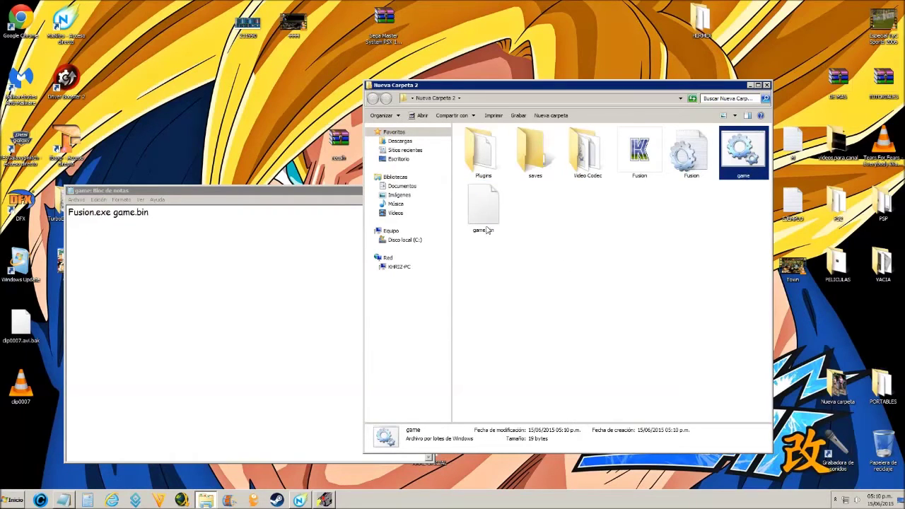
{"action": "left_click", "coordinate": [107, 213]}
{"action": "left_click_drag", "start_coordinate": [106, 213], "coordinate": [150, 213]}
{"action": "left_click", "coordinate": [115, 221]}
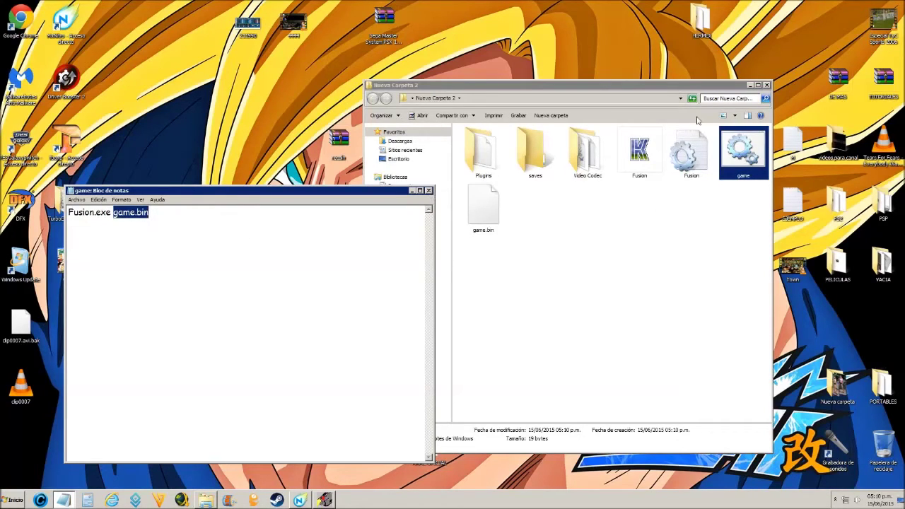
{"action": "left_click", "coordinate": [428, 191]}
Set up a solid self-extracting RAR archive of all files in Nueva Carpeta 2 with the La mejor compression method.
{"action": "left_click", "coordinate": [480, 272]}
{"action": "left_click_drag", "start_coordinate": [480, 272], "coordinate": [748, 141]}
{"action": "right_click", "coordinate": [740, 154]}
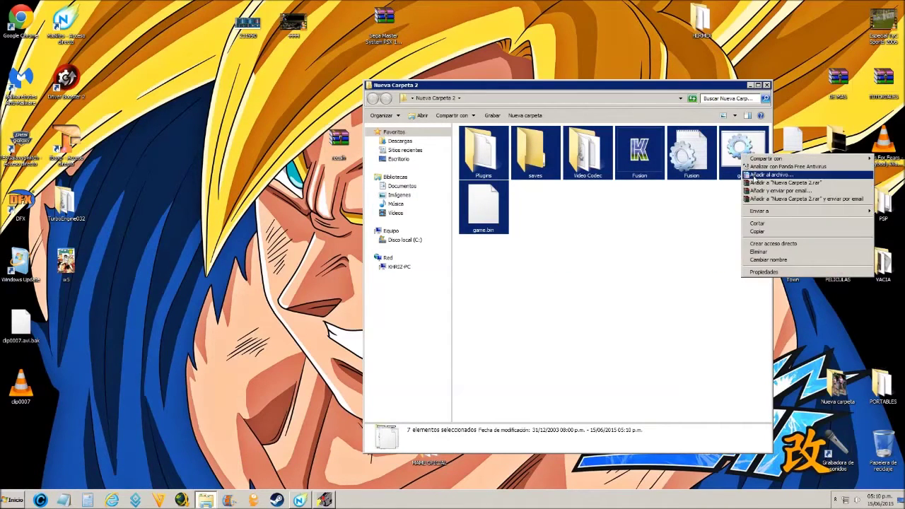
{"action": "left_click", "coordinate": [766, 174]}
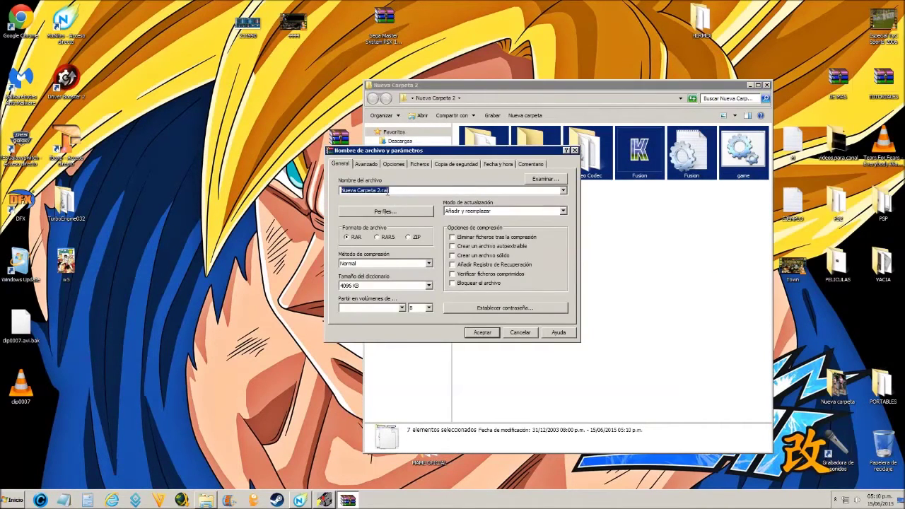
{"action": "left_click", "coordinate": [367, 264]}
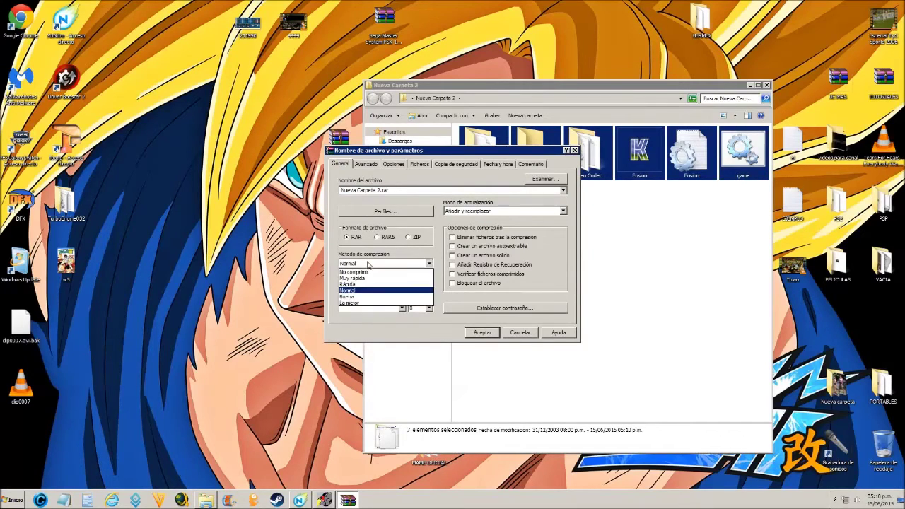
{"action": "left_click", "coordinate": [368, 303]}
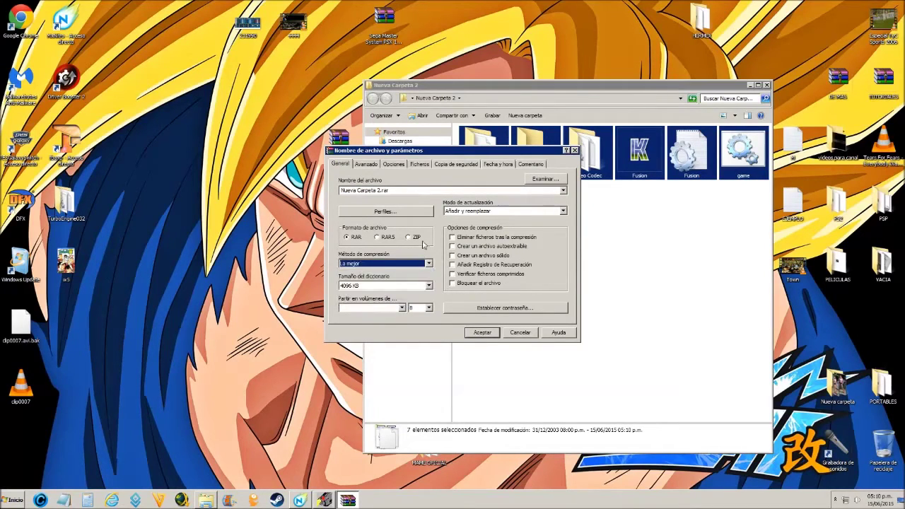
{"action": "left_click", "coordinate": [470, 247]}
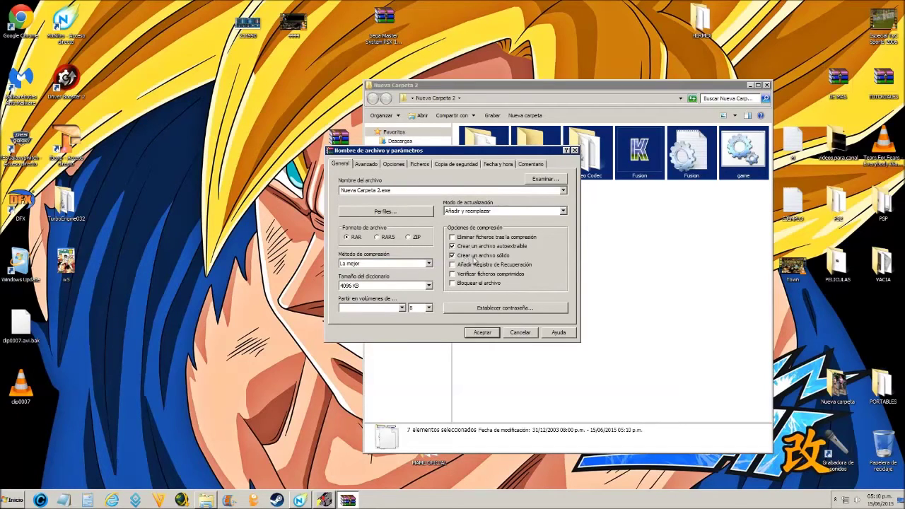
Set the self-extracting archive to run game.bat after extraction.
{"action": "left_click", "coordinate": [367, 164]}
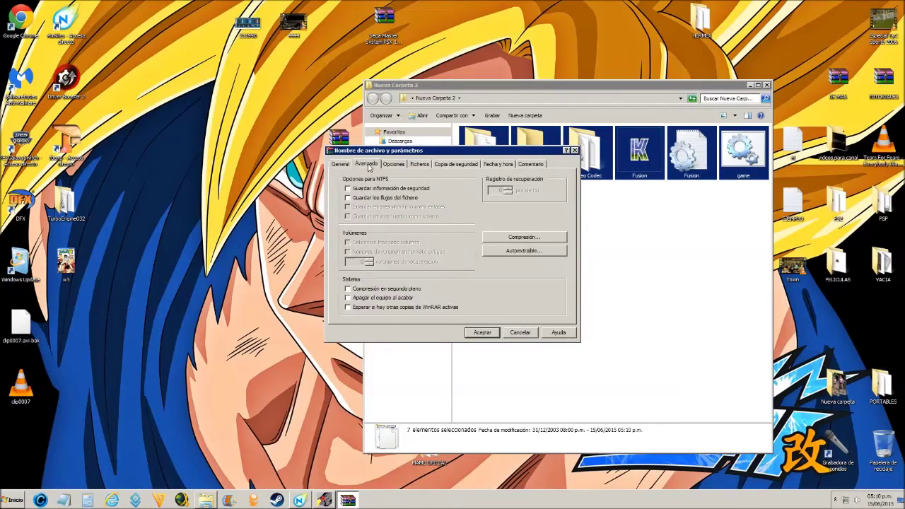
{"action": "left_click", "coordinate": [513, 253]}
{"action": "left_click", "coordinate": [405, 205]}
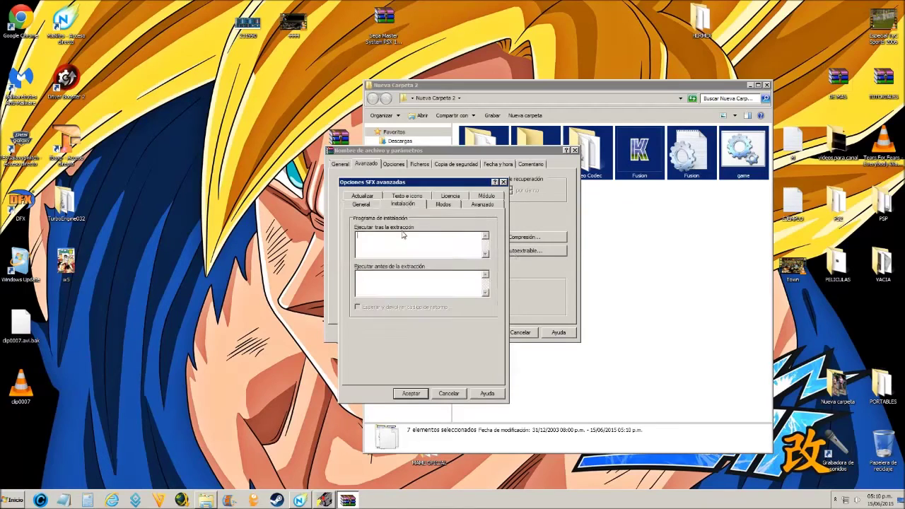
{"action": "left_click", "coordinate": [404, 240]}
{"action": "type", "text": "game.bat"}
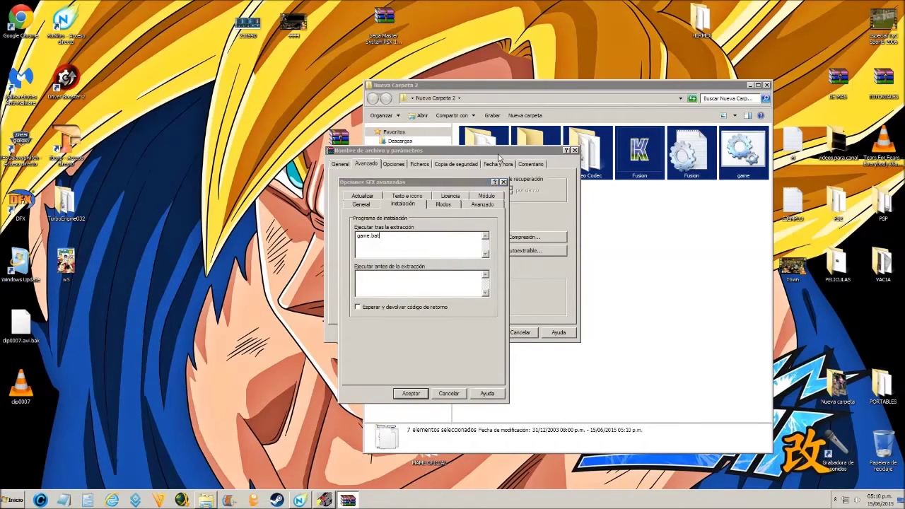
Check the game batch file's extension in its properties and return to the self-extraction options.
{"action": "left_click", "coordinate": [730, 243]}
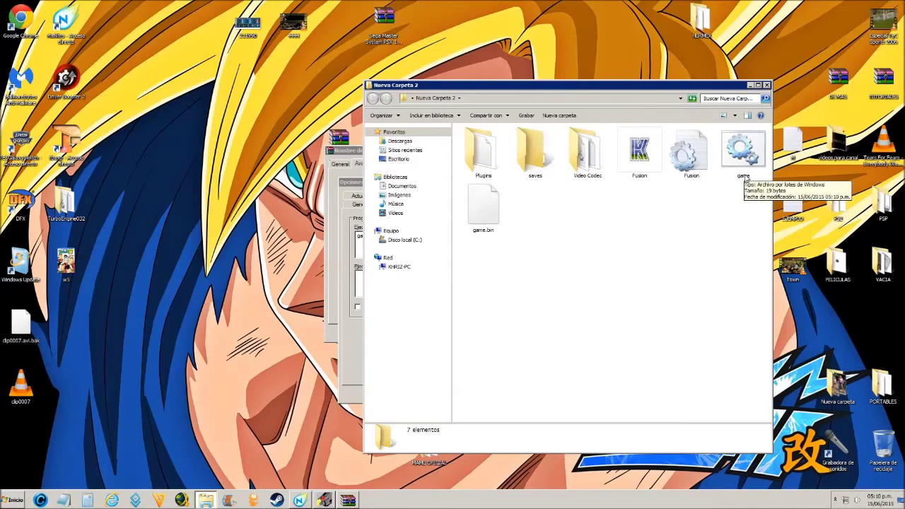
{"action": "right_click", "coordinate": [744, 176]}
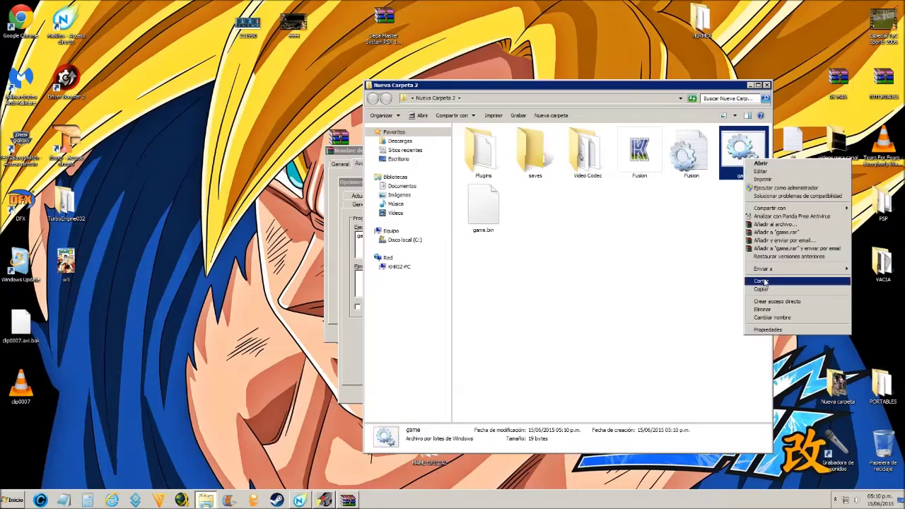
{"action": "left_click", "coordinate": [763, 329]}
{"action": "left_click_drag", "start_coordinate": [758, 166], "coordinate": [546, 196]}
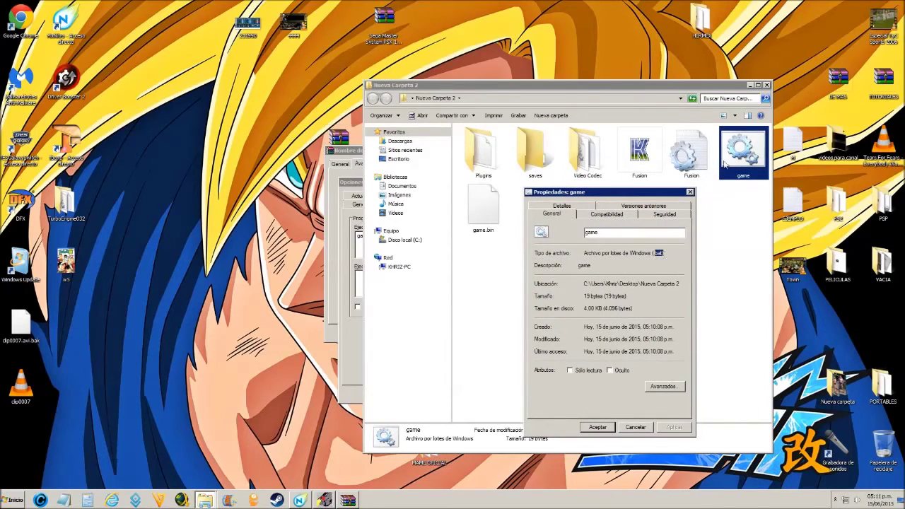
{"action": "left_click", "coordinate": [690, 191]}
{"action": "left_click", "coordinate": [359, 204]}
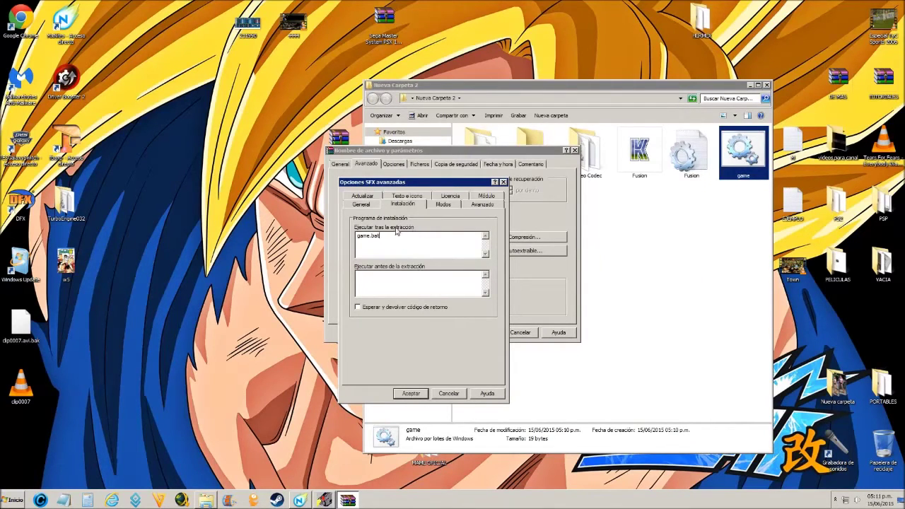
Set the archive to unpack to a temporary folder and create the self-extracting executable.
{"action": "left_click", "coordinate": [443, 204]}
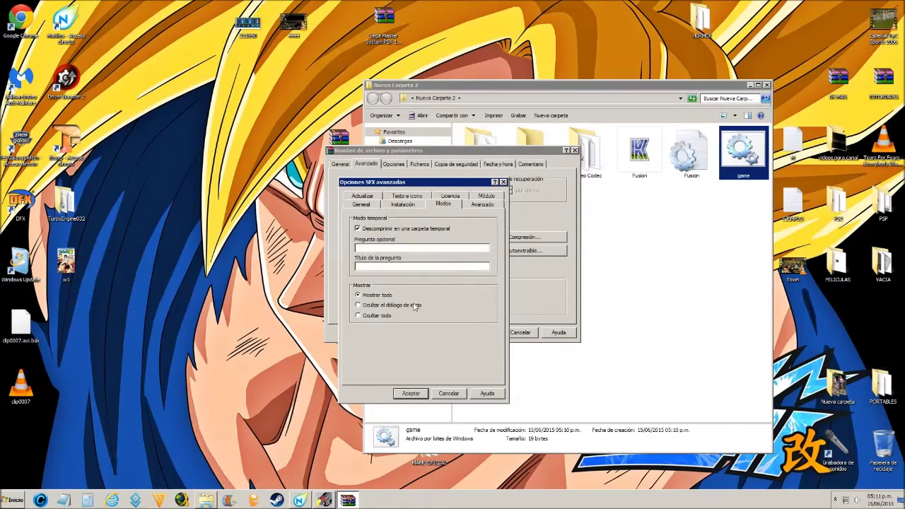
{"action": "left_click", "coordinate": [411, 393]}
{"action": "left_click", "coordinate": [482, 333]}
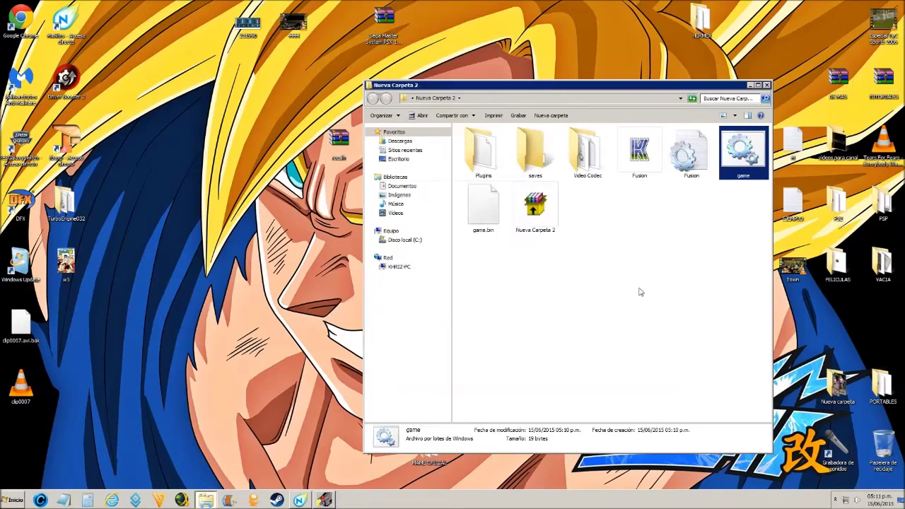
Run the new Nueva Carpeta 2 executable to test the game launch, and move the Fusion window away from the folder.
{"action": "left_click", "coordinate": [542, 212]}
{"action": "left_click", "coordinate": [589, 231]}
{"action": "double_click", "coordinate": [548, 215]}
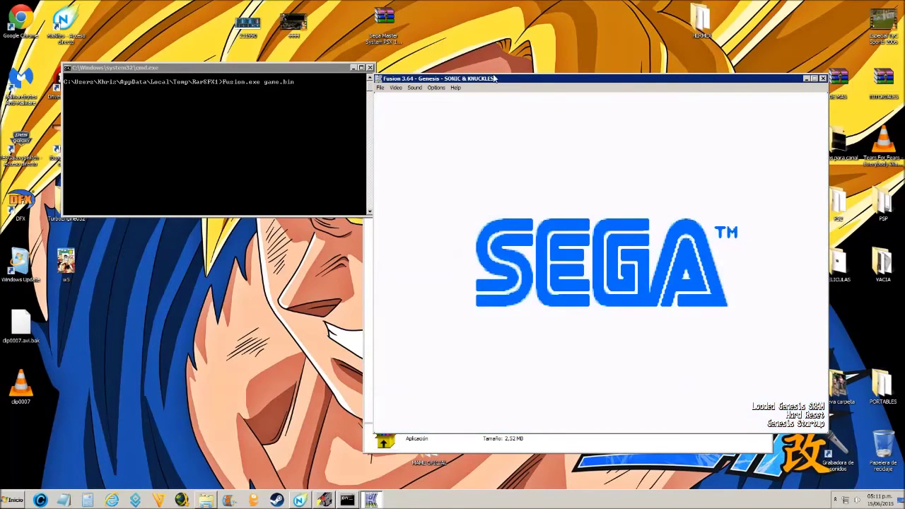
{"action": "left_click_drag", "start_coordinate": [494, 78], "coordinate": [181, 95]}
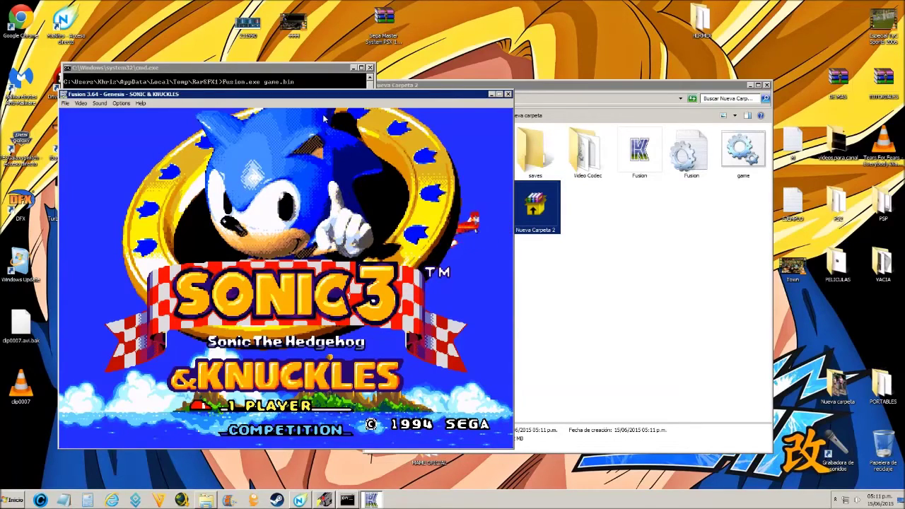
Review game.bin, the Fusion application and the game batch file in Nueva Carpeta 2 while the game runs.
{"action": "left_click", "coordinate": [537, 269]}
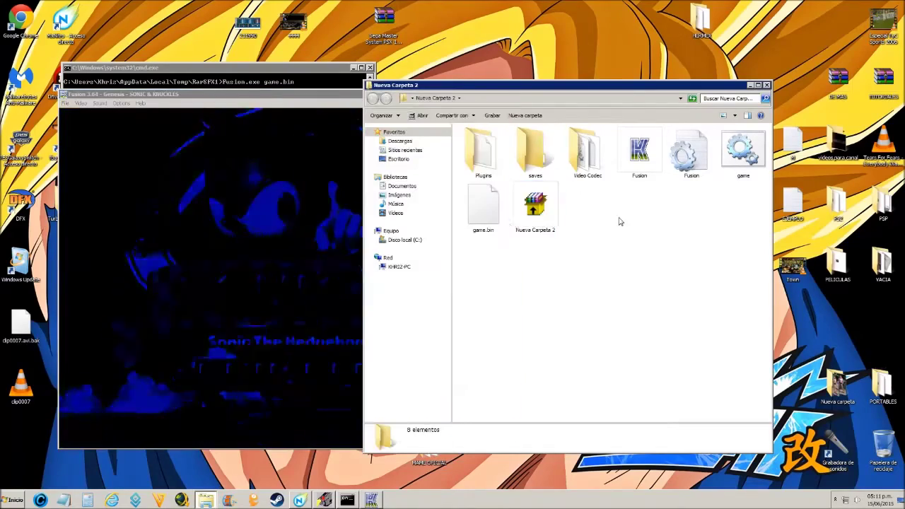
{"action": "left_click", "coordinate": [483, 212]}
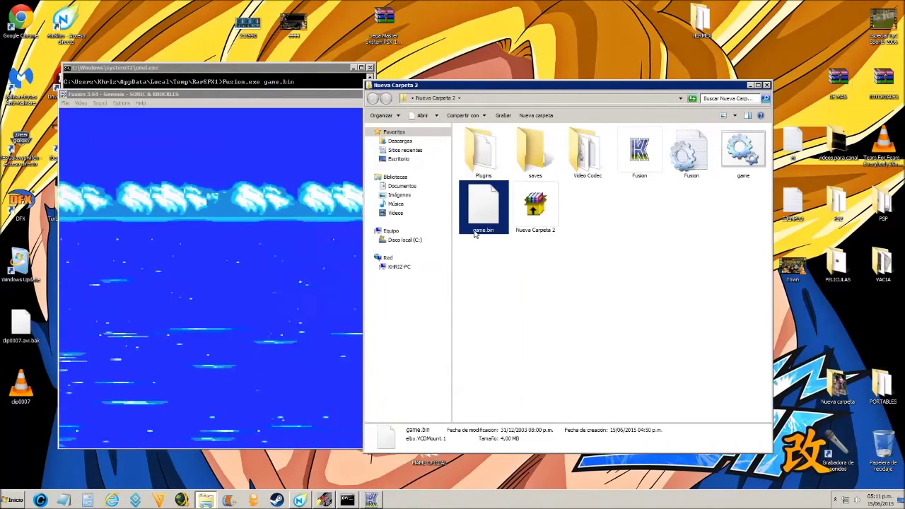
{"action": "left_click", "coordinate": [482, 229]}
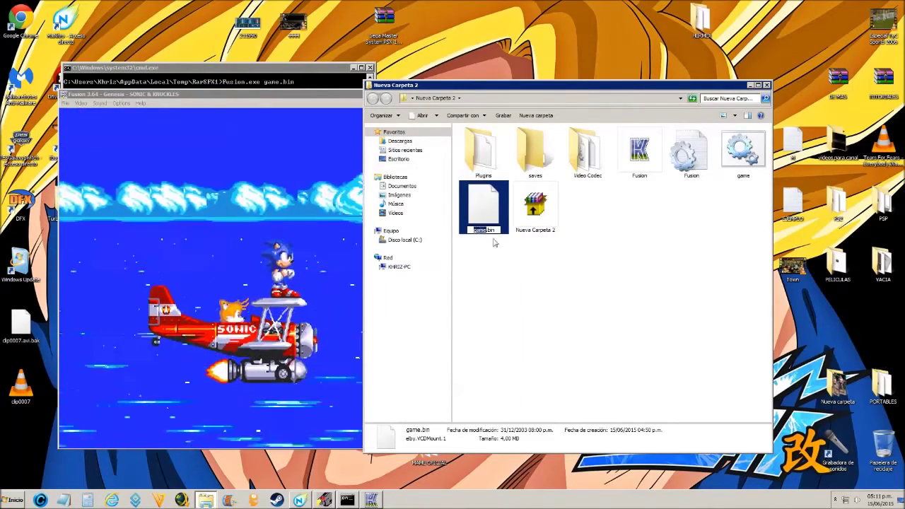
{"action": "left_click", "coordinate": [579, 198]}
{"action": "left_click_drag", "start_coordinate": [543, 88], "coordinate": [583, 86]}
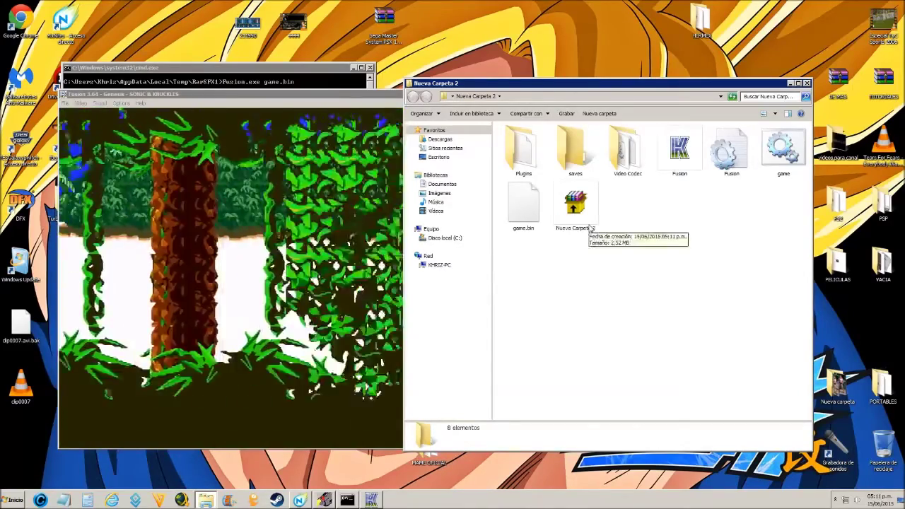
{"action": "left_click", "coordinate": [682, 165]}
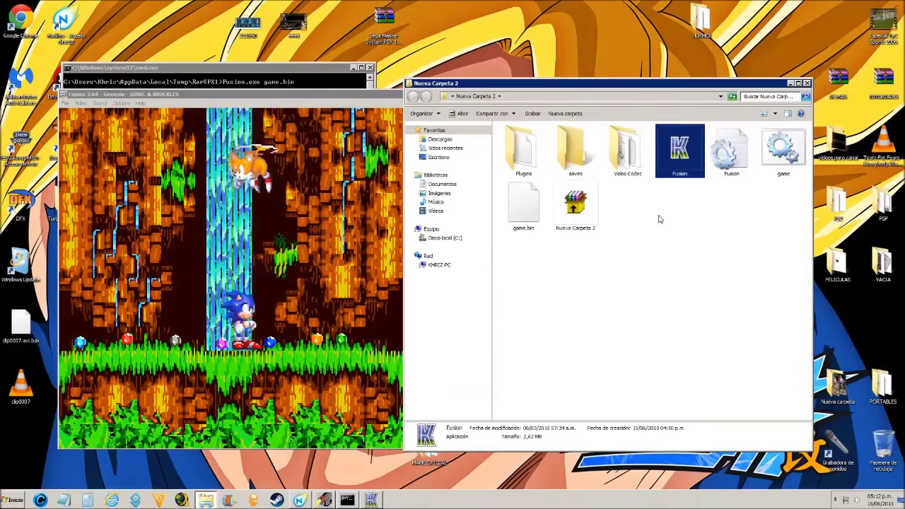
{"action": "left_click", "coordinate": [613, 291]}
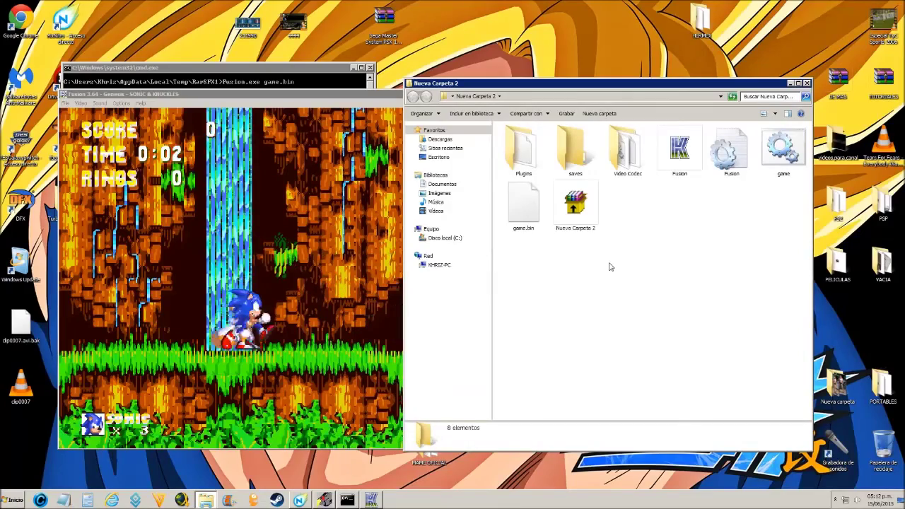
{"action": "key", "text": "Right"}
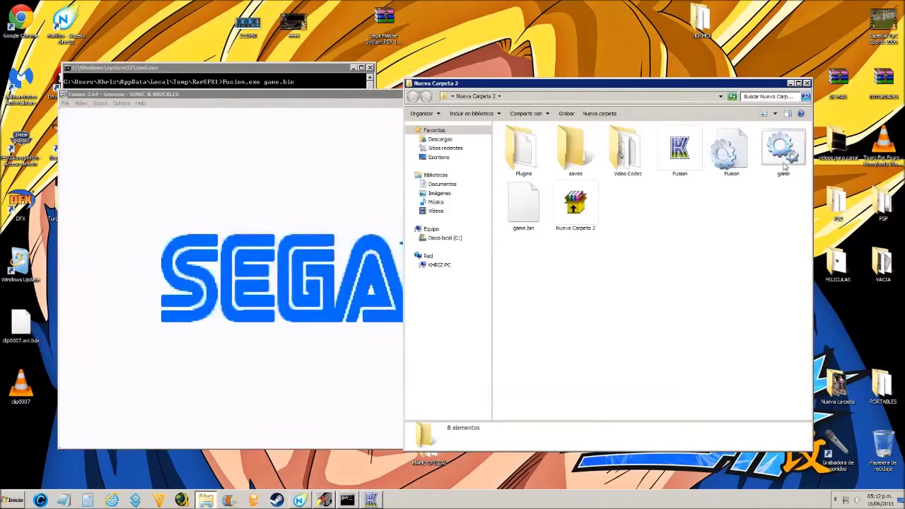
{"action": "left_click", "coordinate": [783, 167]}
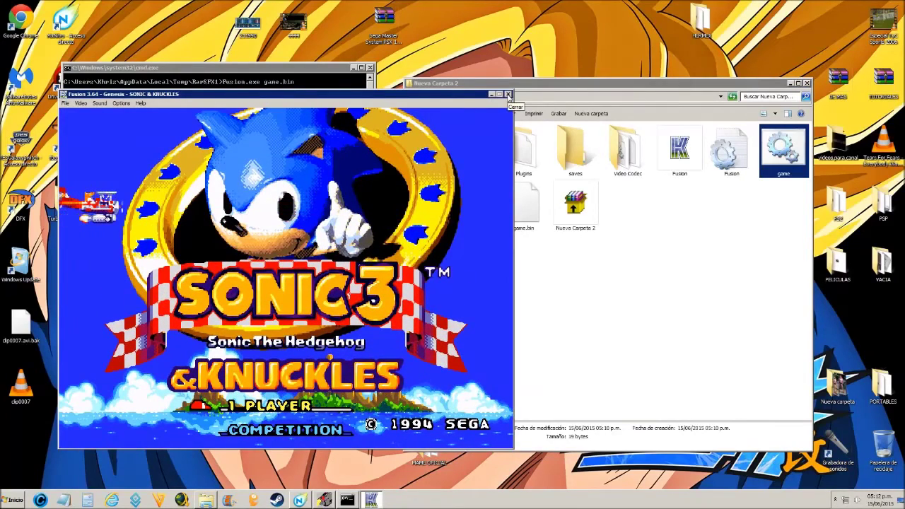
Bring the Fusion window back to the front and test the game by running Sonic rightwards through the level.
{"action": "left_click", "coordinate": [539, 100]}
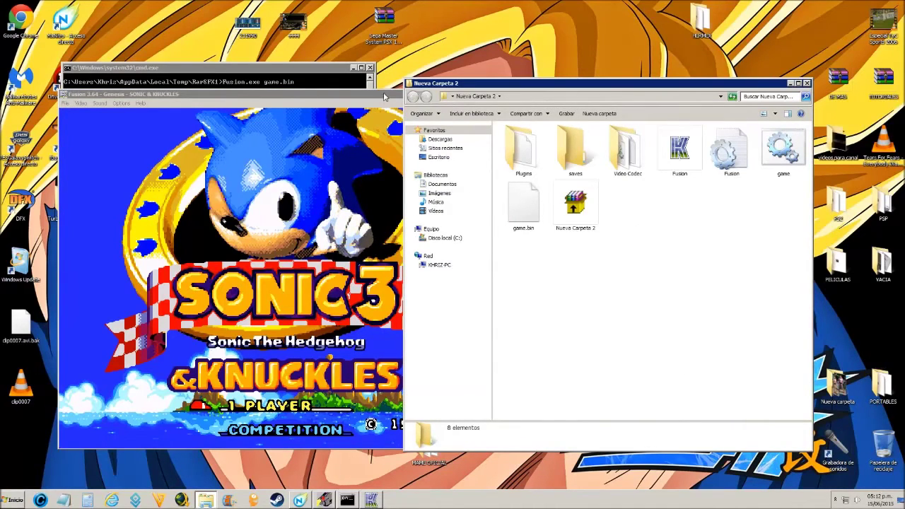
{"action": "left_click", "coordinate": [383, 97]}
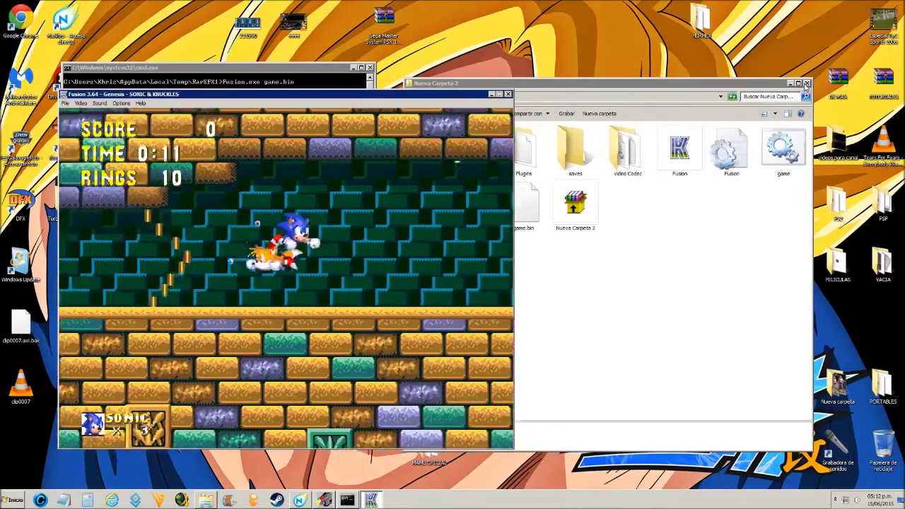
{"action": "key", "text": "Right"}
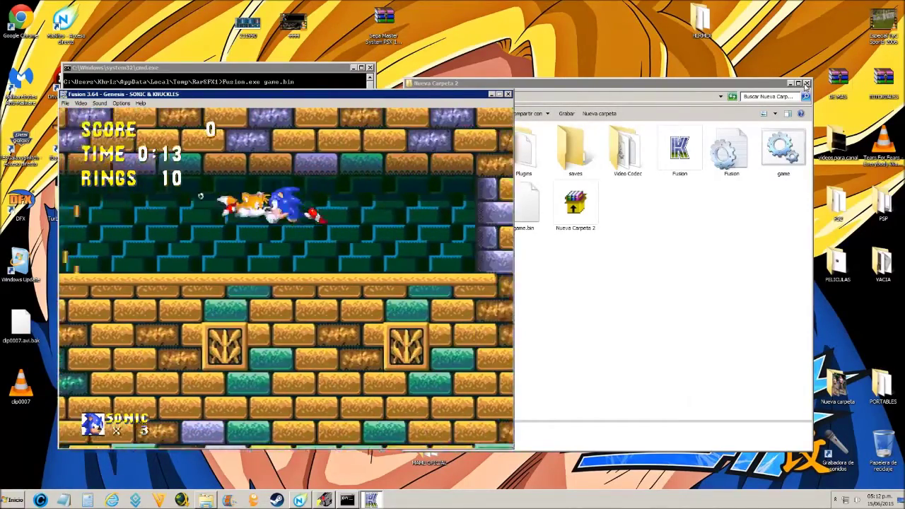
{"action": "key", "text": "Right"}
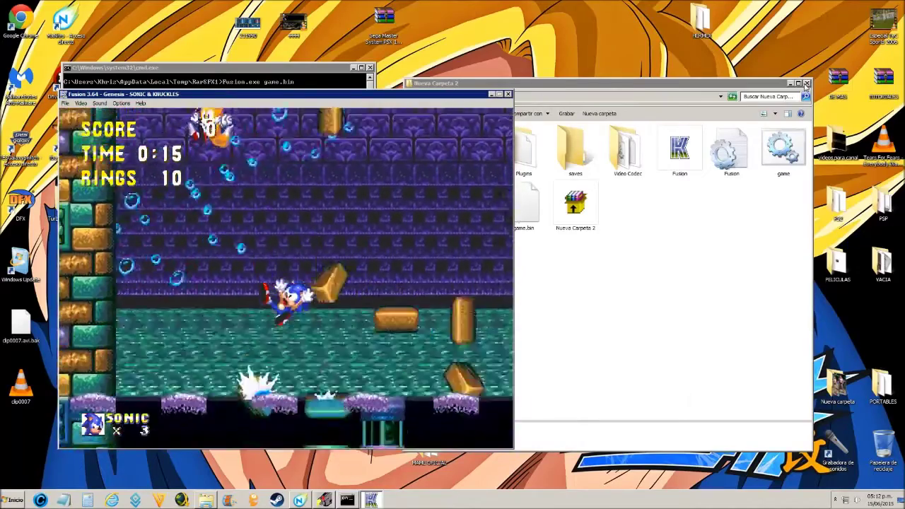
{"action": "key", "text": "Right"}
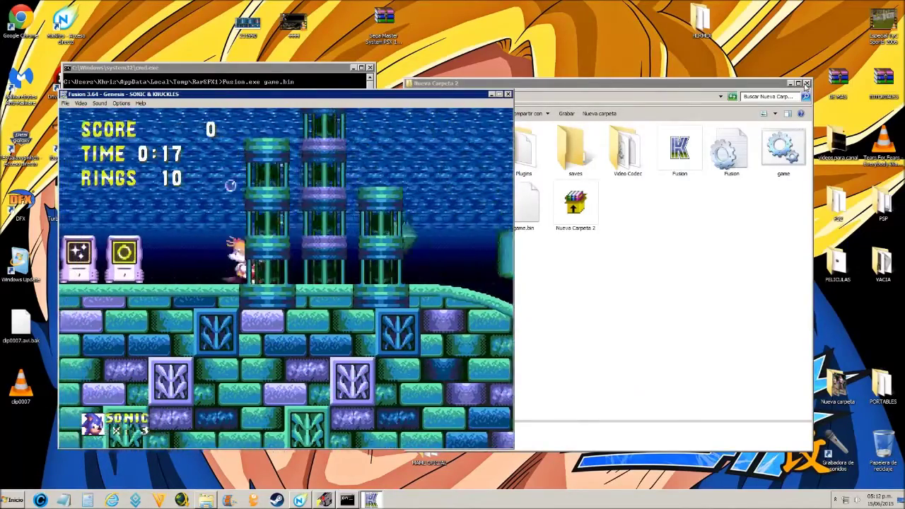
{"action": "key", "text": "Right"}
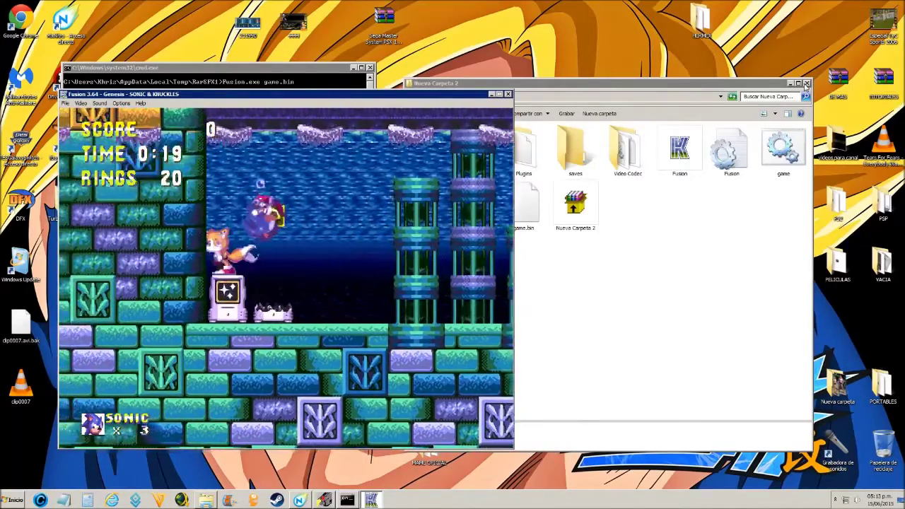
{"action": "key", "text": "Right"}
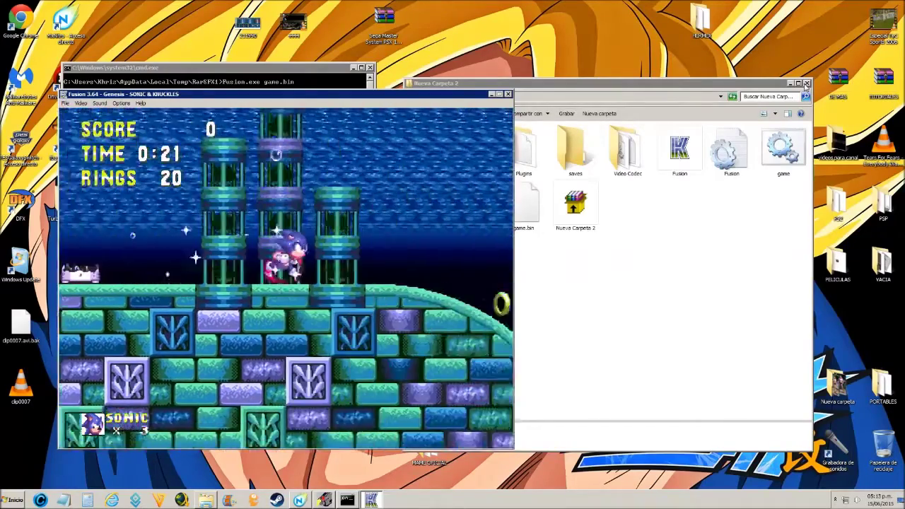
{"action": "key", "text": "Right"}
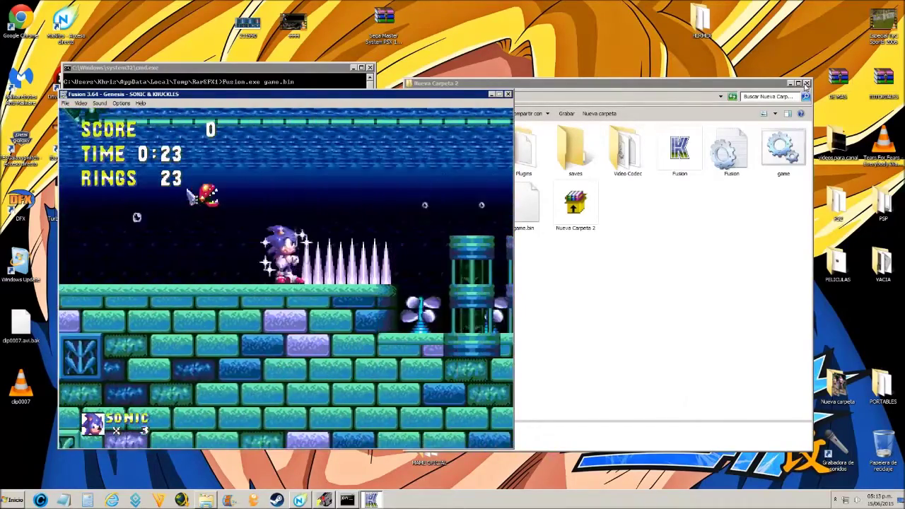
{"action": "key", "text": "Right"}
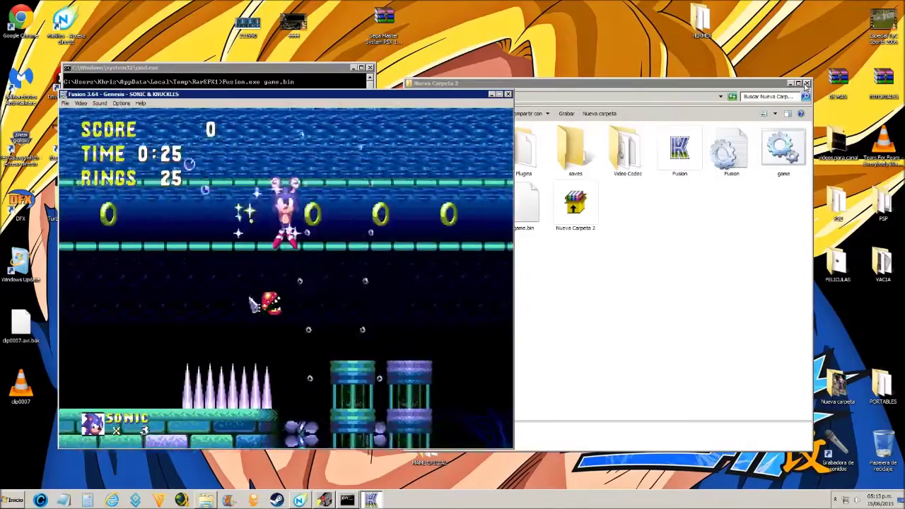
{"action": "key", "text": "Right"}
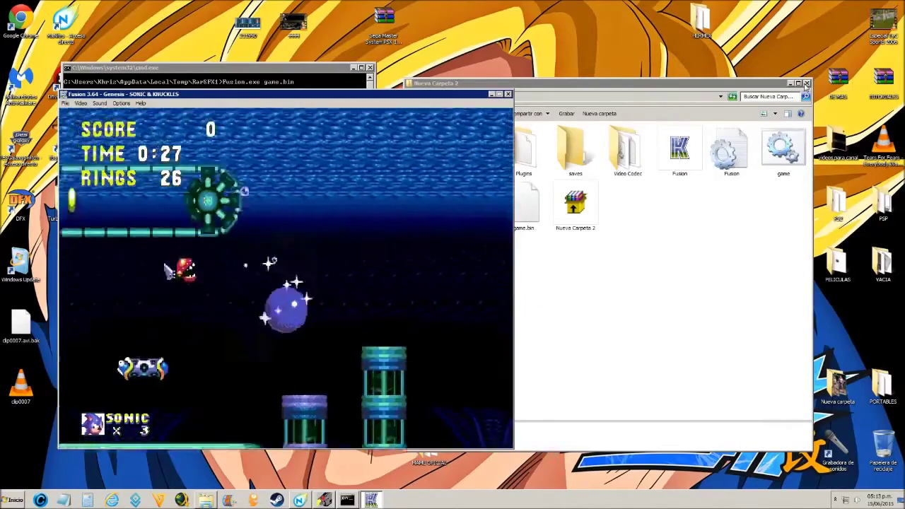
Open the game batch file from Nueva Carpeta 2 for editing, review its launch command, and close it without changes.
{"action": "left_click", "coordinate": [585, 85]}
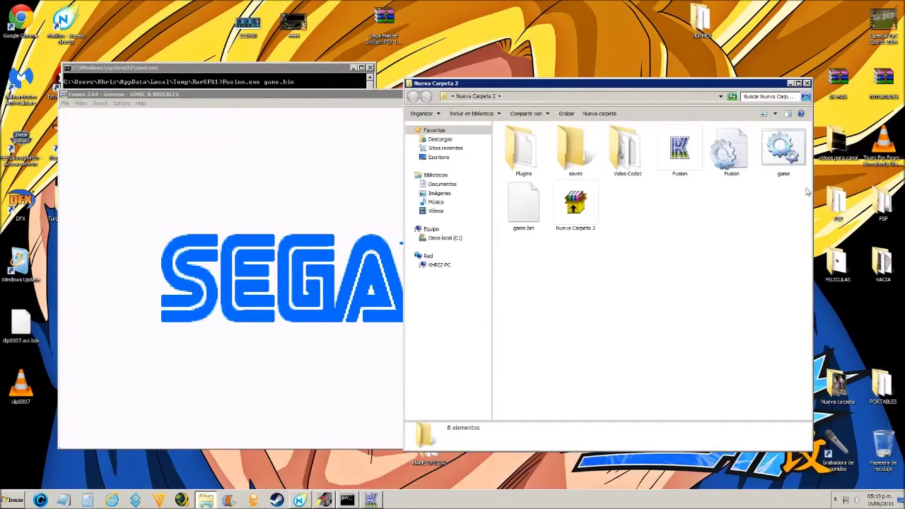
{"action": "left_click", "coordinate": [783, 151]}
{"action": "right_click", "coordinate": [784, 151]}
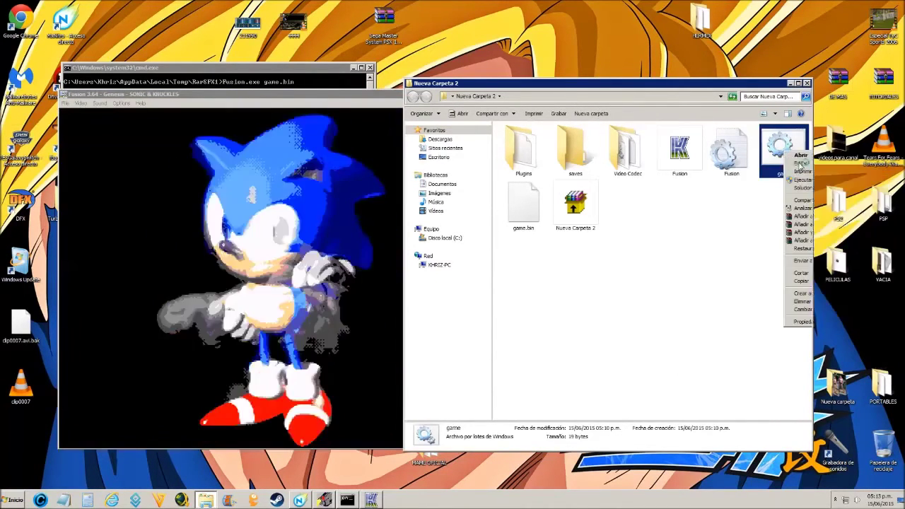
{"action": "left_click", "coordinate": [800, 163]}
{"action": "left_click_drag", "start_coordinate": [192, 216], "coordinate": [115, 212]}
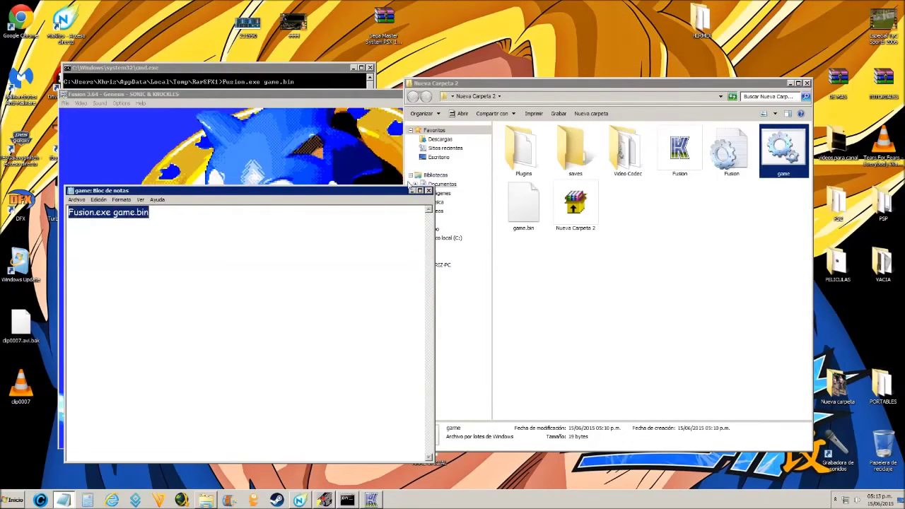
{"action": "left_click", "coordinate": [428, 190]}
{"action": "left_click", "coordinate": [702, 234]}
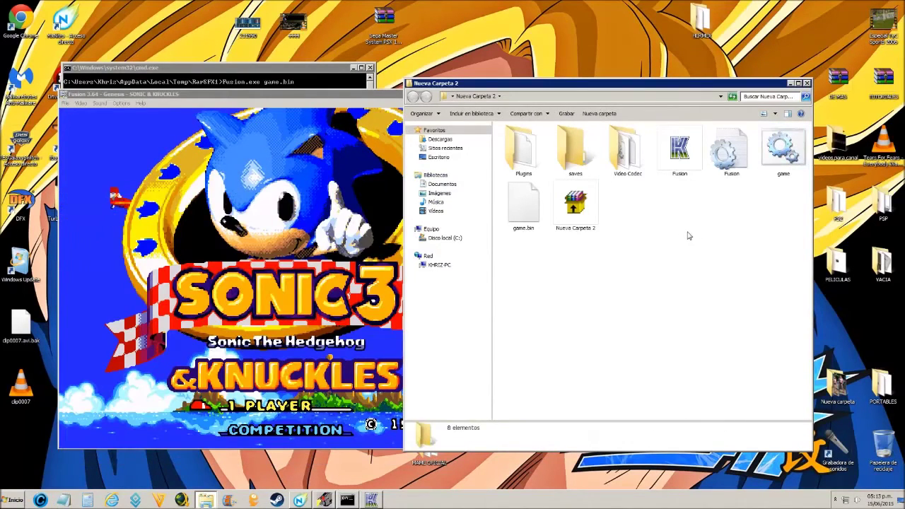
Return to the running game, then close the command prompt window and the Fusion emulator.
{"action": "left_click", "coordinate": [348, 92]}
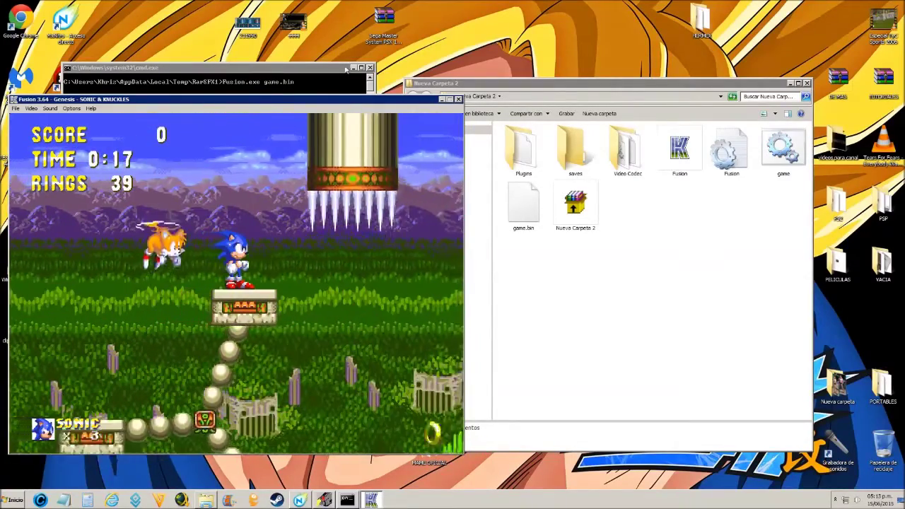
{"action": "left_click", "coordinate": [370, 68]}
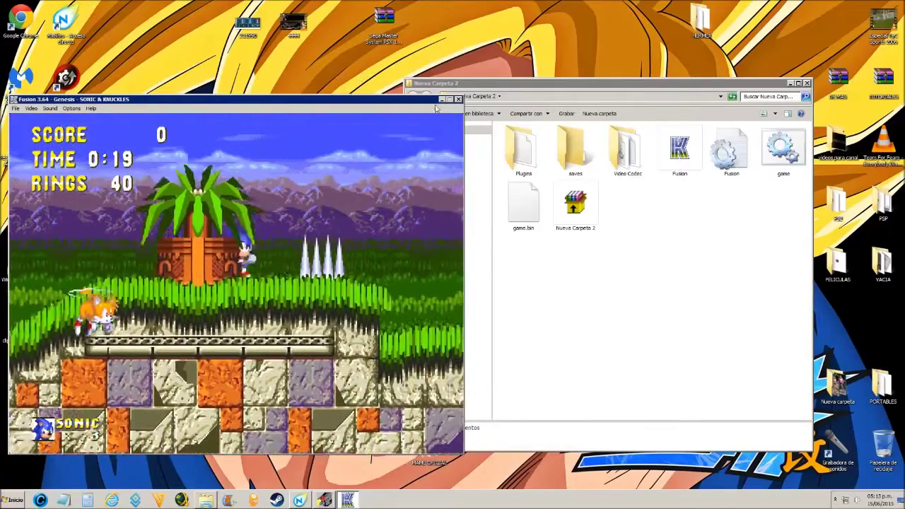
{"action": "left_click", "coordinate": [458, 99]}
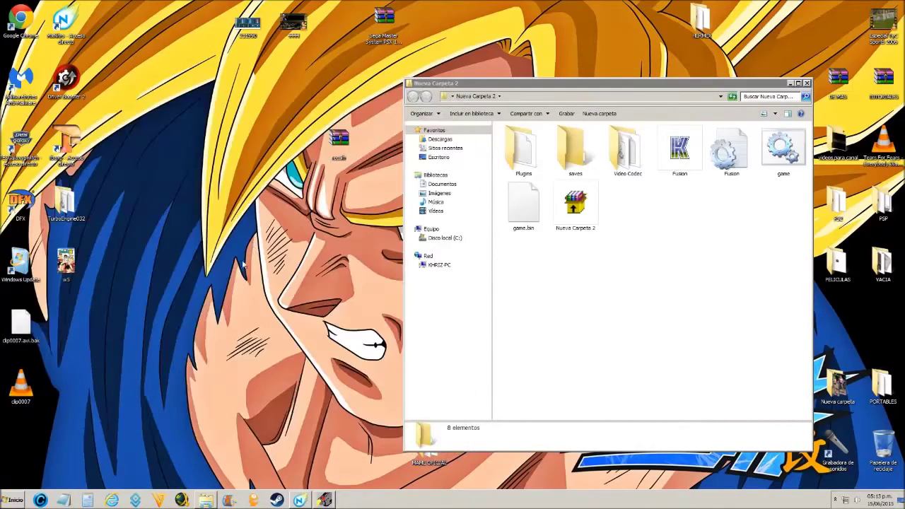